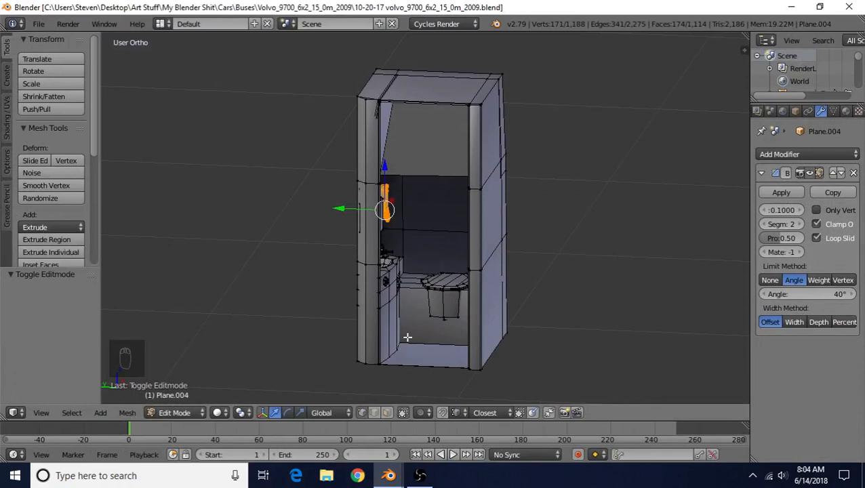
- Inset the two adjacent front faces of the sink cabinet below the round knob with a thickness of 0.01
click(402, 412)
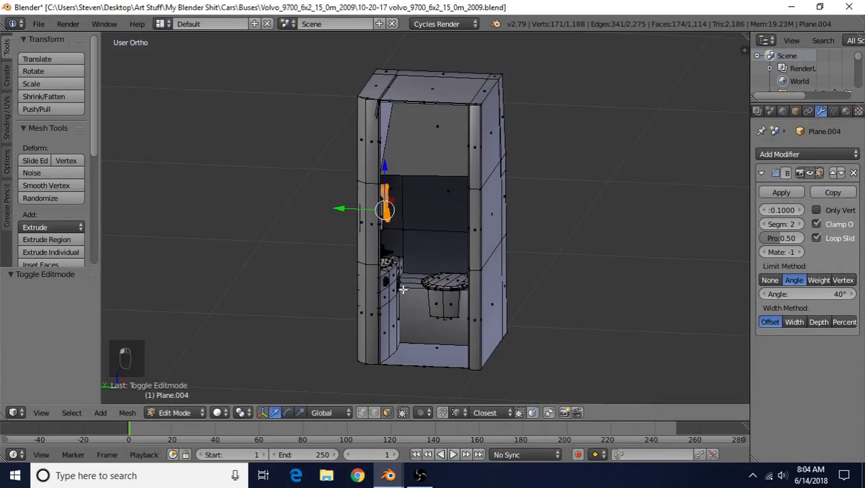
middle_drag(390, 288, 428, 261)
right_click(377, 293)
shift+right_click(401, 282)
scroll(423, 276, up, 3)
scroll(423, 275, up, 1)
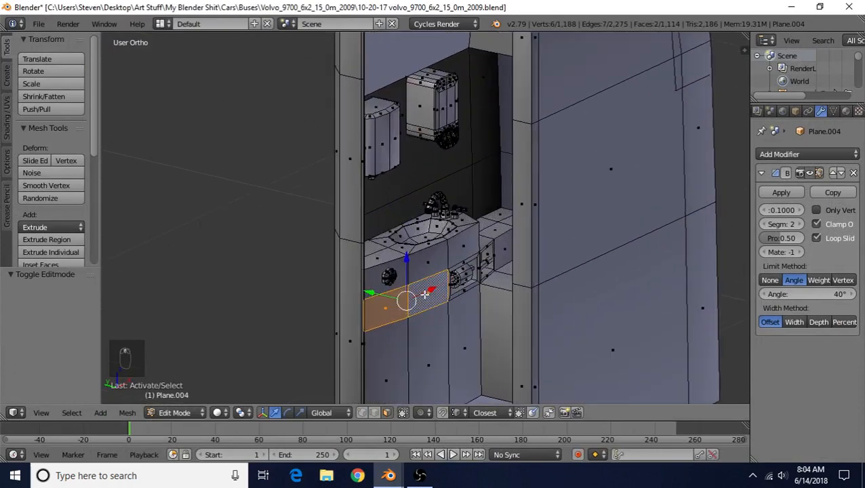
shift+middle_drag(418, 263, 409, 234)
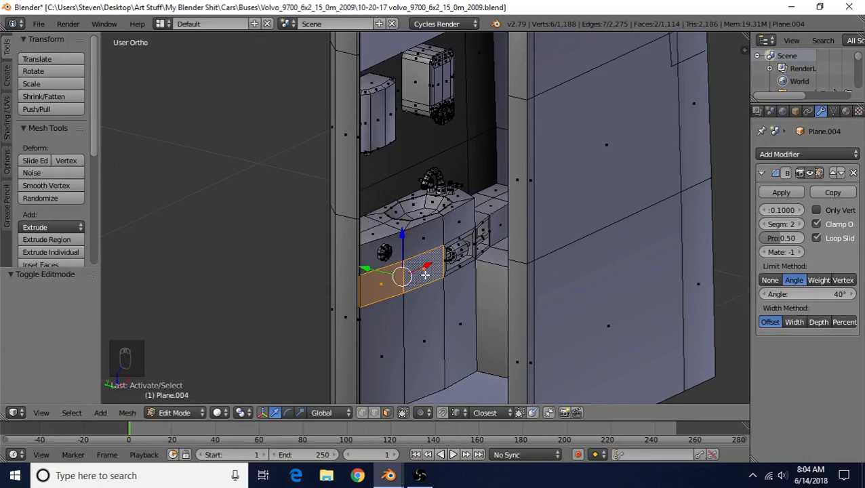
middle_drag(437, 286, 524, 319)
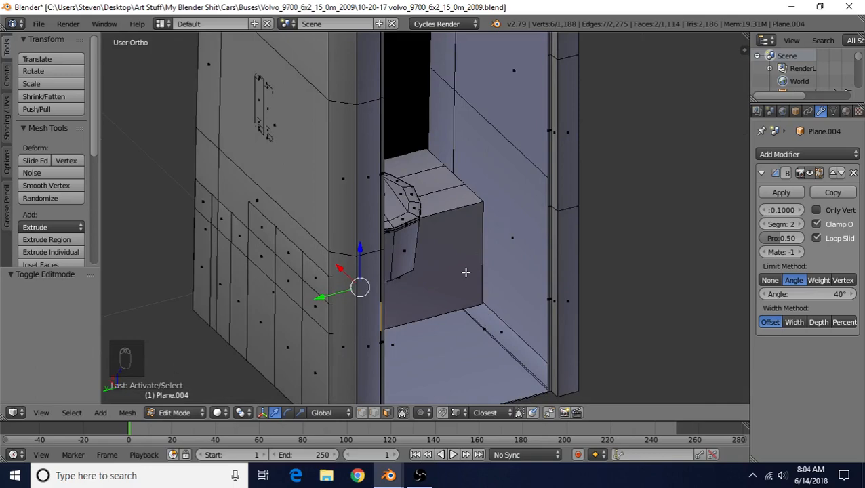
middle_drag(517, 252, 384, 244)
scroll(389, 238, up, 2)
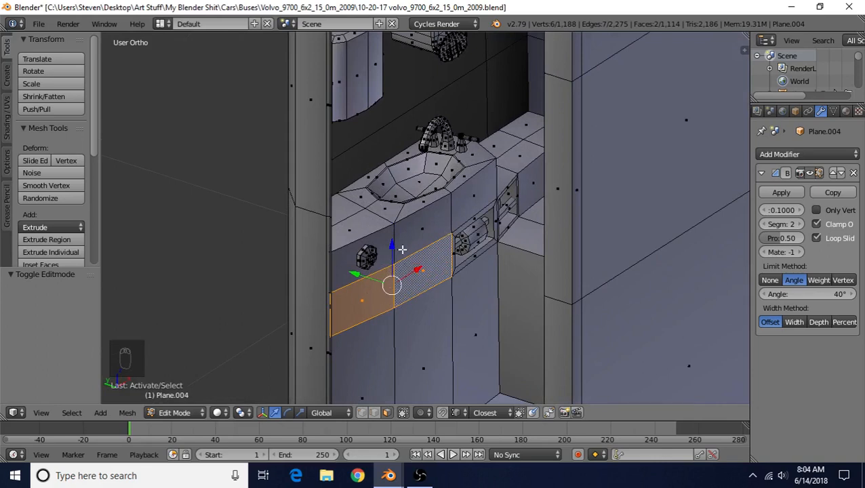
shift+middle_drag(397, 254, 464, 222)
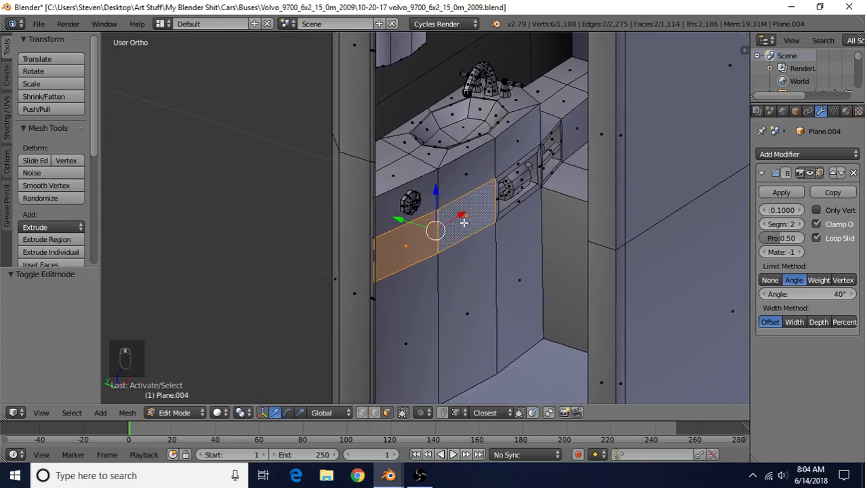
scroll(461, 221, up, 3)
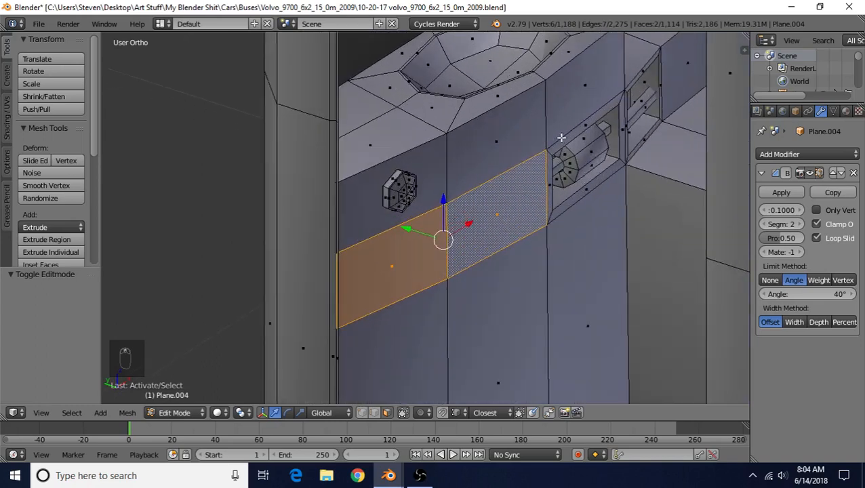
key(i)
click(561, 138)
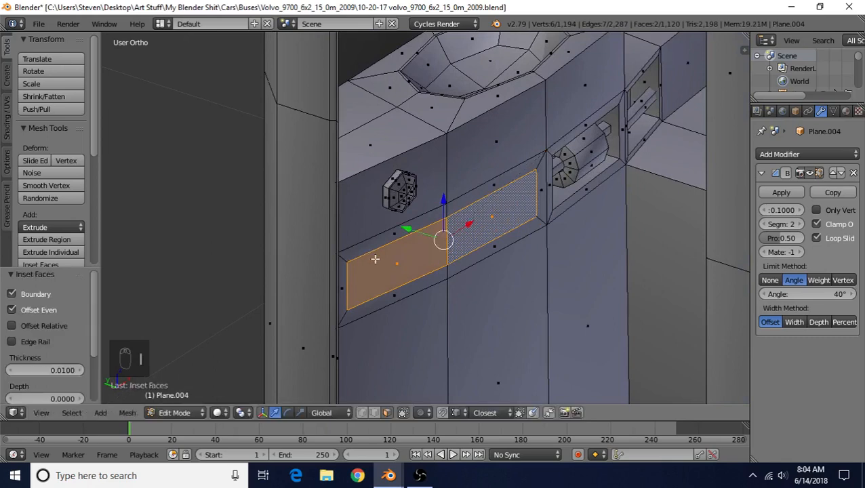
- Rip the two lower edges of the inset cabinet panel and move them 0.002 along Y to open a thin gap
right_click(390, 292)
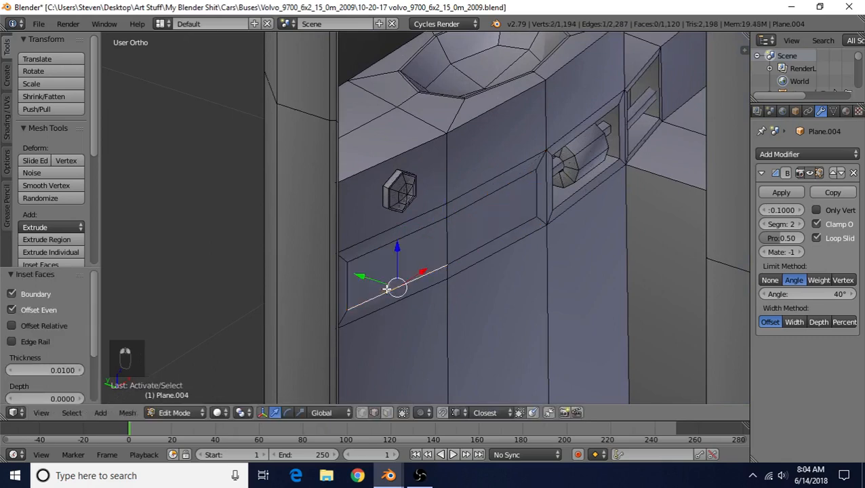
shift+right_click(483, 257)
shift+right_click(481, 260)
shift+right_click(476, 249)
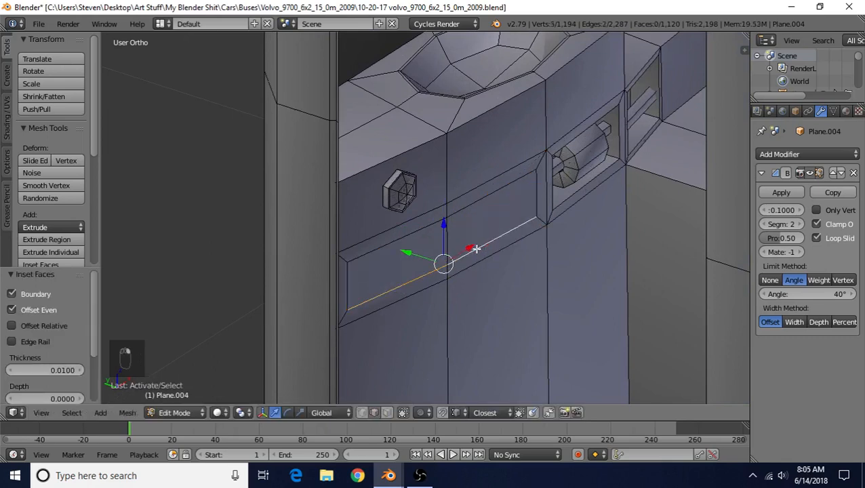
scroll(520, 240, up, 2)
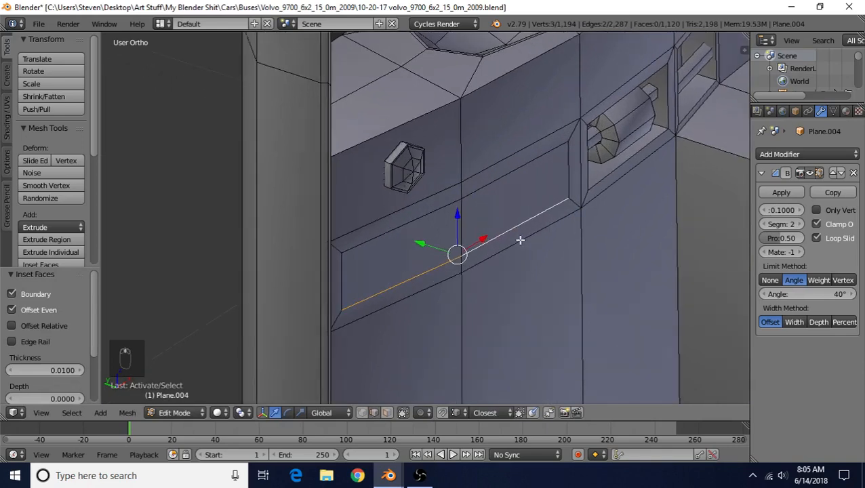
key(v)
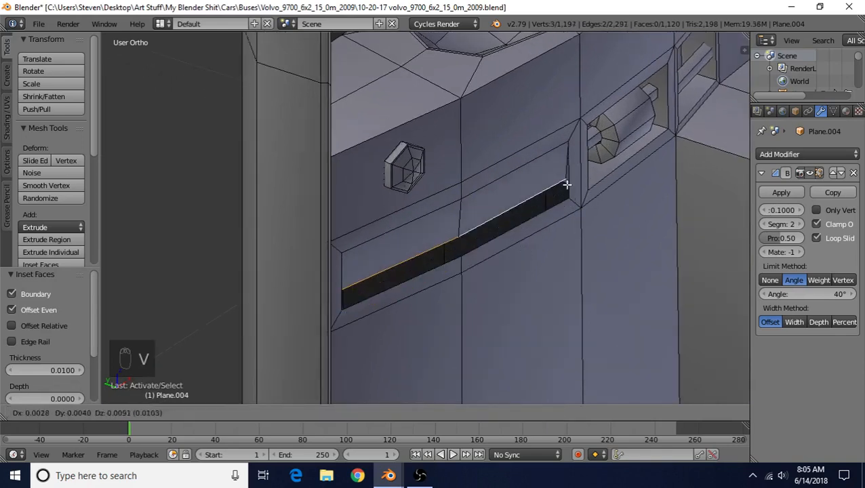
right_click(566, 162)
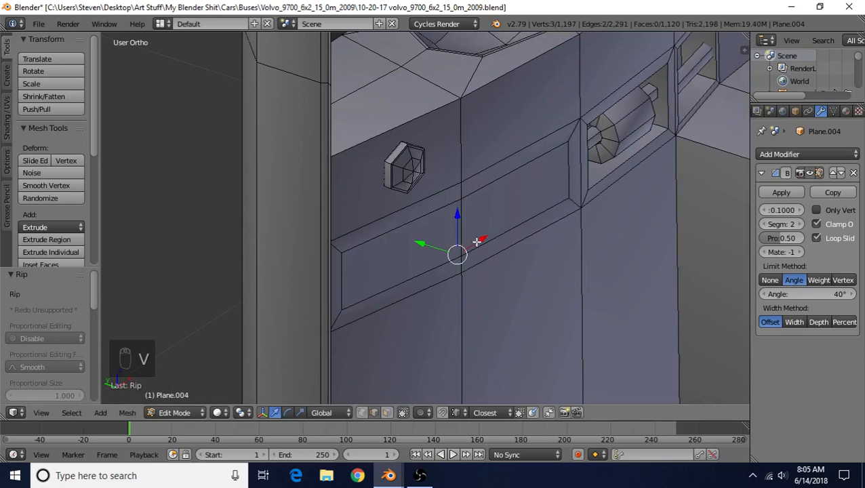
middle_drag(475, 241, 493, 240)
drag(396, 247, 393, 245)
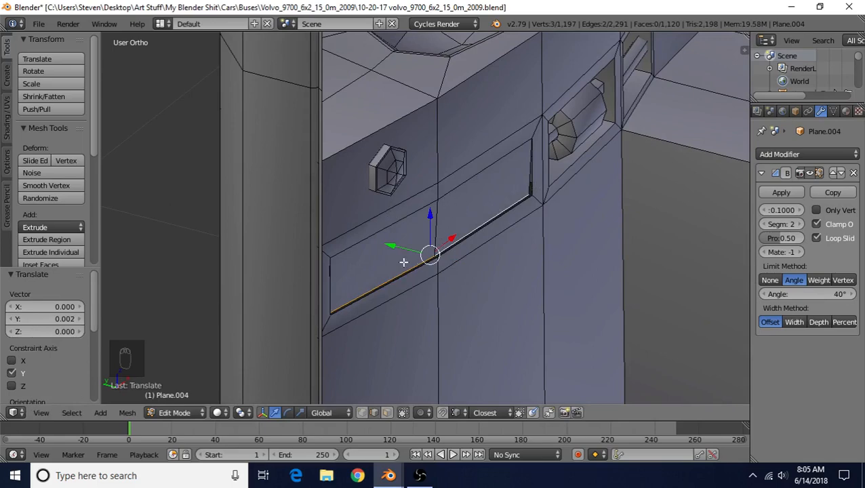
- Leave mesh editing of the restroom and reveal all hidden objects, including the bus
middle_drag(435, 245, 538, 143)
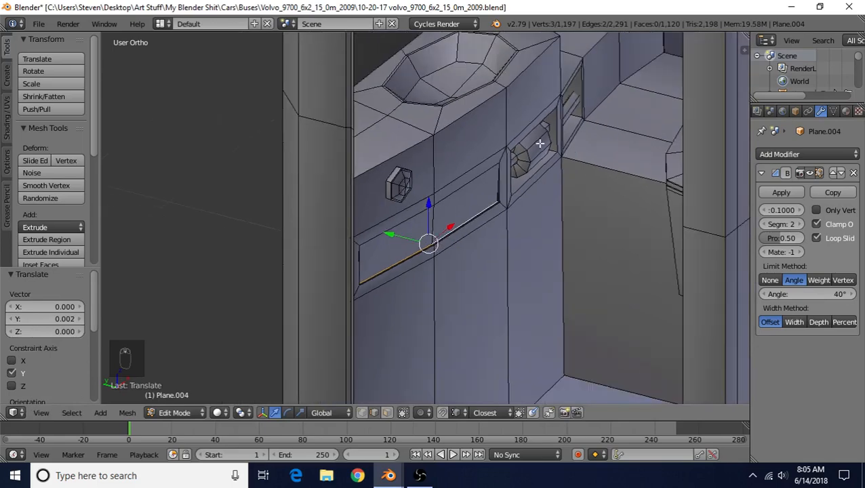
scroll(445, 243, down, 2)
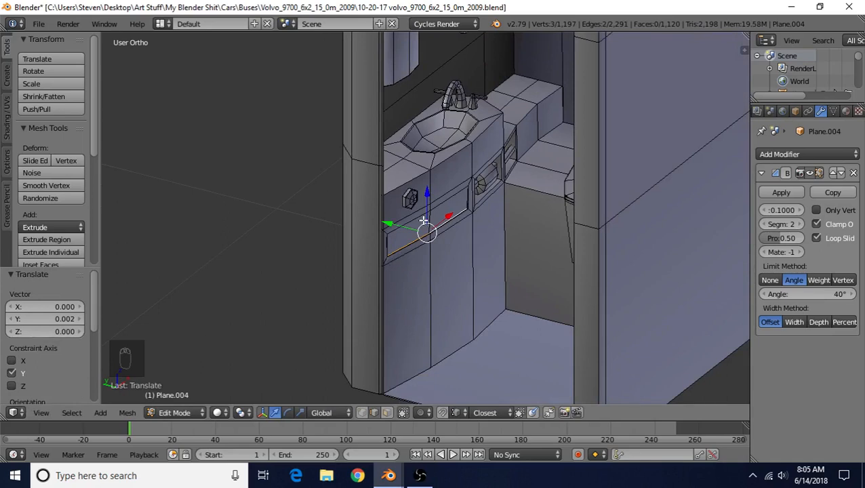
scroll(447, 231, down, 3)
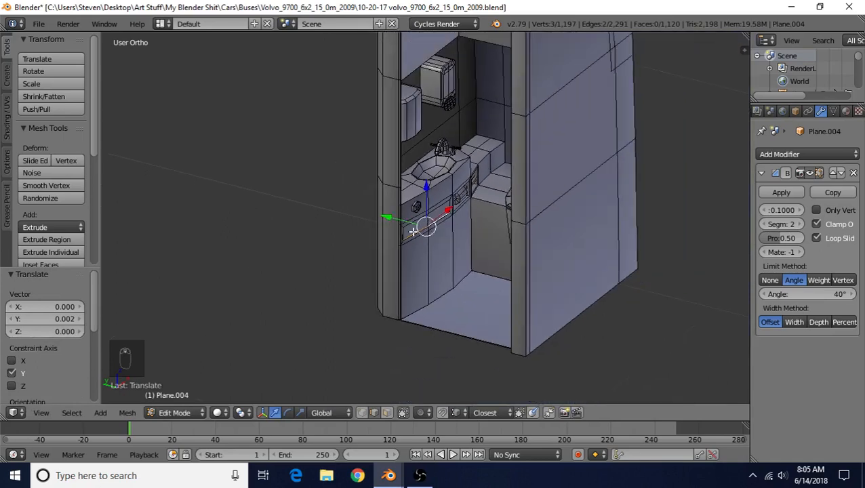
shift+middle_drag(433, 203, 475, 254)
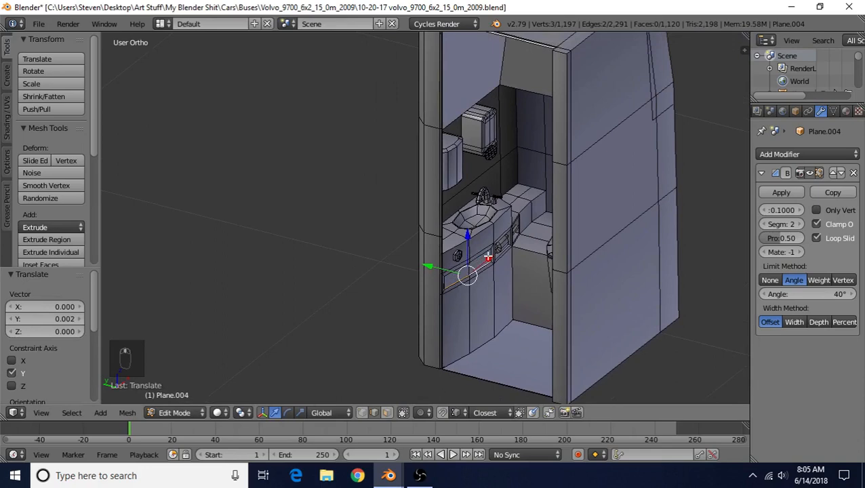
scroll(415, 230, down, 2)
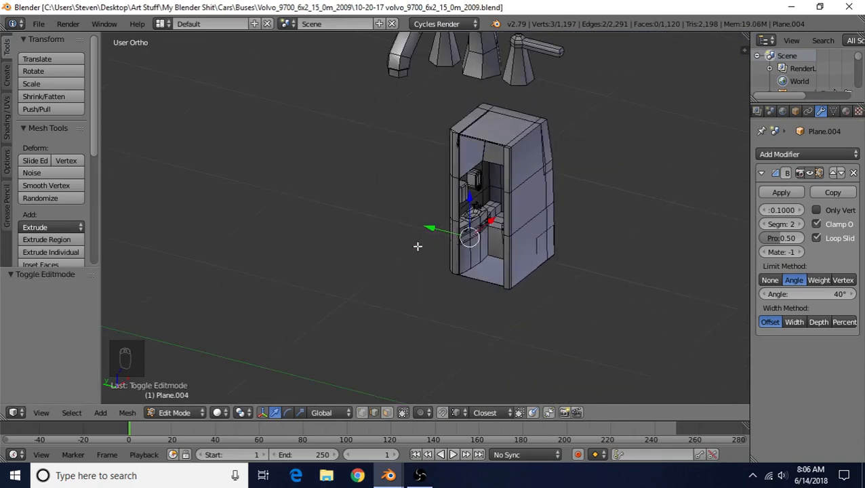
key(Tab)
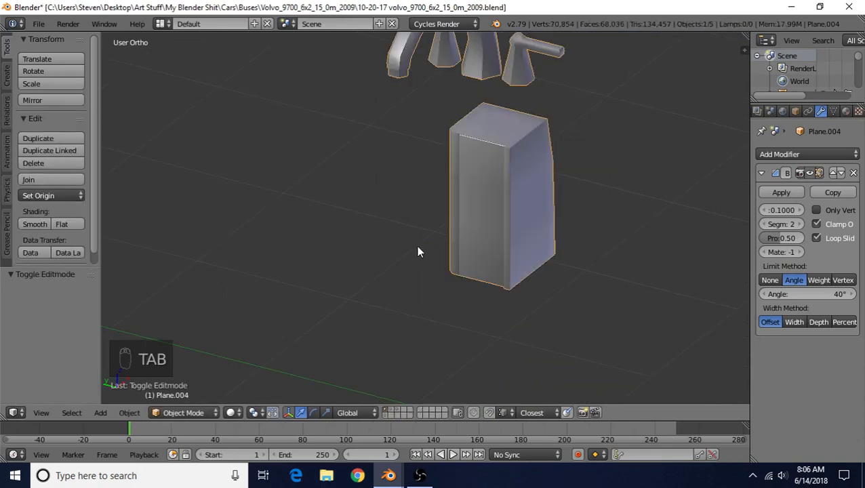
key(alt+h)
scroll(416, 247, down, 5)
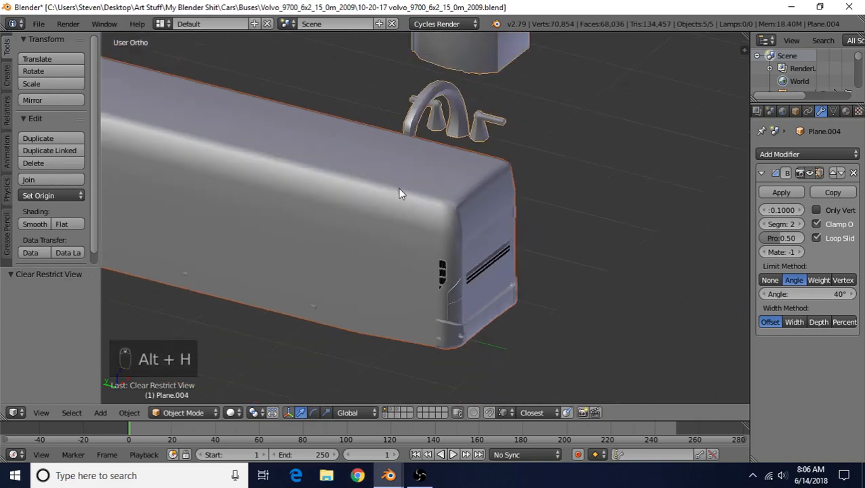
scroll(359, 189, down, 2)
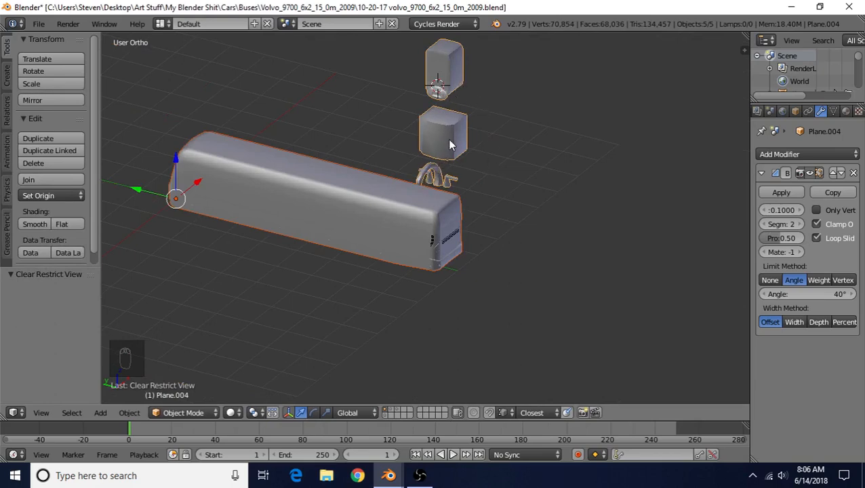
- In a wireframe right side view, separate the oversized dispensers and faucet above the bus from the restroom mesh into their own object
scroll(452, 144, up, 4)
click(471, 62)
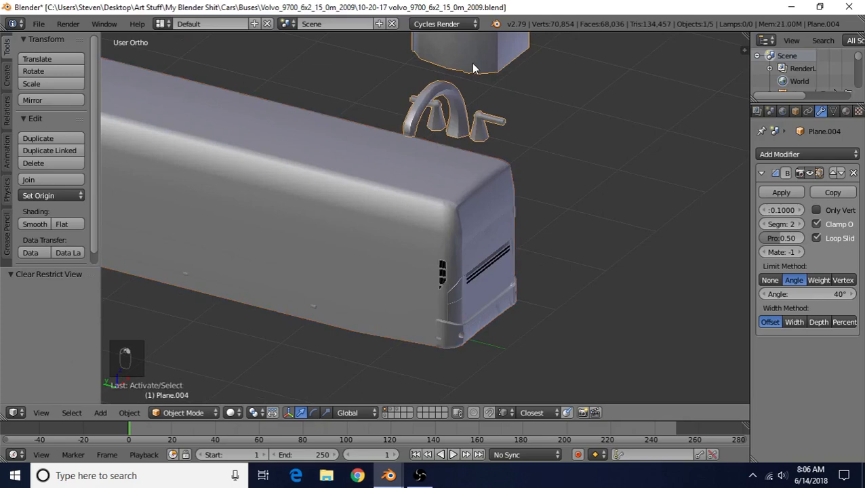
scroll(453, 83, down, 2)
key(Tab)
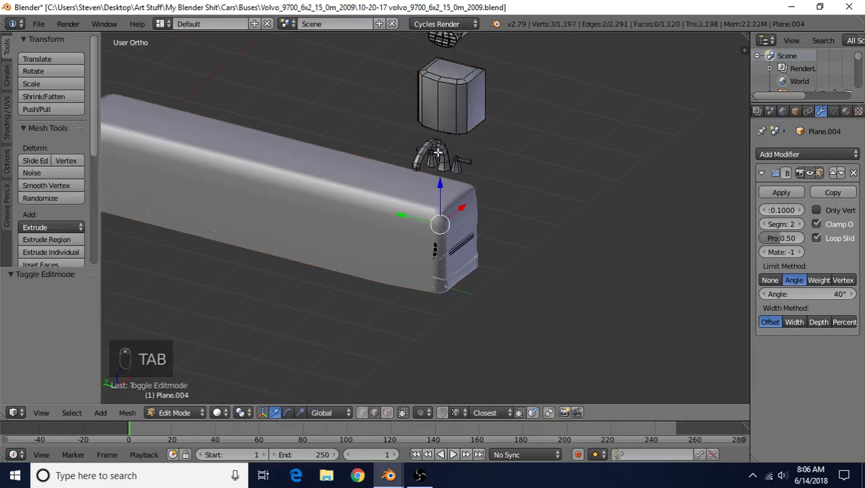
key(z)
scroll(454, 205, up, 3)
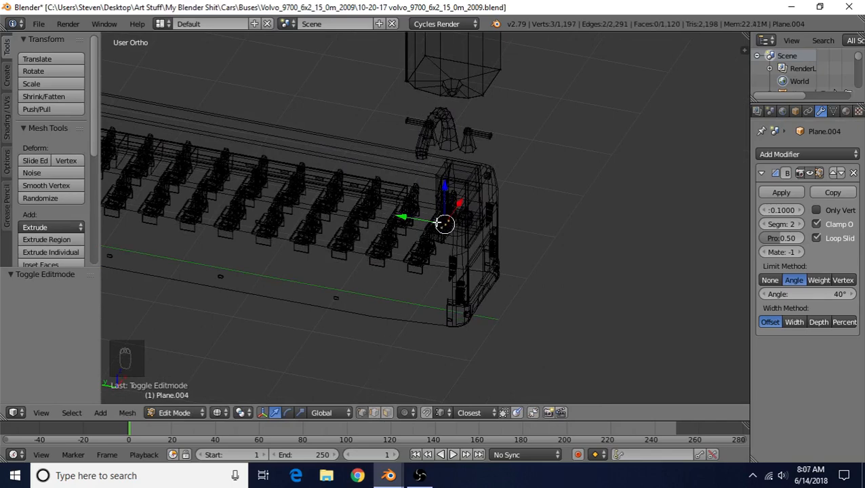
scroll(454, 223, down, 4)
key(KP_3)
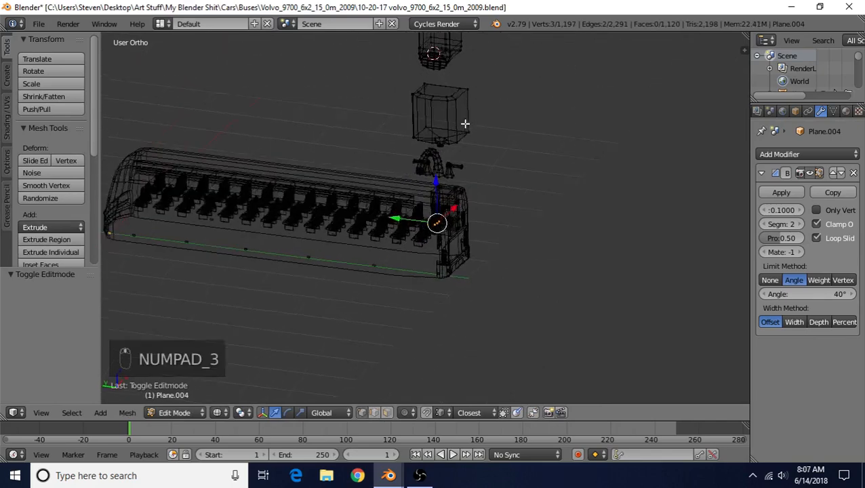
shift+middle_drag(458, 126, 433, 193)
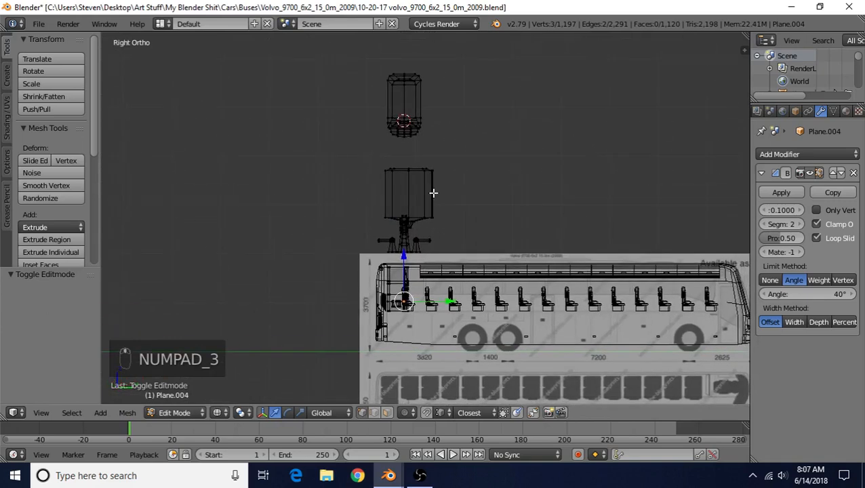
right_click(393, 75)
key(b)
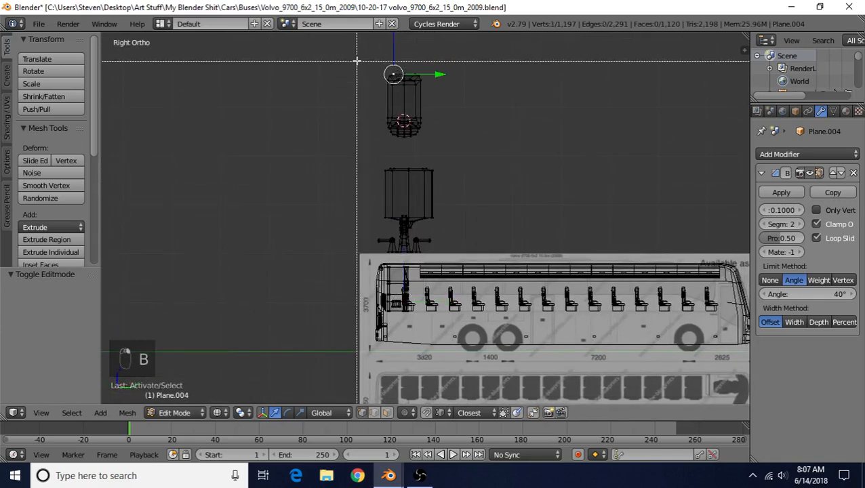
drag(353, 51, 469, 261)
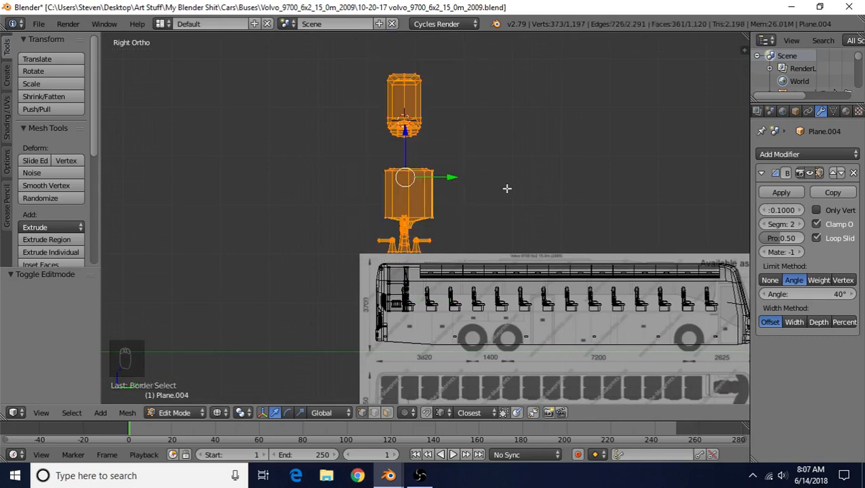
key(p)
click(479, 189)
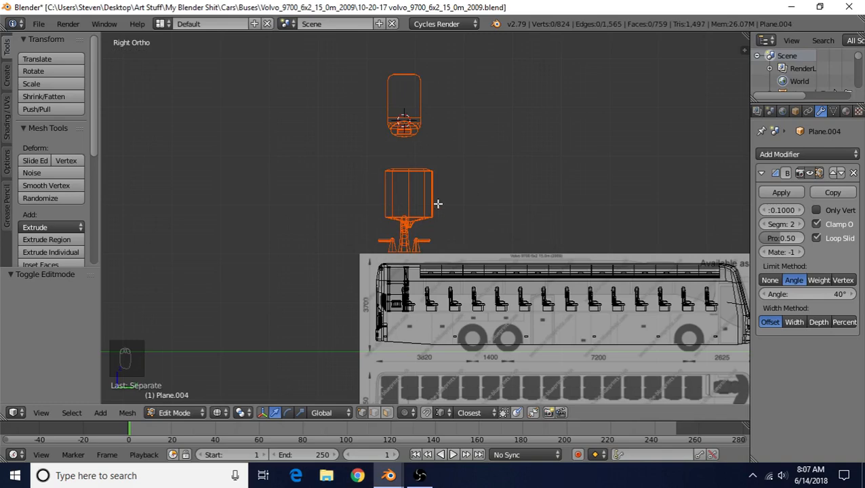
- Move the separated dispensers and faucet object to layer 12 and save the file
key(Tab)
right_click(410, 129)
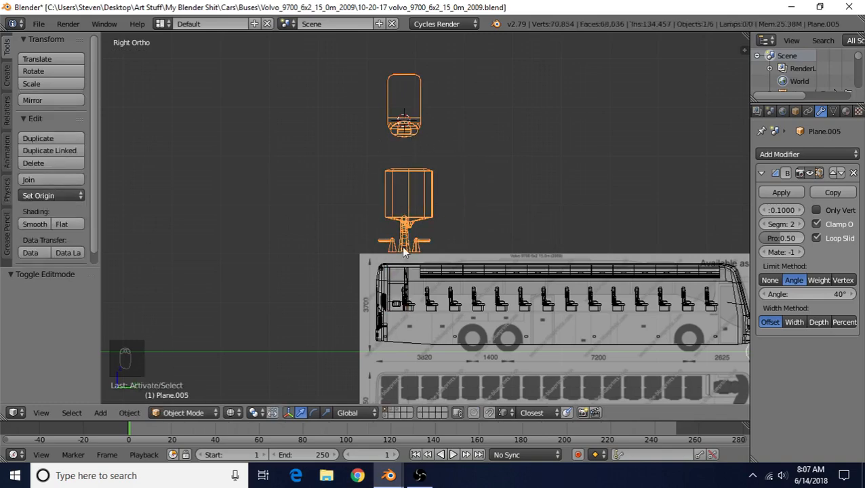
key(m)
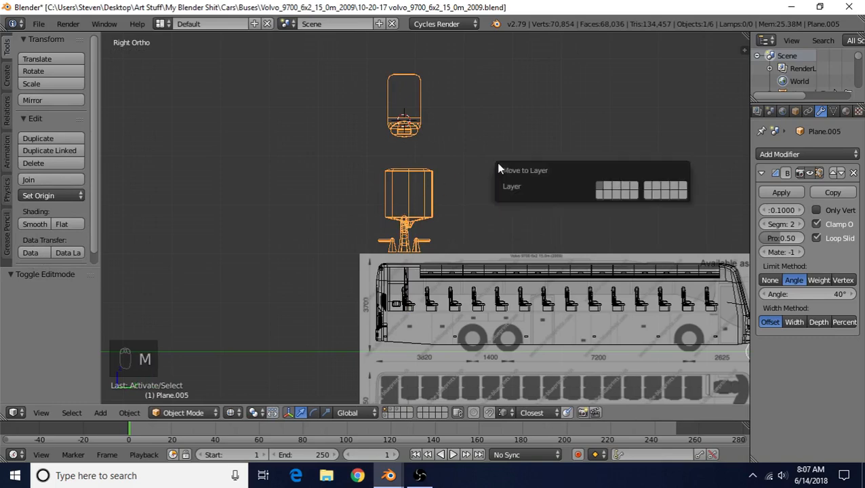
click(605, 193)
mouse_move(414, 202)
middle_down()
mouse_move(448, 239)
mouse_move(453, 221)
mouse_move(496, 232)
mouse_move(475, 232)
middle_up()
key(z)
key(ctrl+s)
key(z)
- Select the row of overhead luggage compartments inside the bus and hide every other object
scroll(463, 235, up, 3)
scroll(462, 236, up, 6)
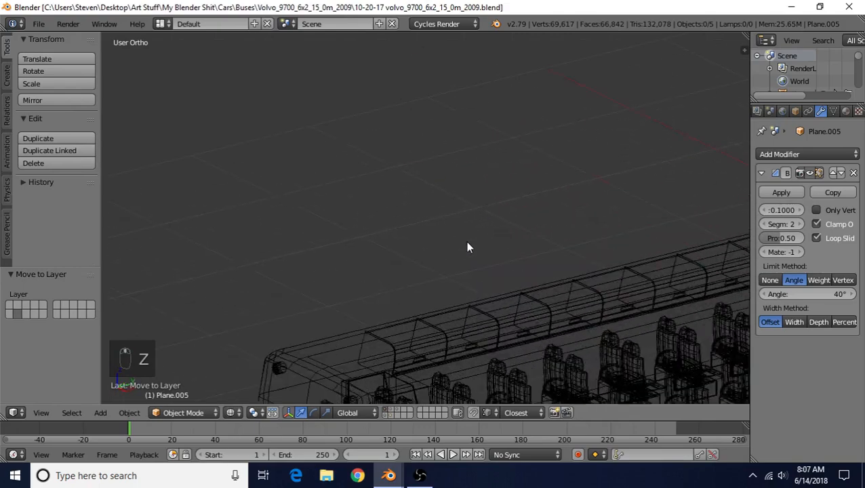
right_click(368, 163)
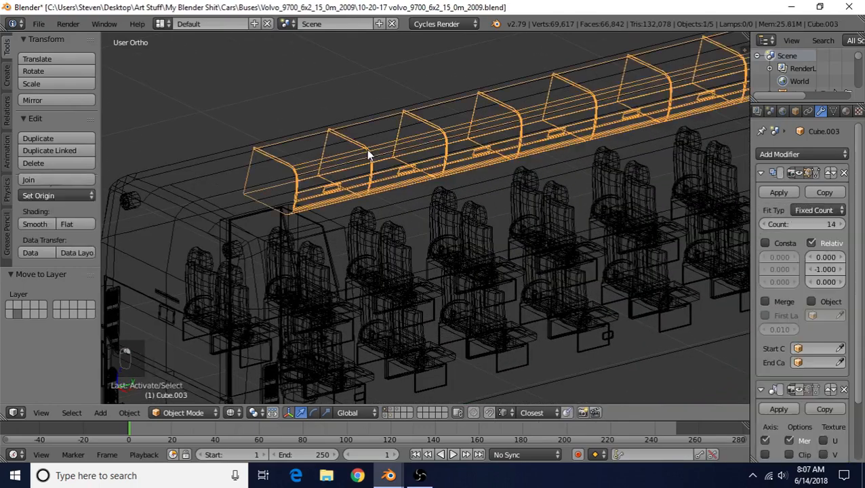
scroll(614, 161, down, 3)
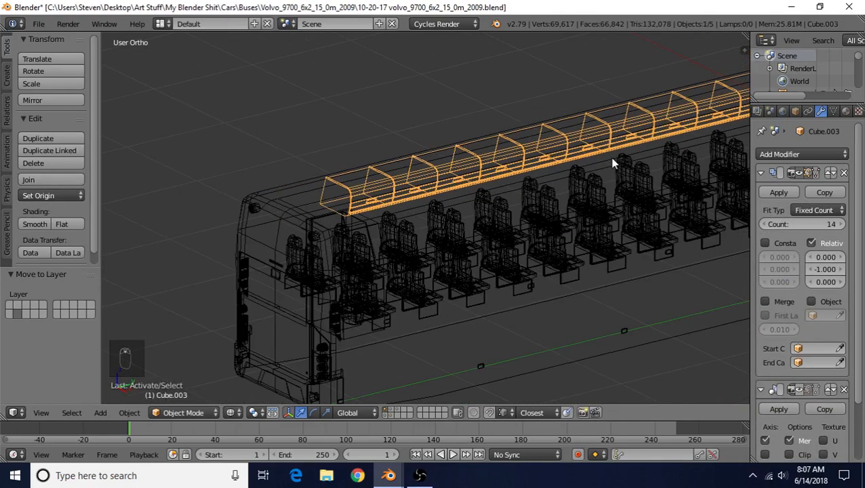
key(shift+h)
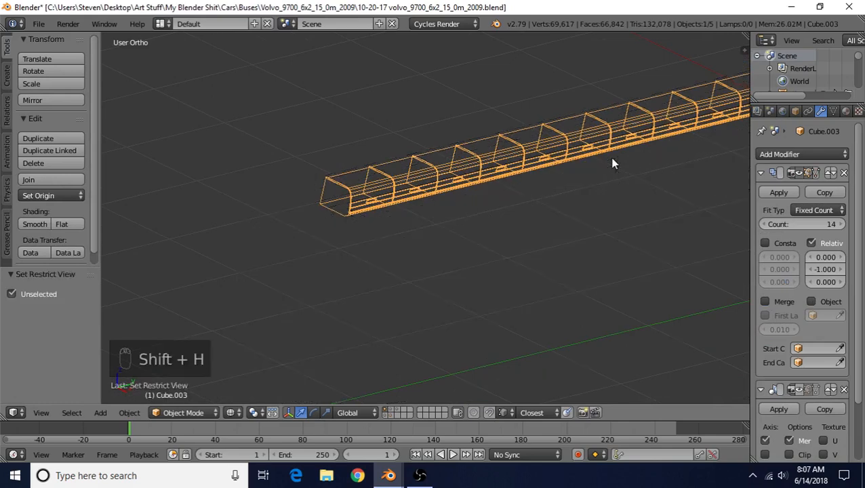
- Start mesh editing of the luggage compartments in solid shading and frame the underside of the editable end section
scroll(608, 157, down, 2)
scroll(475, 203, down, 2)
key(Tab)
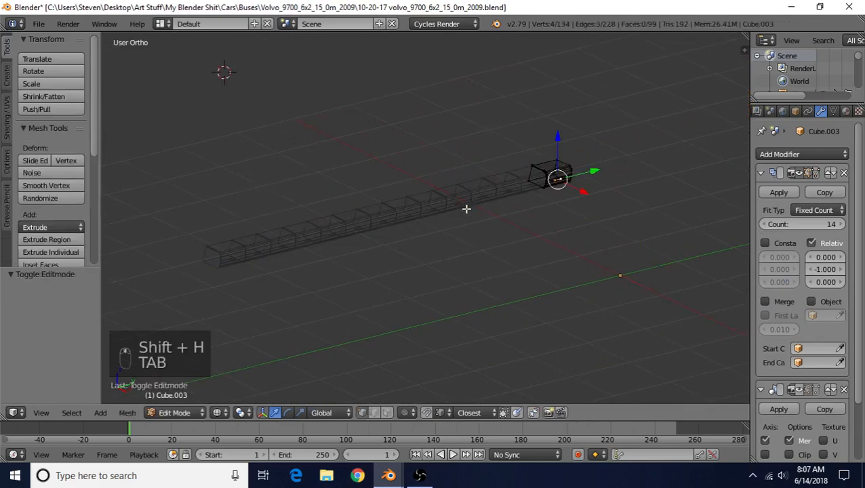
key(z)
mouse_move(465, 207)
middle_down()
mouse_move(492, 150)
mouse_move(515, 206)
middle_up()
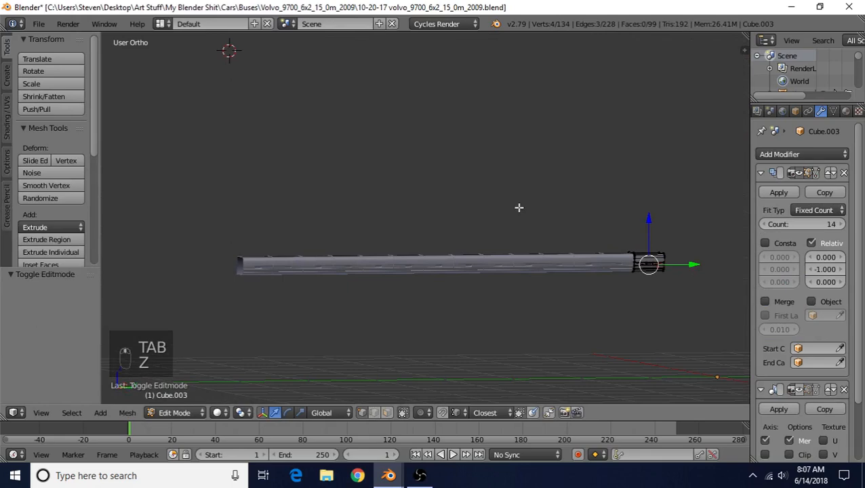
key(KP_Decimal)
scroll(515, 210, down, 3)
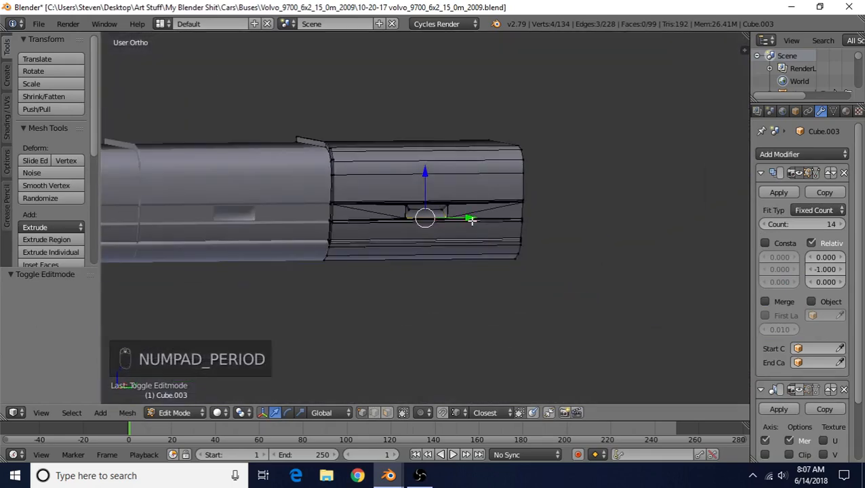
middle_drag(471, 219, 440, 155)
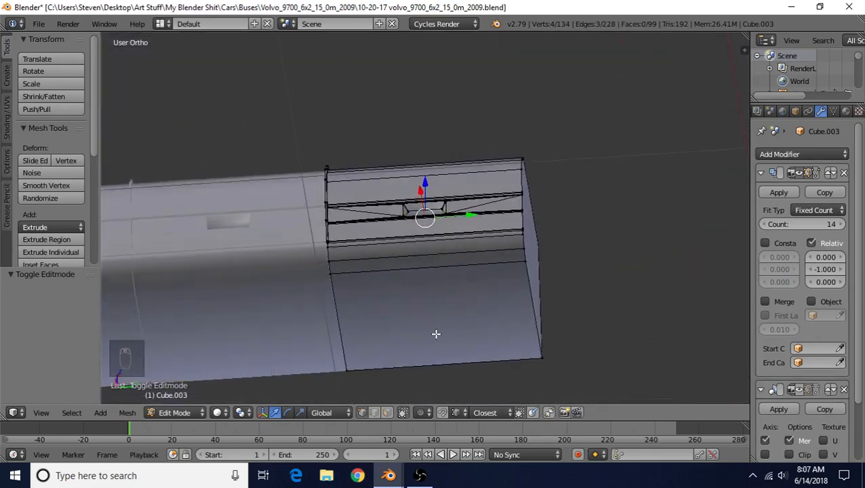
middle_drag(436, 304, 478, 174)
- Inset the large underside face of the end luggage compartment by a thickness of 0.0916
click(387, 412)
right_click(438, 234)
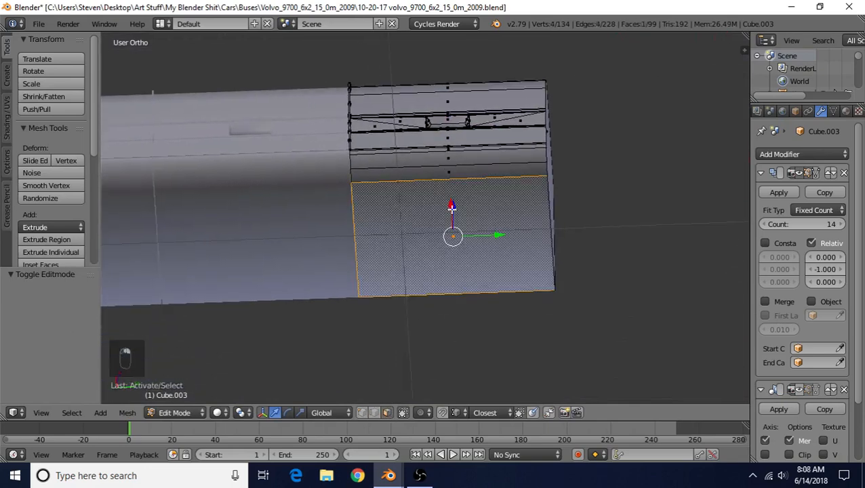
shift+middle_drag(451, 208, 462, 193)
scroll(464, 195, up, 1)
scroll(464, 197, up, 1)
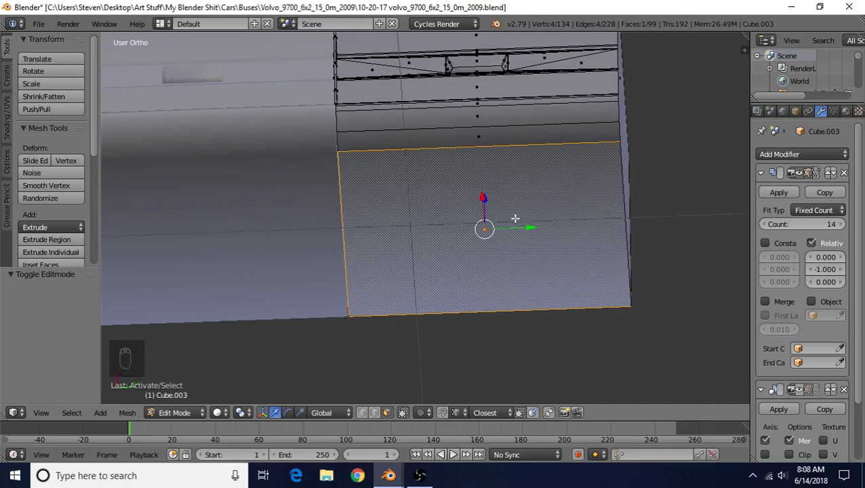
key(i)
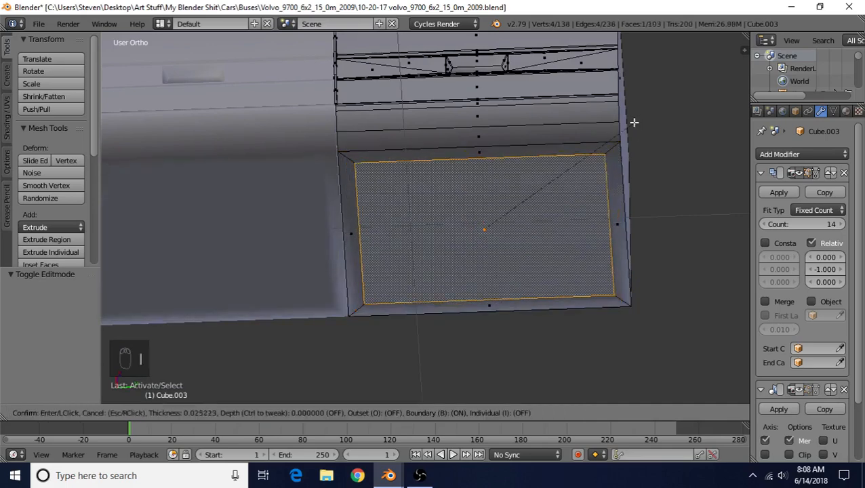
click(603, 146)
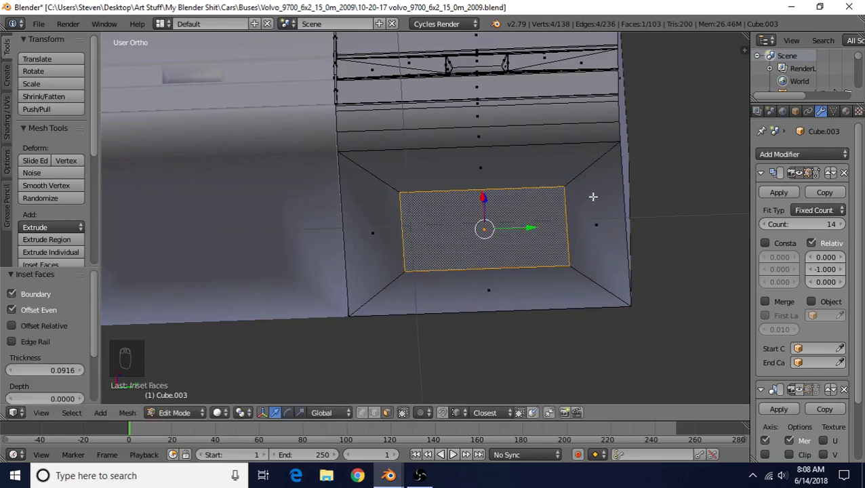
- Split the inset underside face together with its surrounding border faces from the mesh and hide the remaining geometry
key(ctrl+KP_Add)
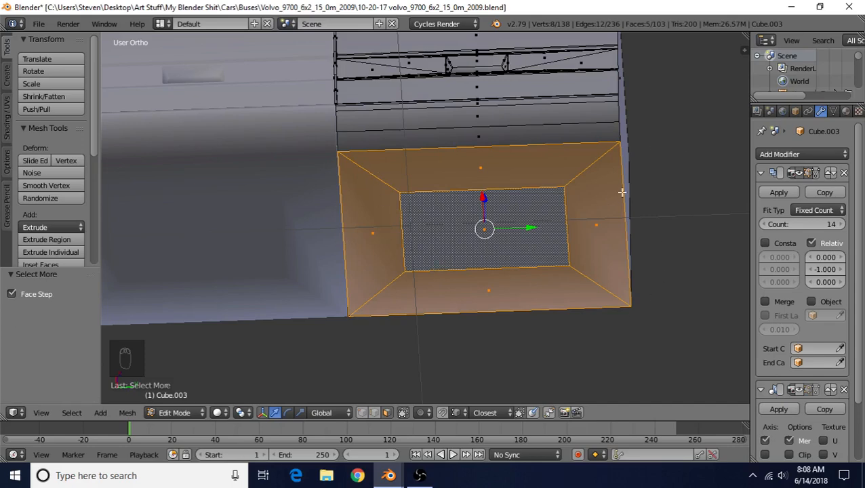
key(y)
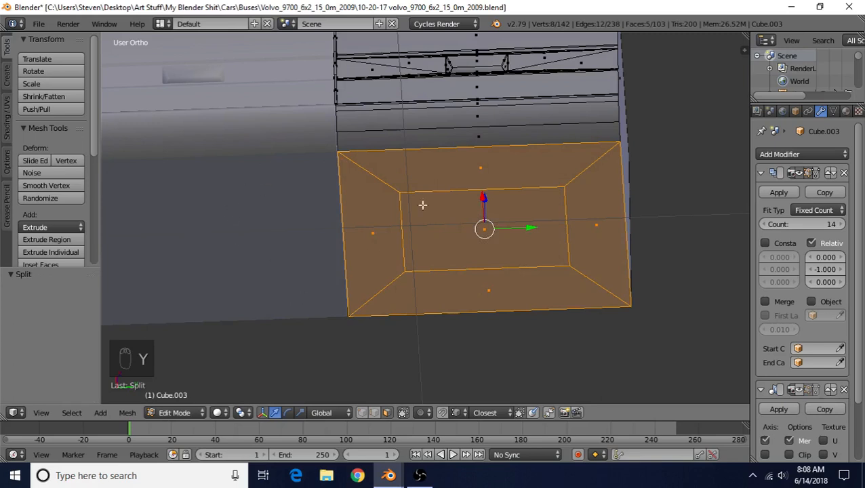
scroll(448, 222, down, 3)
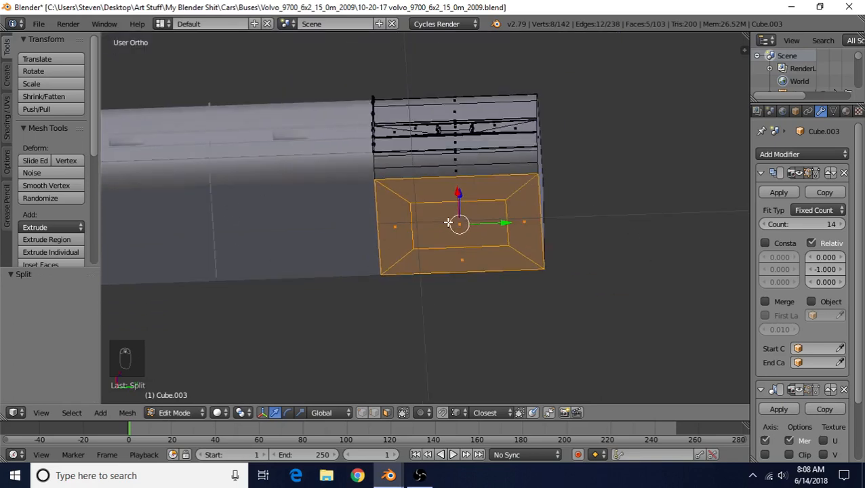
scroll(448, 223, up, 2)
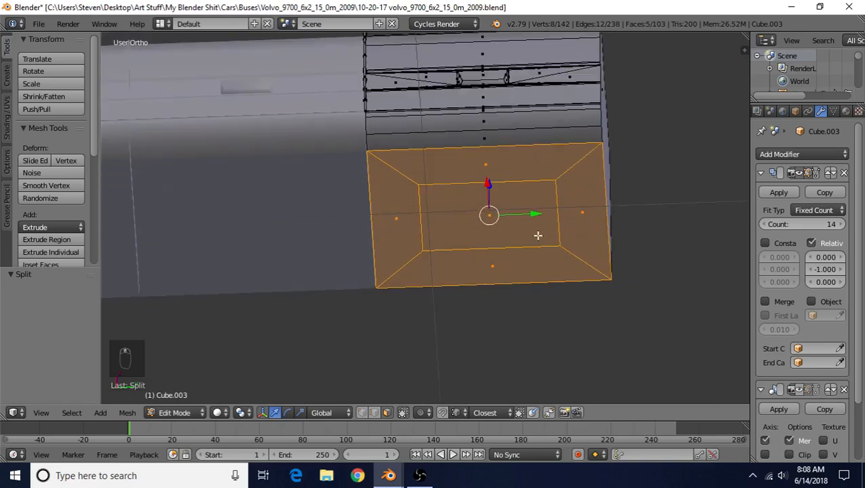
key(shift+h)
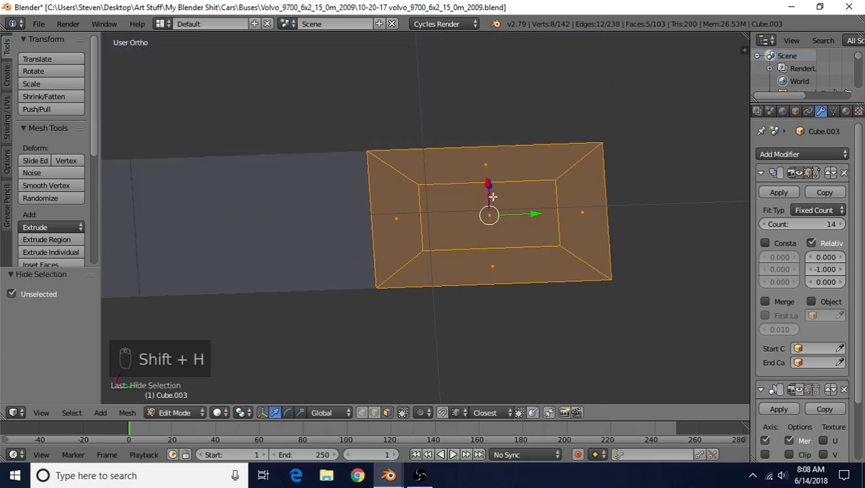
shift+middle_drag(485, 203, 452, 238)
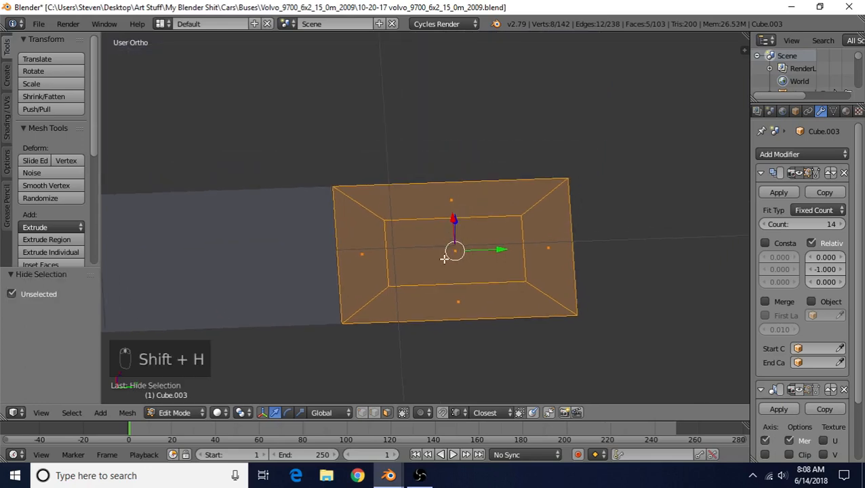
- Scale the four vertices of the inner inset face to 0.825 along the Y axis
click(362, 413)
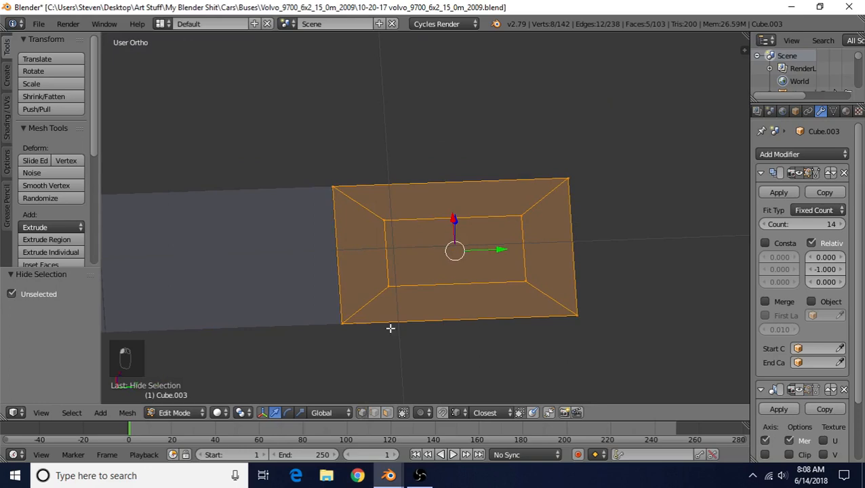
right_click(381, 219)
shift+right_click(384, 270)
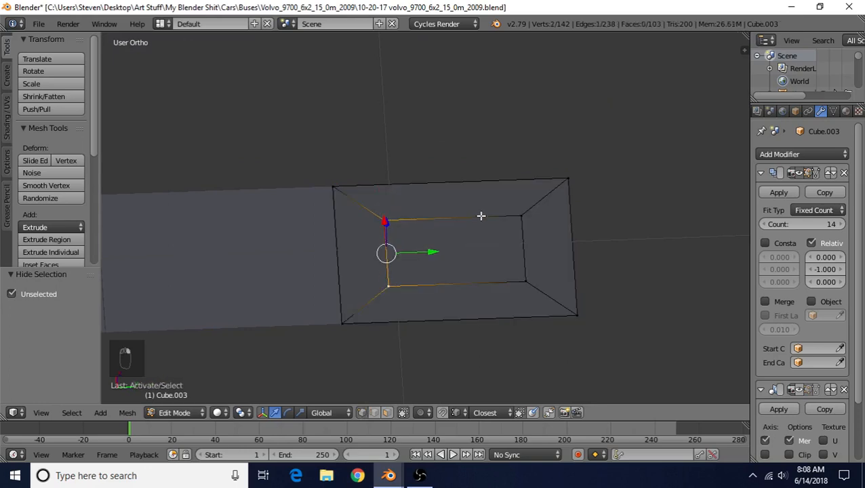
shift+right_click(529, 218)
shift+right_click(525, 277)
scroll(531, 212, up, 2)
key(s)
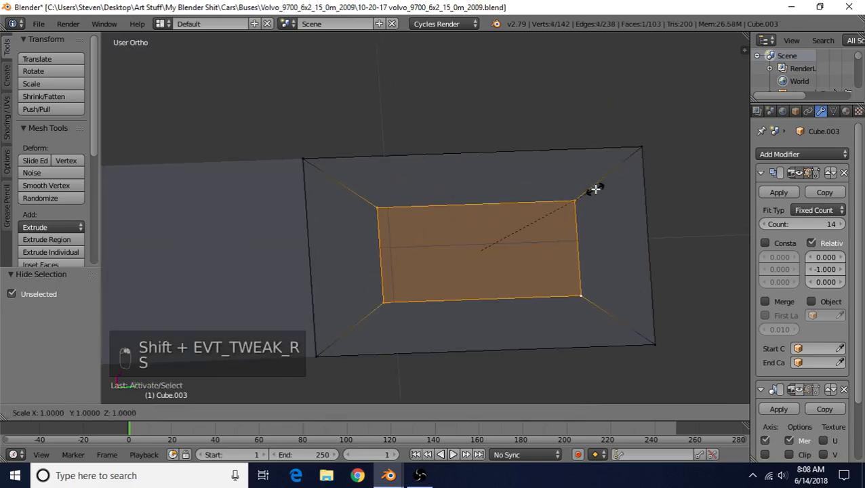
key(y)
click(571, 189)
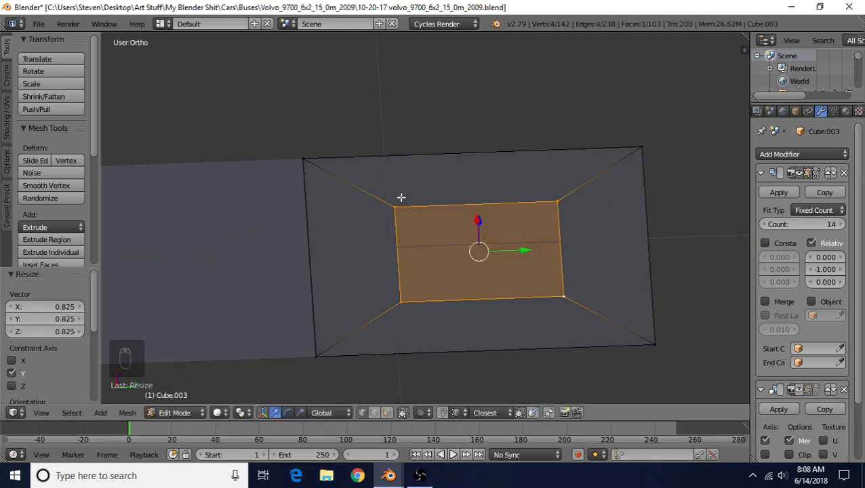
- Taper the inner face by scaling its upper edge to 0.751 along Y, and move that edge 0.014 along X
right_click(396, 205)
shift+right_click(532, 192)
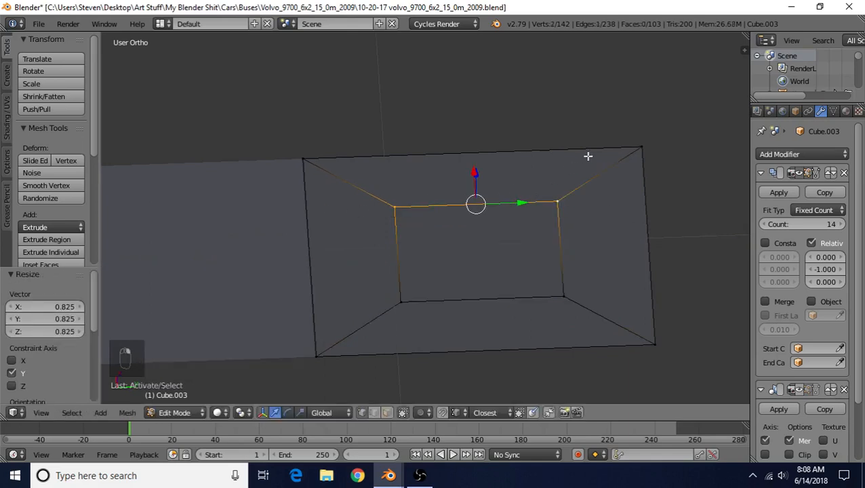
key(s)
key(y)
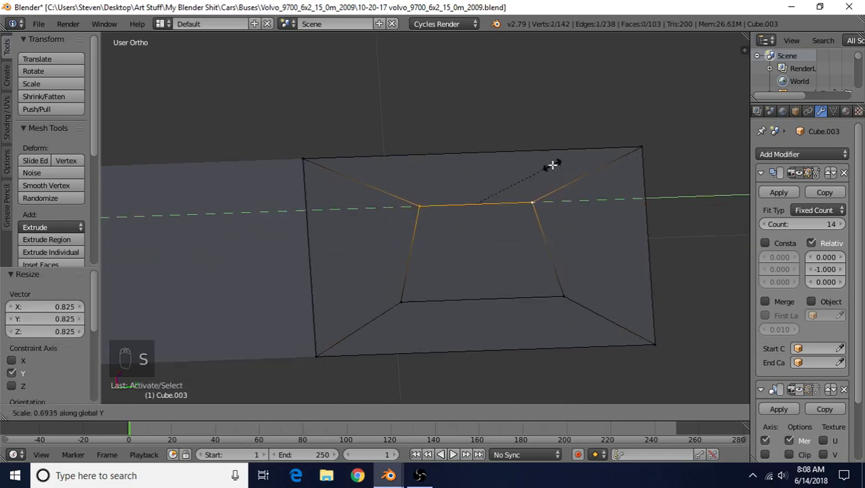
click(559, 164)
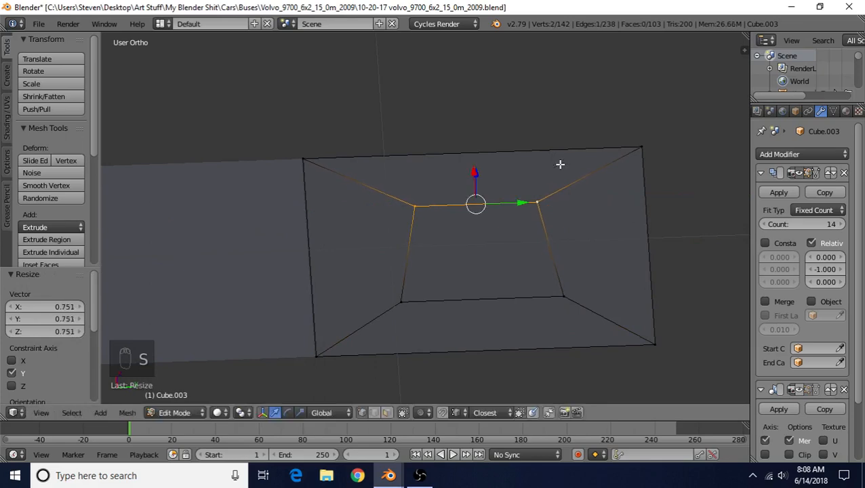
middle_drag(472, 170, 449, 222)
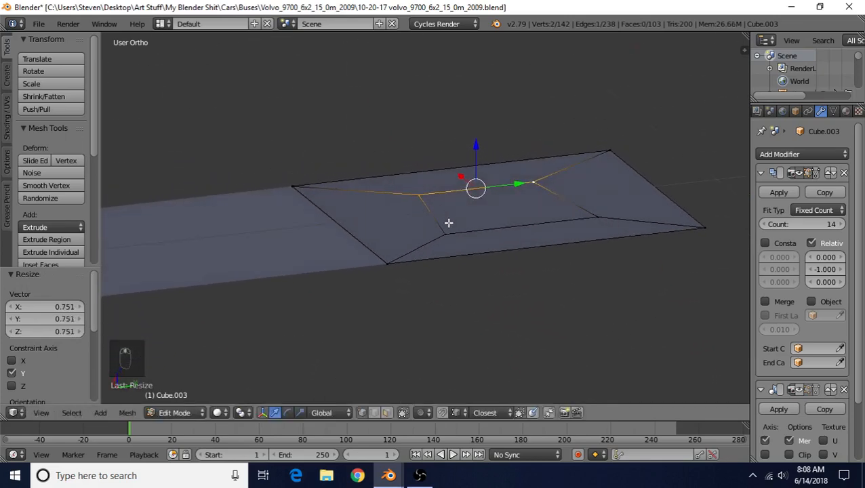
key(g)
key(x)
click(457, 172)
- Inset the border face beneath the wider edge of the inner face by a thickness of 0.0288
middle_drag(457, 171, 483, 261)
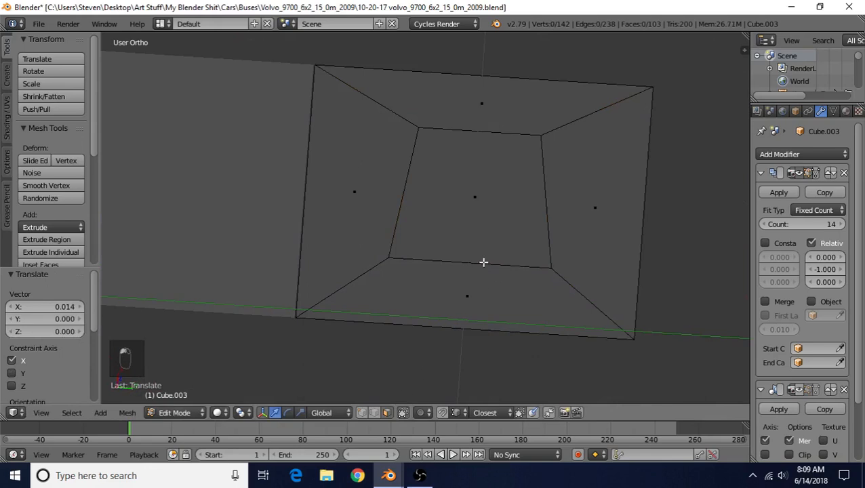
right_click(483, 262)
key(i)
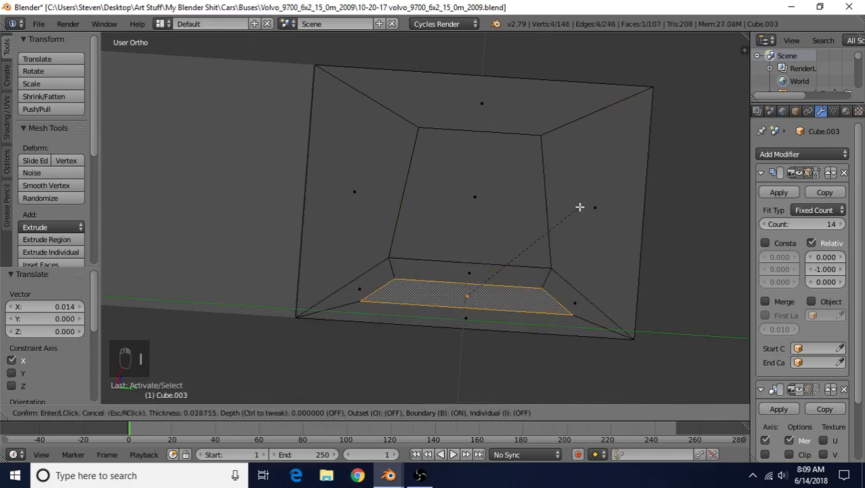
click(579, 207)
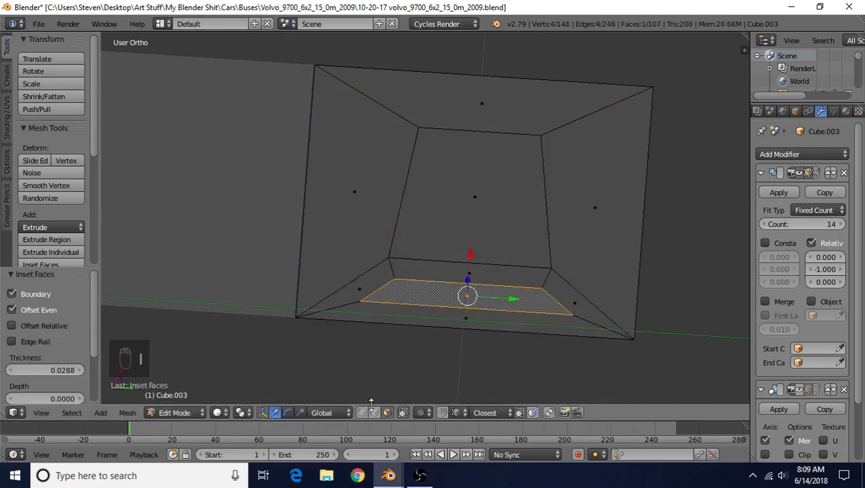
- Scale the outer long edge of the newly inset strip to 0.599 along the Y axis
right_click(359, 296)
shift+right_click(560, 311)
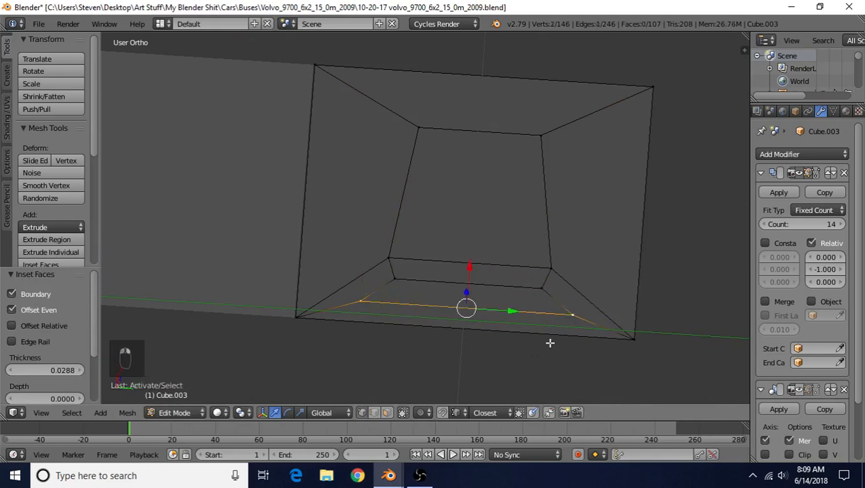
key(s)
key(y)
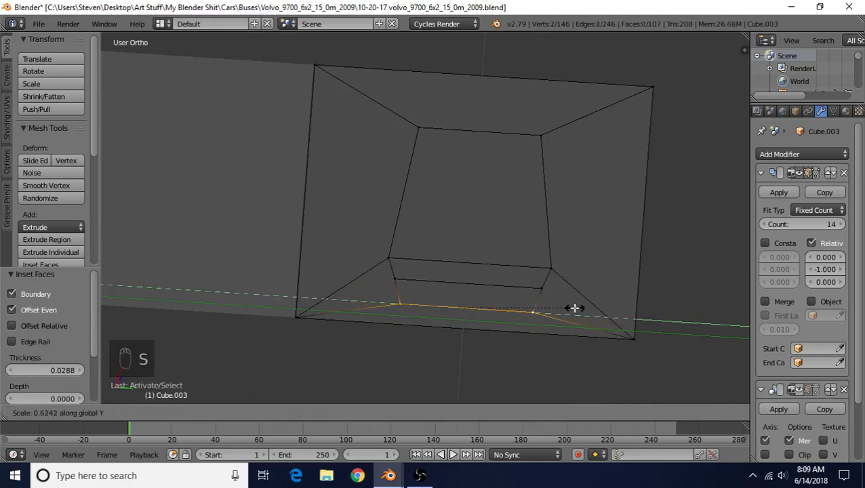
click(571, 309)
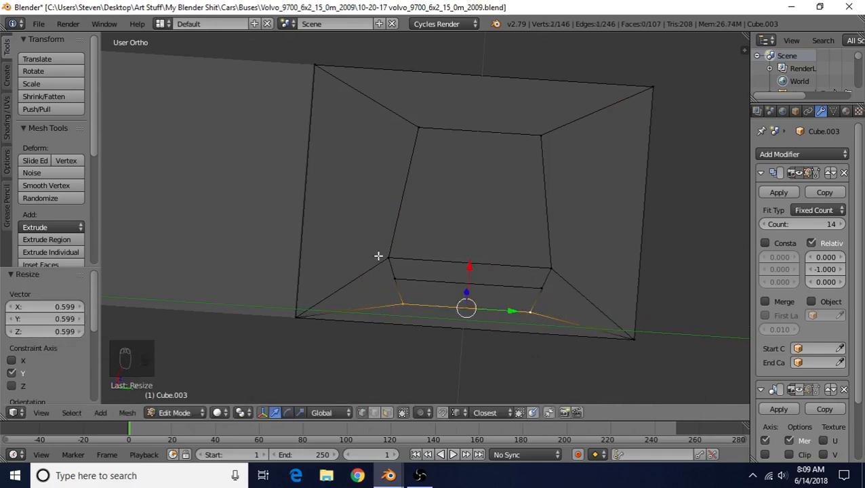
- Scale the strip's other long edge, nearest the inner face, to 0.988 along the Y axis
right_click(395, 279)
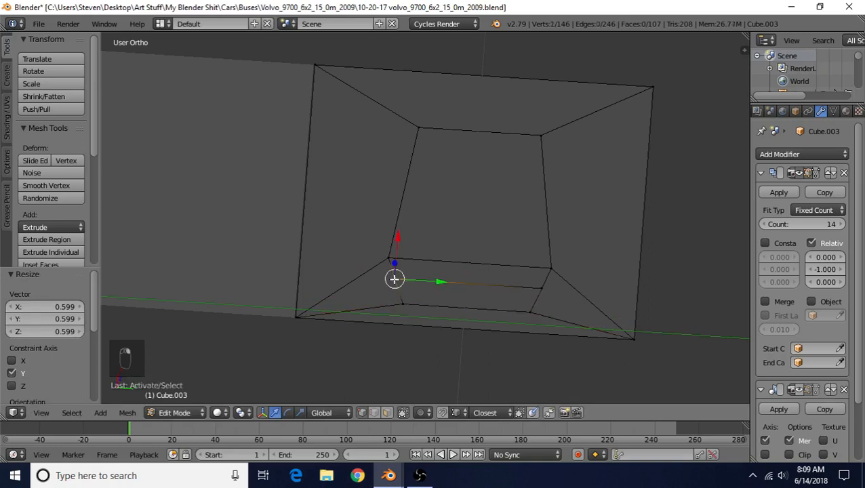
shift+right_click(543, 289)
key(s)
key(y)
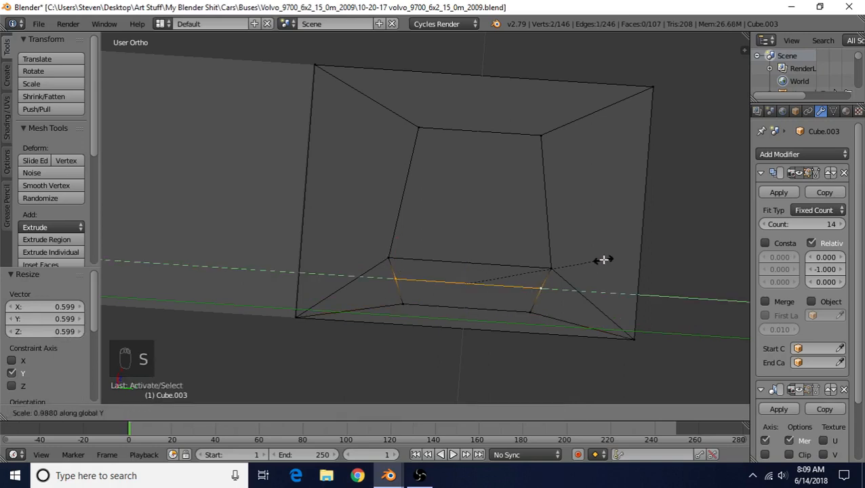
click(602, 258)
- Move the inset strip's outer long edge 0.005 along the X axis
right_click(403, 304)
shift+right_click(527, 312)
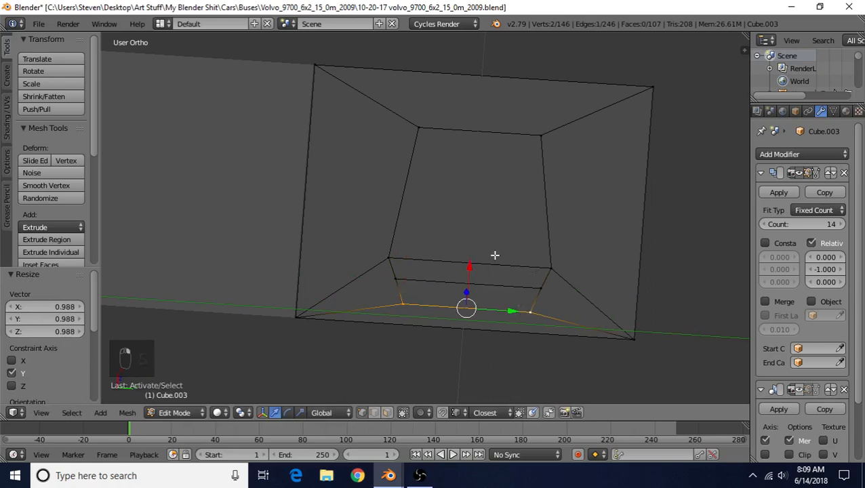
middle_drag(496, 255, 496, 211)
drag(507, 183, 504, 183)
key(KP_Decimal)
scroll(503, 182, down, 6)
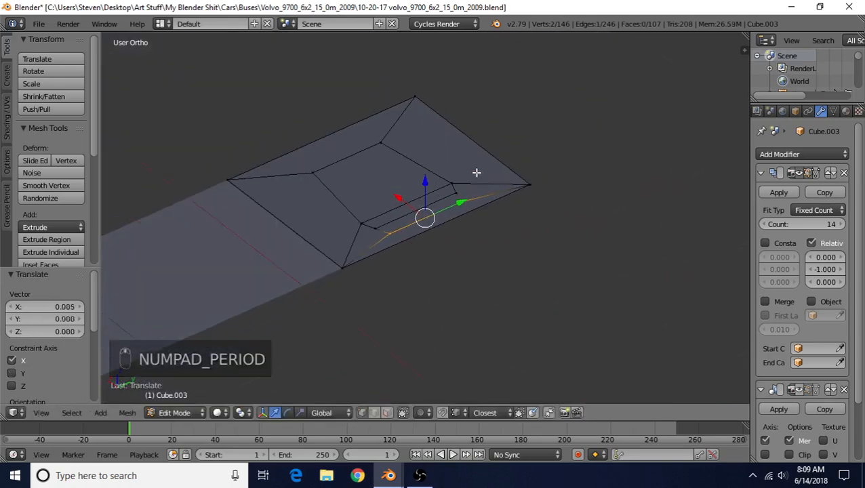
middle_drag(477, 173, 540, 130)
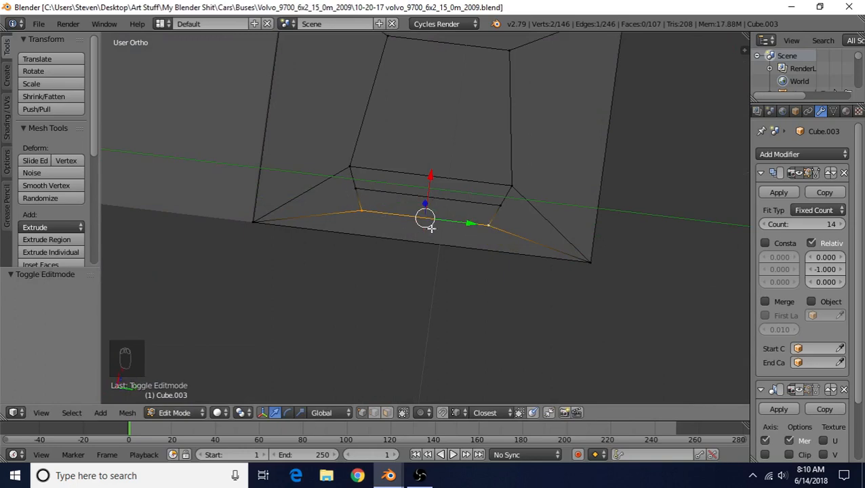
- Delete the two diagonal edges joining the strip's outer corners to the panel's outer corners
click(375, 413)
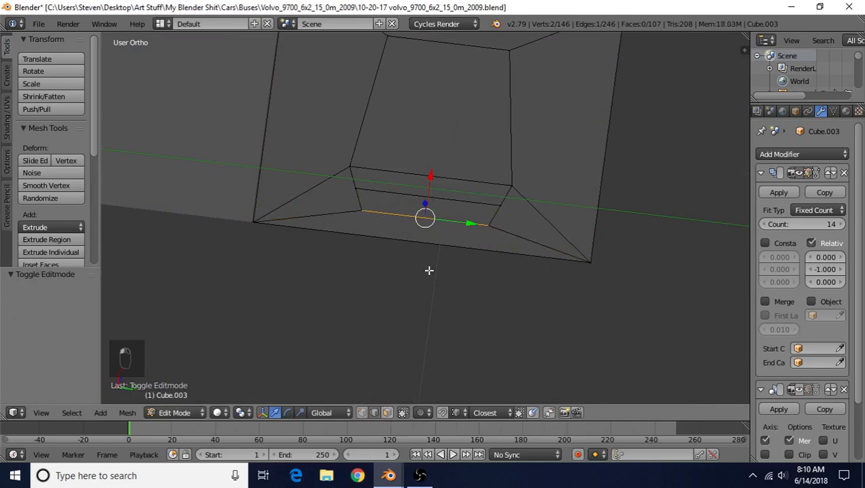
scroll(428, 271, up, 2)
right_click(292, 206)
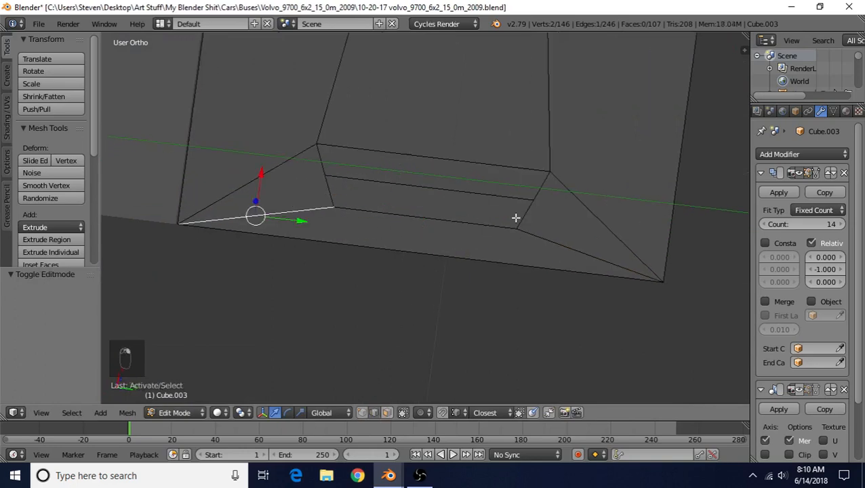
shift+right_click(575, 241)
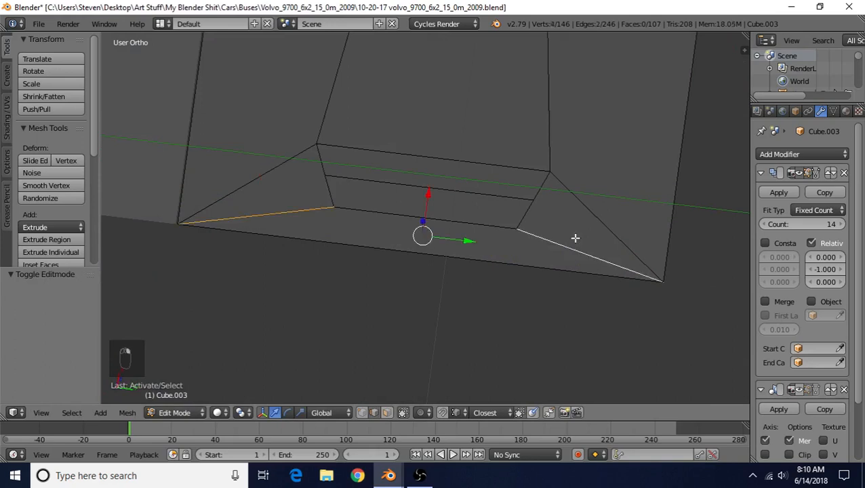
key(Delete)
click(542, 250)
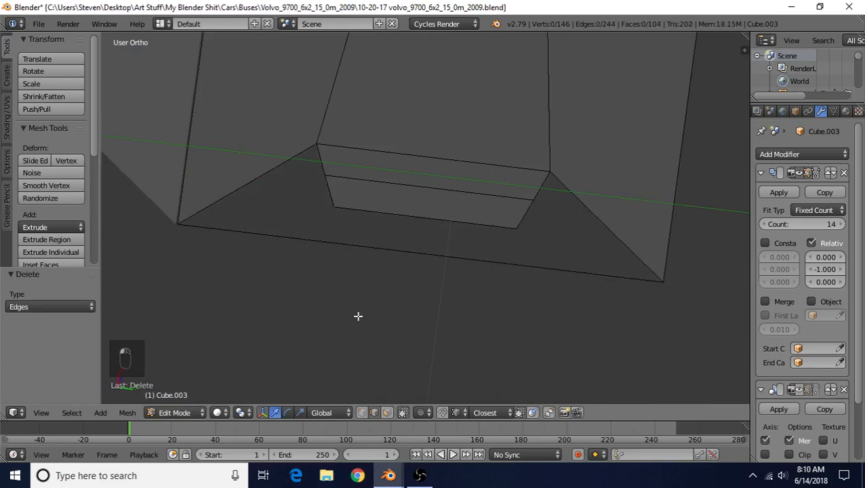
- Delete the two short edges connecting the strip to the inner face so the strip stands alone
right_click(323, 163)
shift+right_click(541, 183)
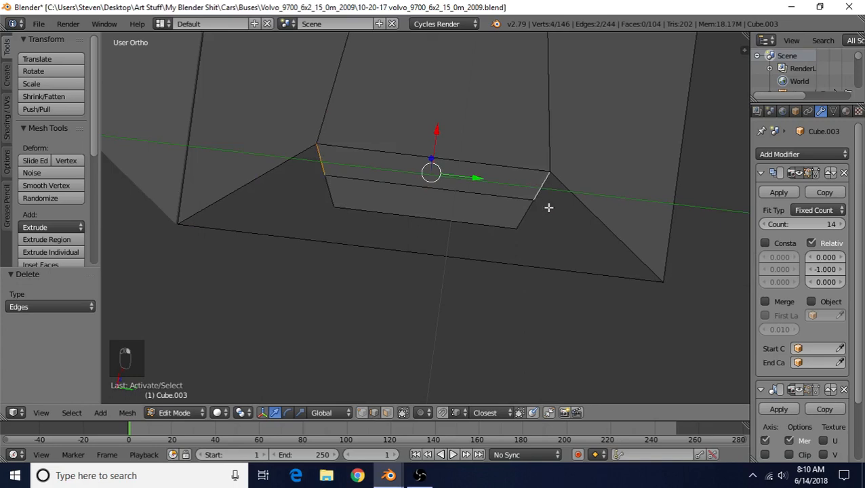
key(Delete)
click(549, 212)
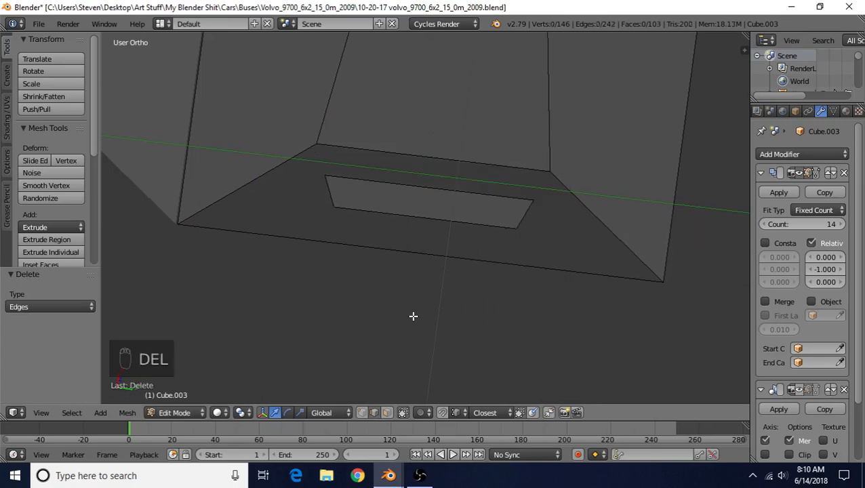
- Bevel the four corner vertices of the isolated strip by 0.007 with one segment
right_click(332, 199)
shift+right_click(333, 200)
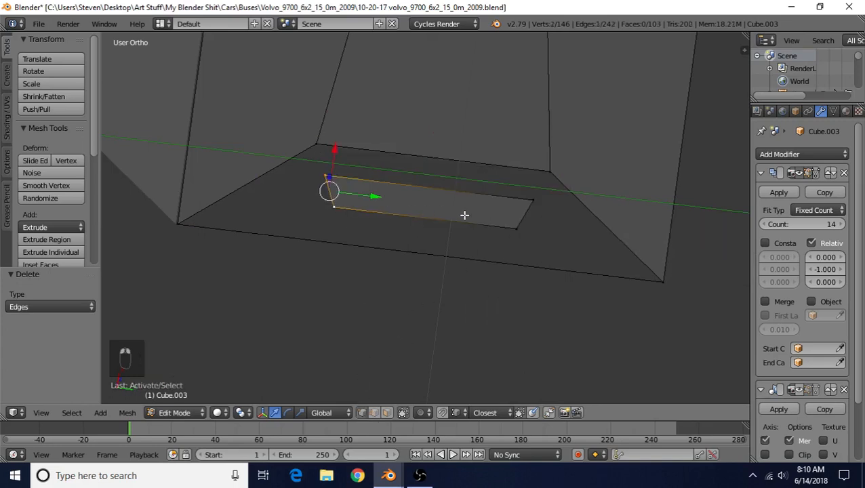
shift+right_click(519, 229)
shift+right_click(533, 201)
key(KP_Decimal)
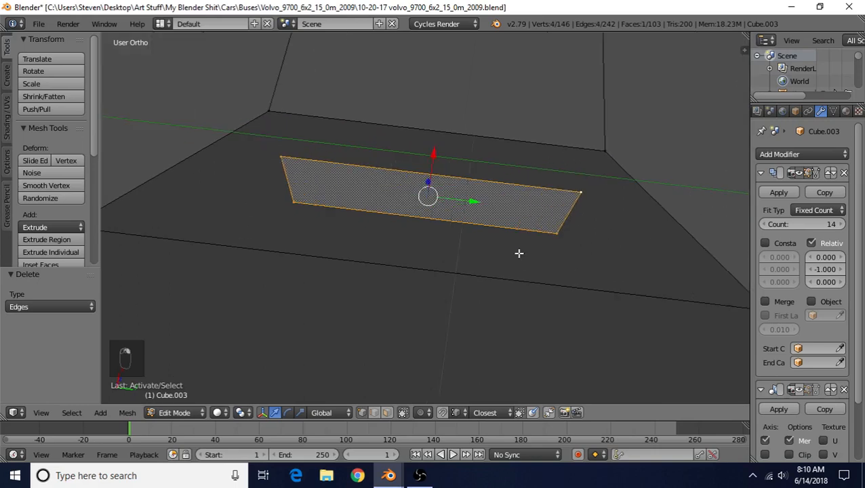
key(ctrl+shift+b)
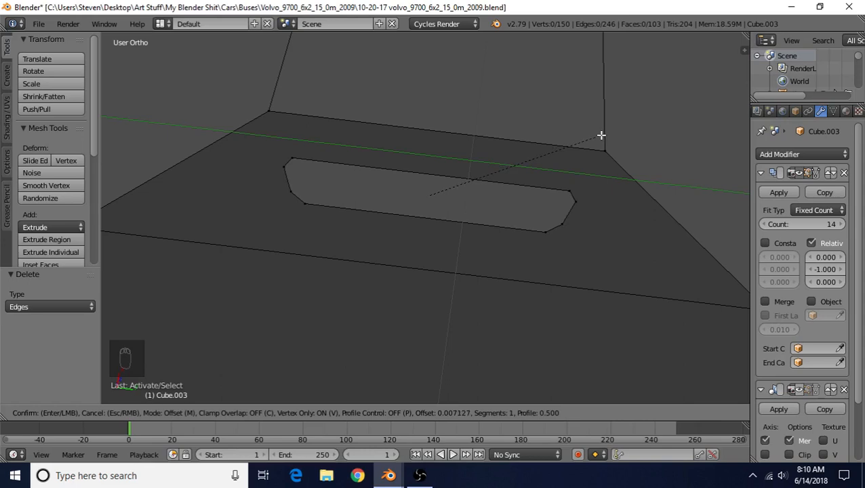
click(601, 135)
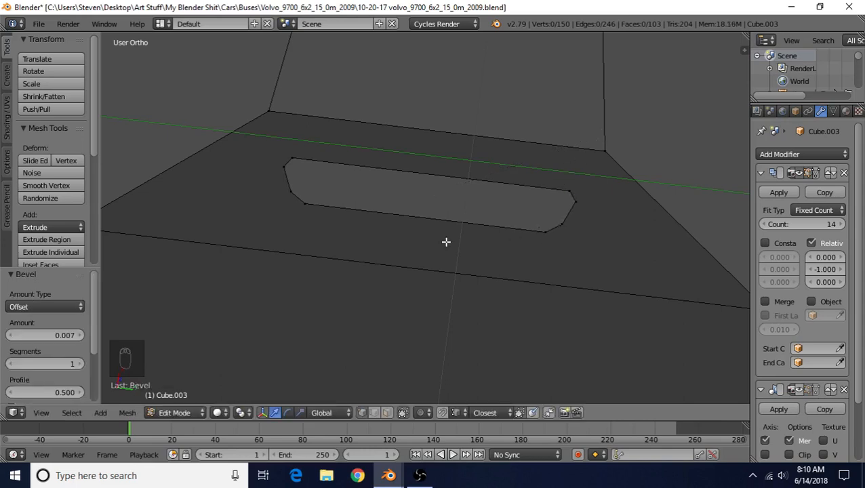
- Inset the bevelled strip face by a thickness of 0.0017
scroll(475, 258, down, 2)
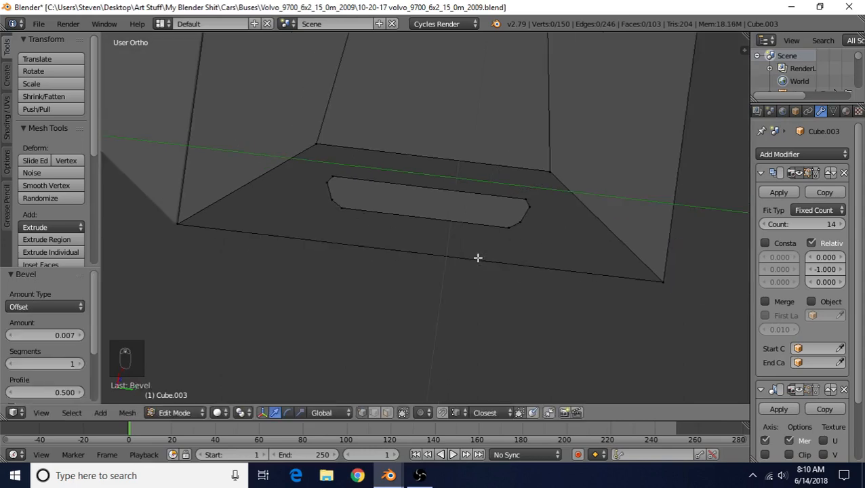
shift+middle_drag(476, 258, 457, 294)
click(391, 413)
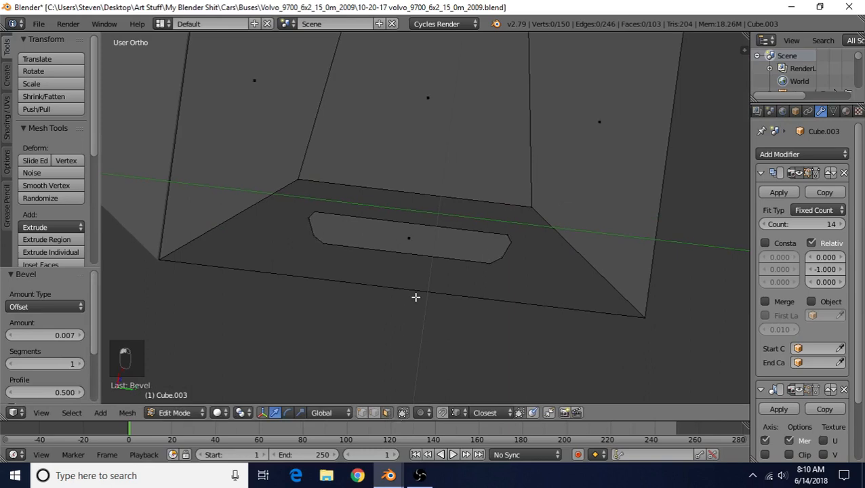
right_click(406, 246)
scroll(408, 249, up, 4)
key(i)
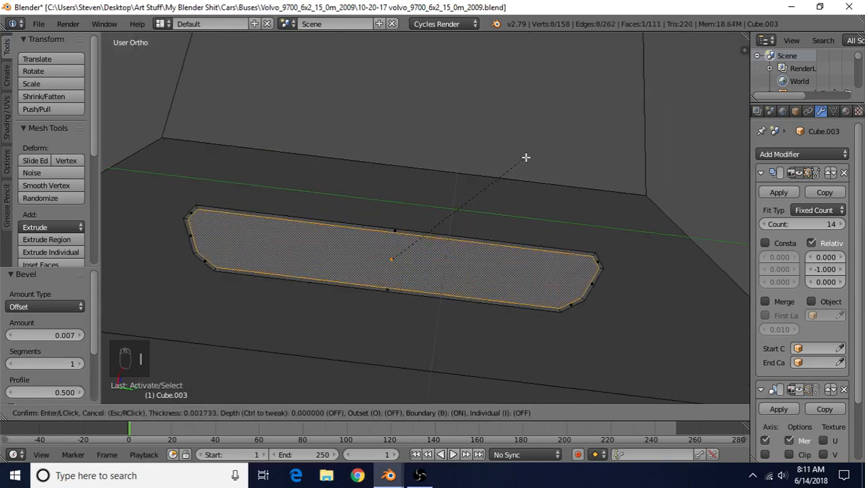
click(526, 156)
- Inset the strip face again by 0.0011 and move the inner face 0.008 along Z to form a recess
key(i)
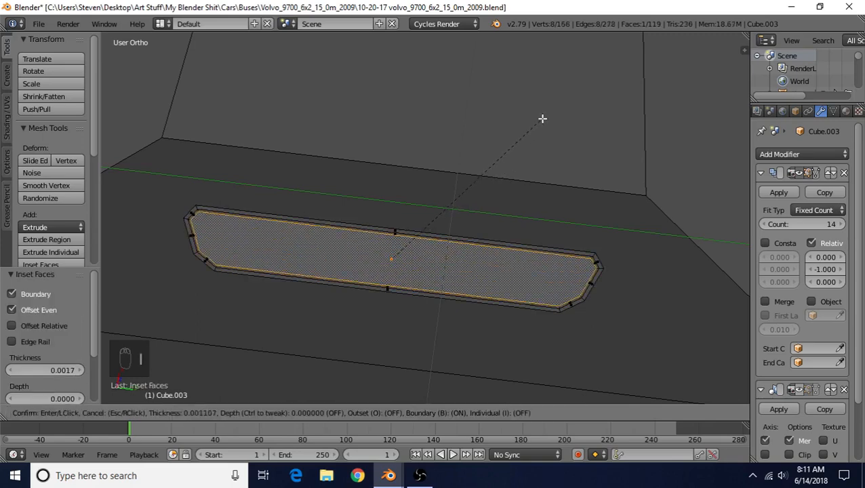
click(542, 119)
middle_drag(500, 237, 420, 234)
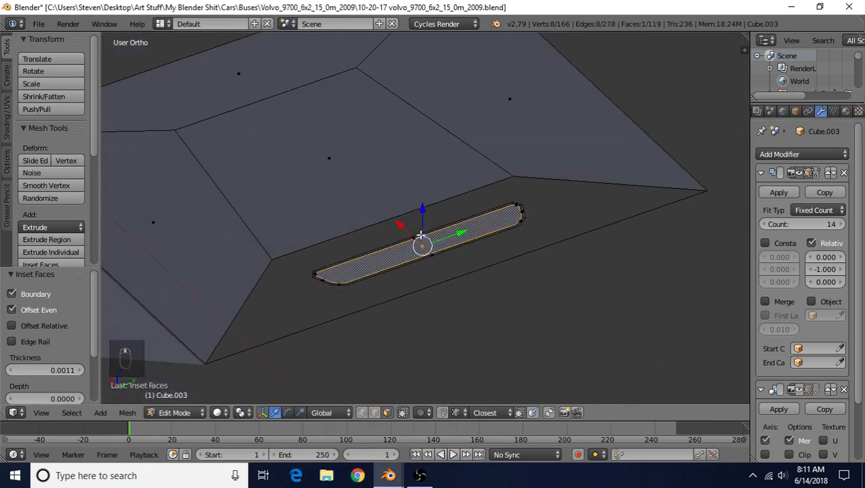
drag(425, 210, 426, 202)
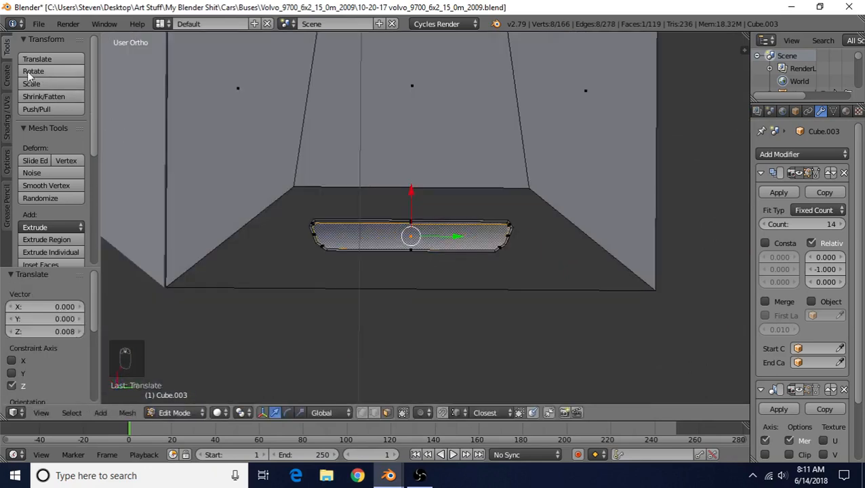
- Add a cube with radius 1 to the mesh and move it 5.986 along Y towards the panel
click(8, 74)
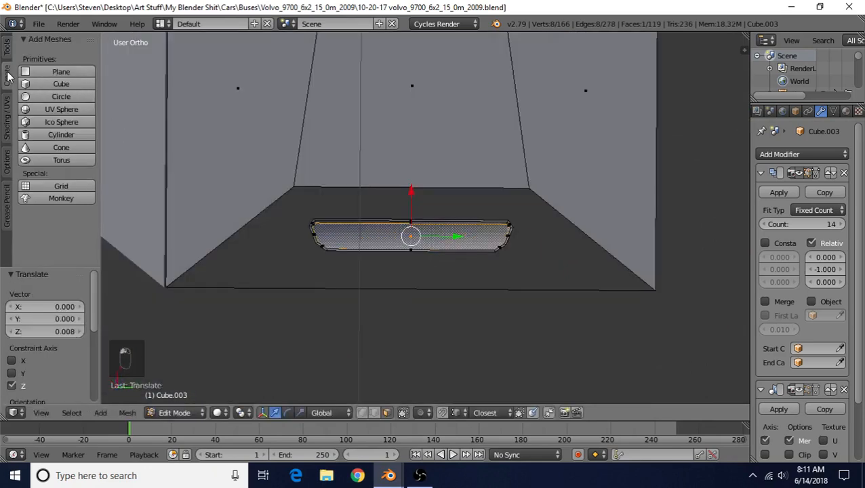
click(46, 81)
scroll(241, 228, down, 8)
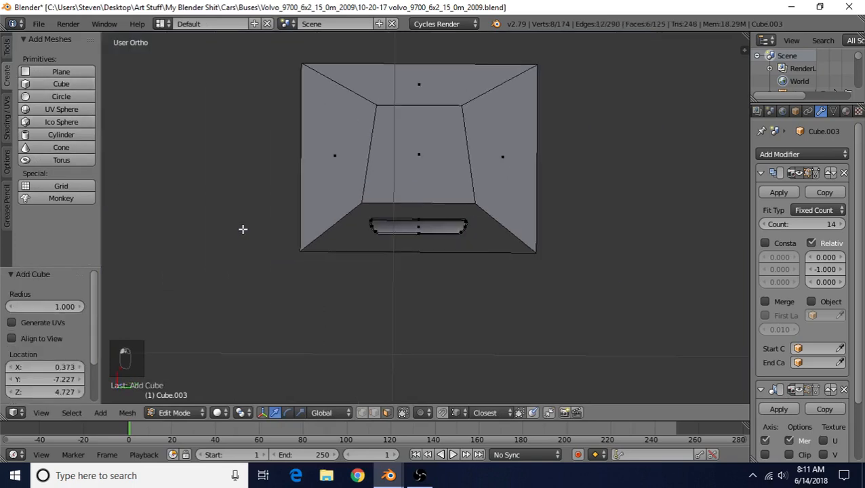
scroll(245, 246, down, 4)
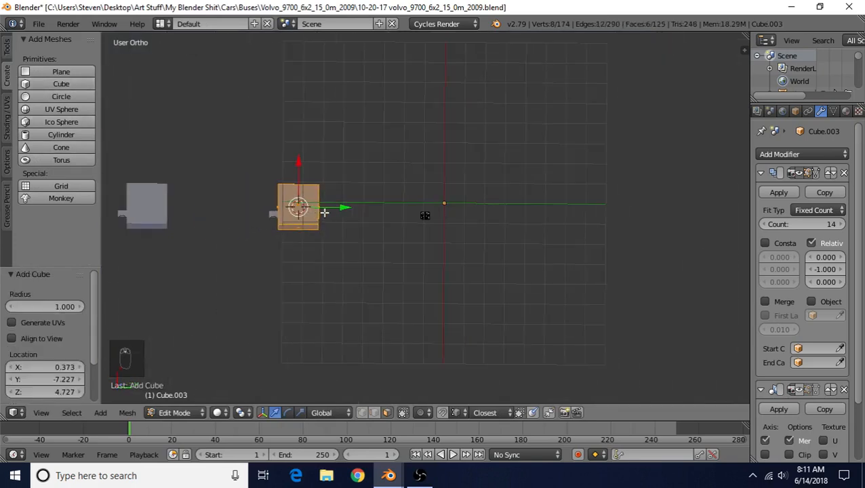
drag(334, 207, 452, 204)
key(Tab)
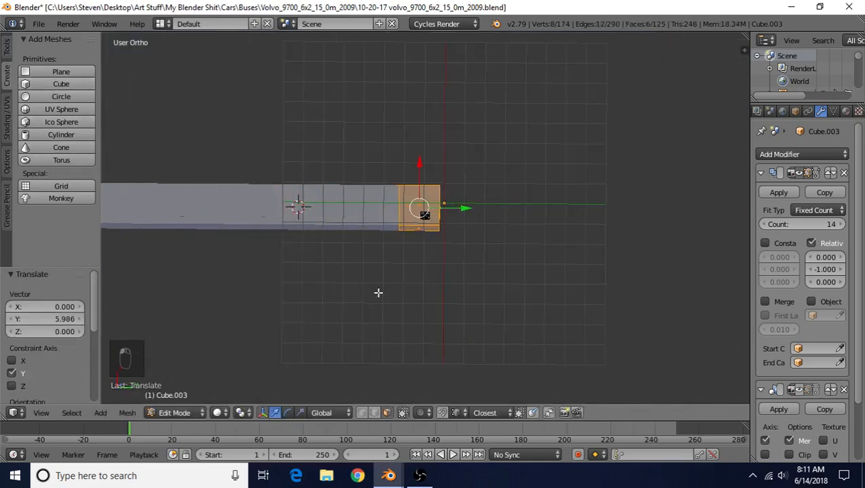
- Scale the cube to about 0.24, then move it 0.231 along Y and -0.392 along X
scroll(407, 271, up, 6)
key(s)
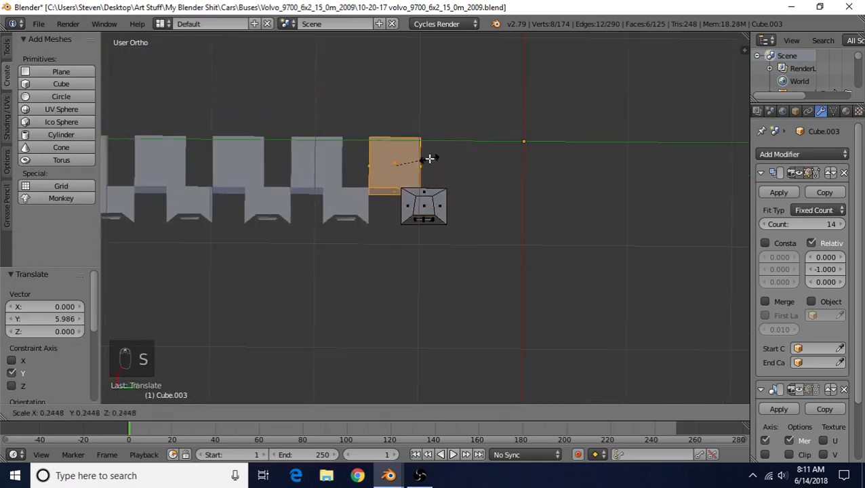
click(428, 157)
drag(415, 163, 439, 164)
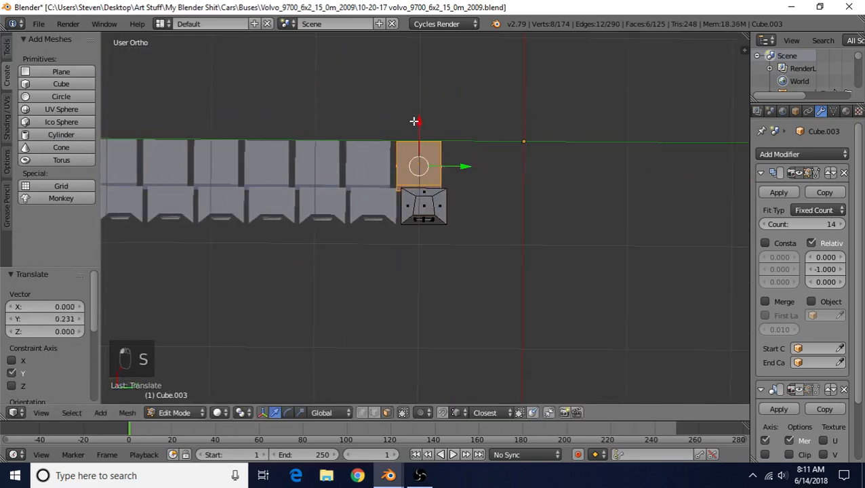
drag(414, 122, 425, 160)
- Shift the cube along Y towards the panel and lower it 3.2 along Z
middle_drag(407, 231, 388, 244)
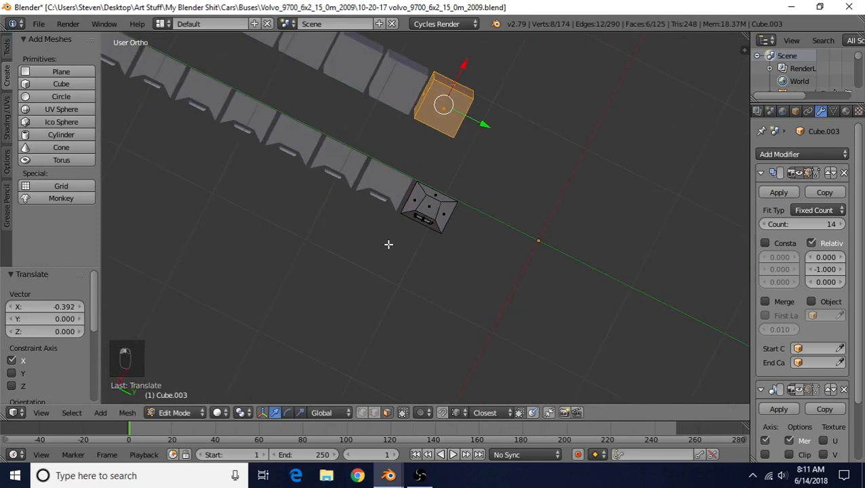
drag(479, 122, 498, 138)
scroll(452, 184, down, 2)
middle_drag(443, 206, 429, 129)
scroll(428, 122, down, 3)
drag(426, 104, 426, 175)
scroll(426, 203, up, 10)
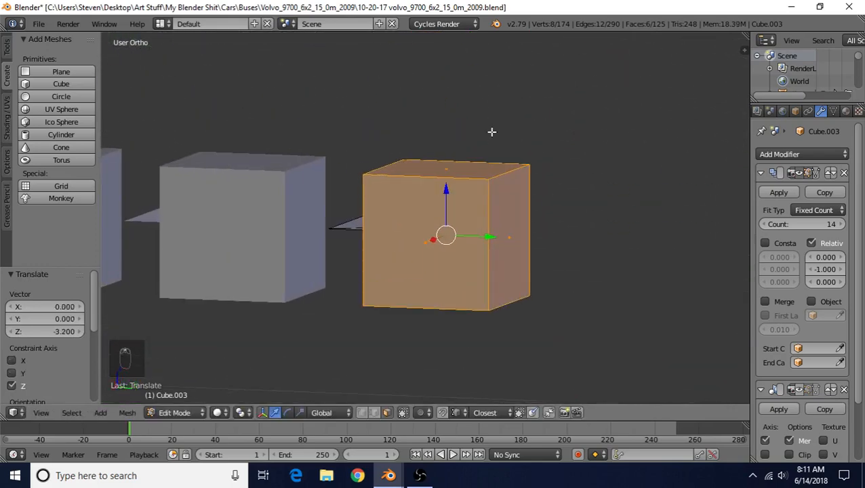
- Shrink the cube further and position it at the recessed strip, finishing with a move of -0.042 along Z
key(s)
click(446, 218)
middle_drag(446, 213, 482, 150)
drag(515, 173, 446, 174)
middle_drag(444, 178, 380, 271)
drag(263, 300, 401, 222)
drag(402, 219, 397, 220)
drag(426, 175, 429, 190)
key(KP_Decimal)
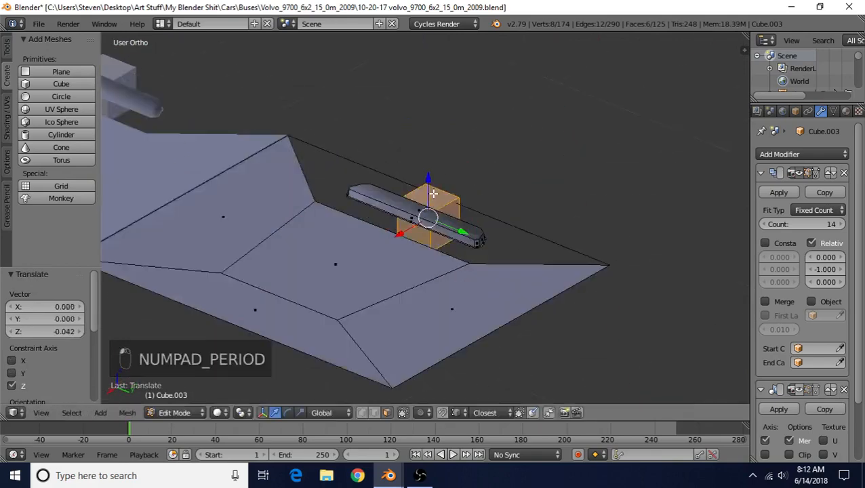
- Scale the cube to 0.347, shrink it once more, and move it 0.035 along X into the recess outline
middle_drag(433, 195, 473, 90)
key(s)
click(417, 194)
scroll(446, 130, up, 4)
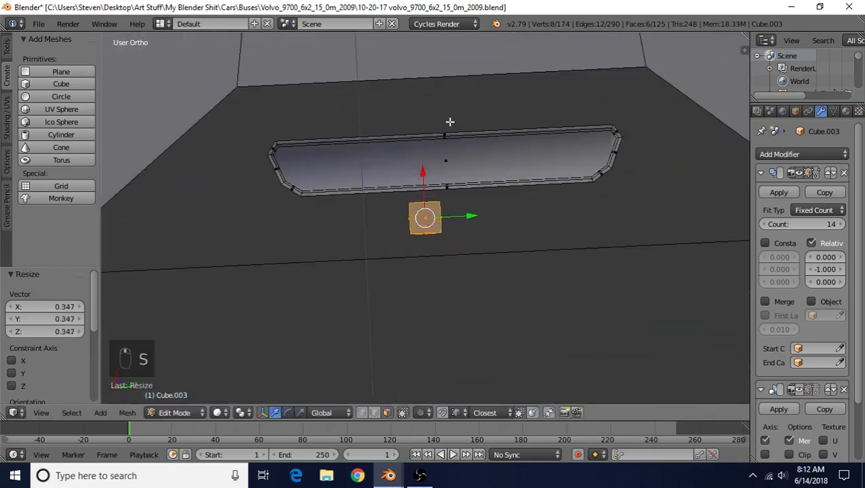
key(s)
click(428, 185)
drag(423, 182, 428, 113)
- Stretch the small cube into a bar by scaling it to 15.623 along the Y axis
key(s)
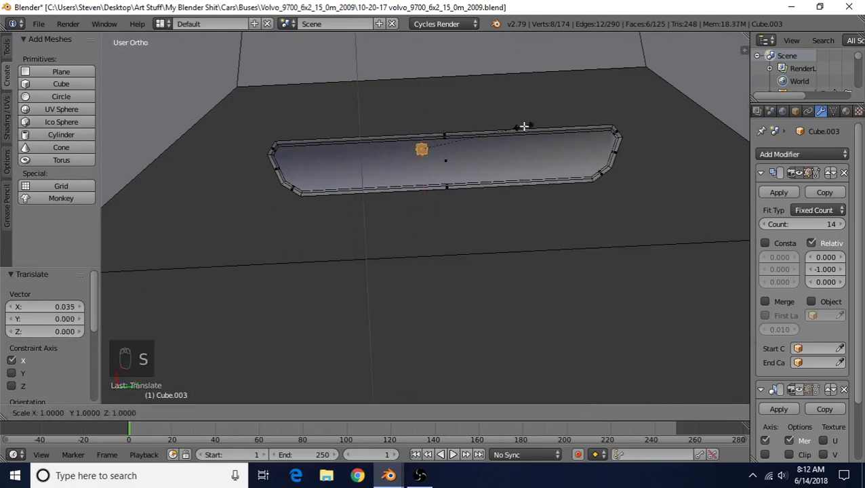
key(y)
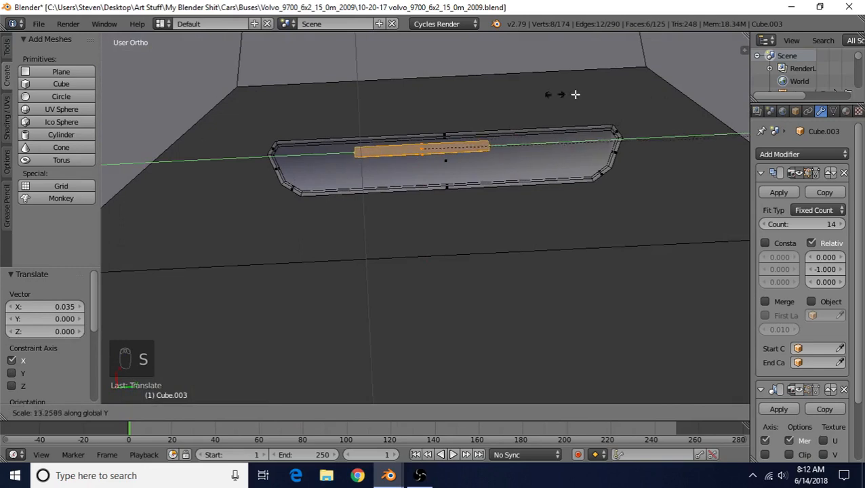
click(149, 122)
middle_drag(436, 163, 454, 129)
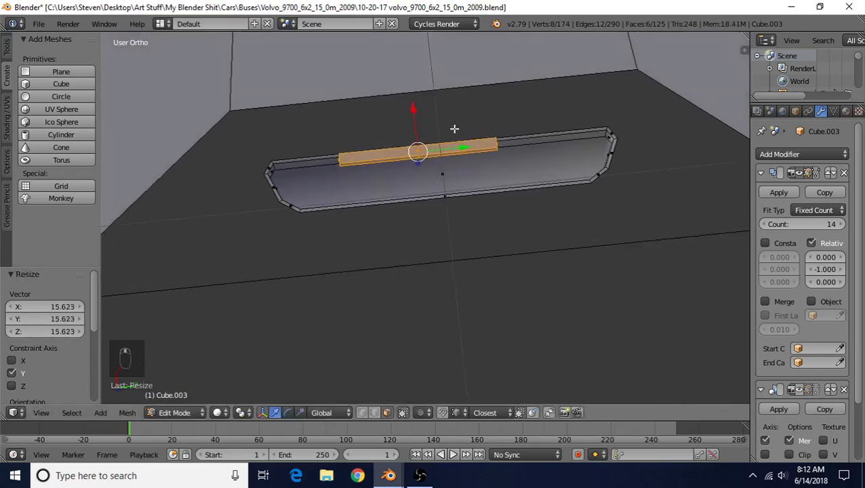
mouse_move(447, 212)
middle_down()
mouse_move(446, 187)
mouse_move(443, 204)
middle_up()
- Add a single centred loop cut across the recessed strip to mark its midpoint
key(ctrl+r)
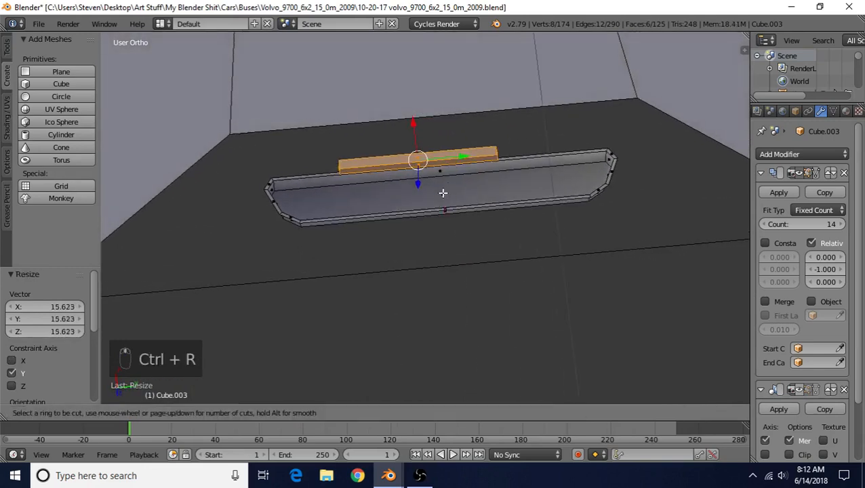
click(442, 175)
click(442, 174)
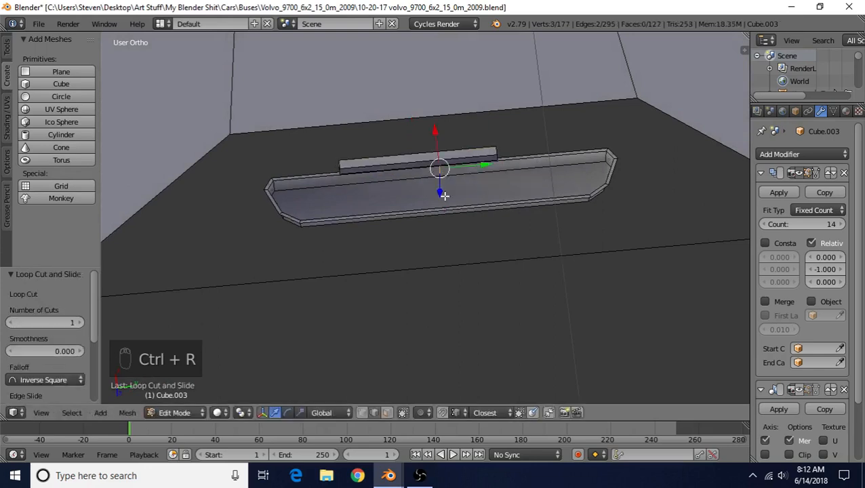
- Select the whole bar and move it 0.012 along Y to line up with the recess's centre edge
middle_drag(442, 194, 386, 234)
right_click(305, 229)
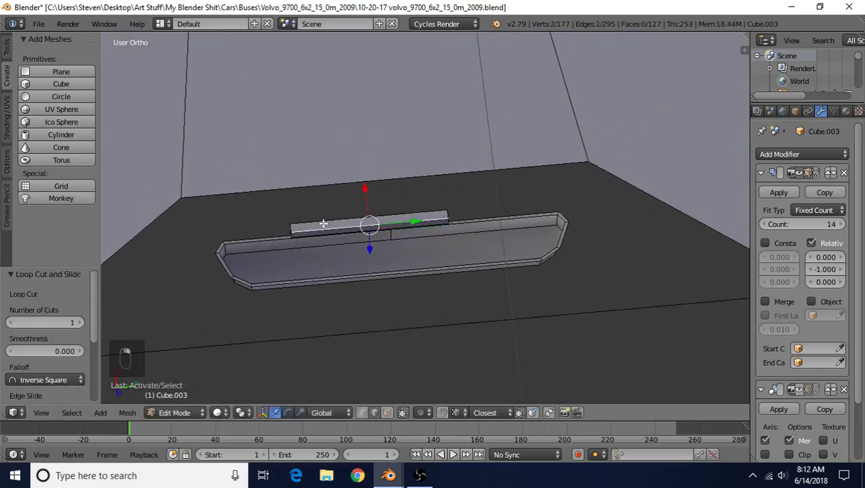
key(ctrl+l)
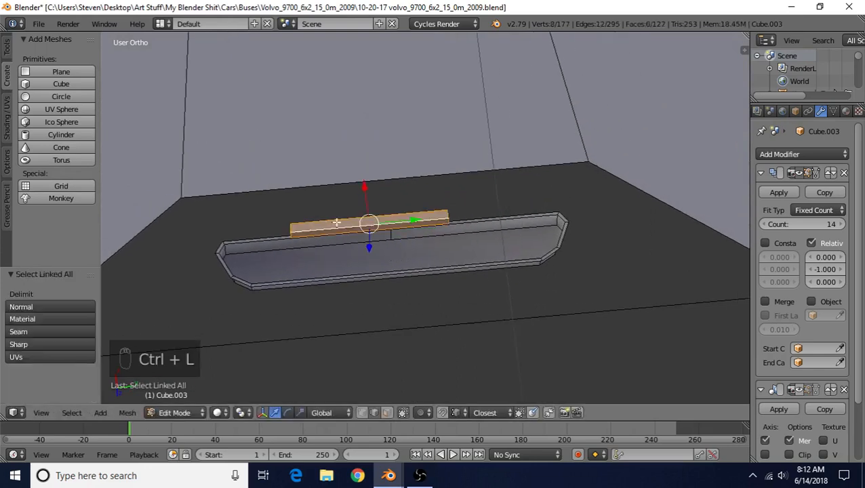
scroll(336, 222, up, 2)
key(period)
click(271, 369)
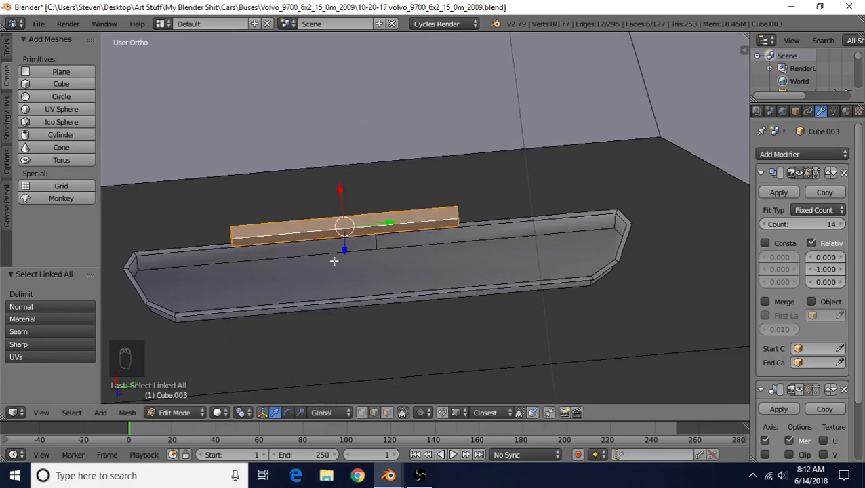
drag(379, 223, 377, 247)
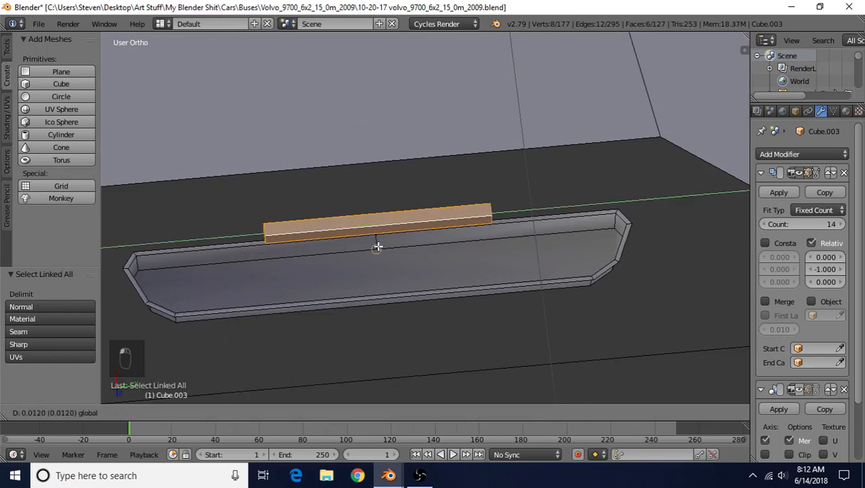
click(377, 247)
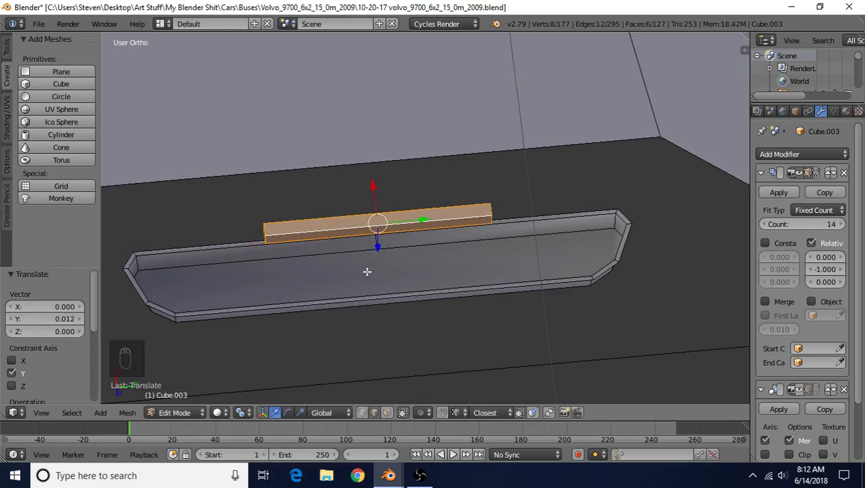
- Dissolve the centre edge loop in the recess
middle_drag(372, 236, 378, 217)
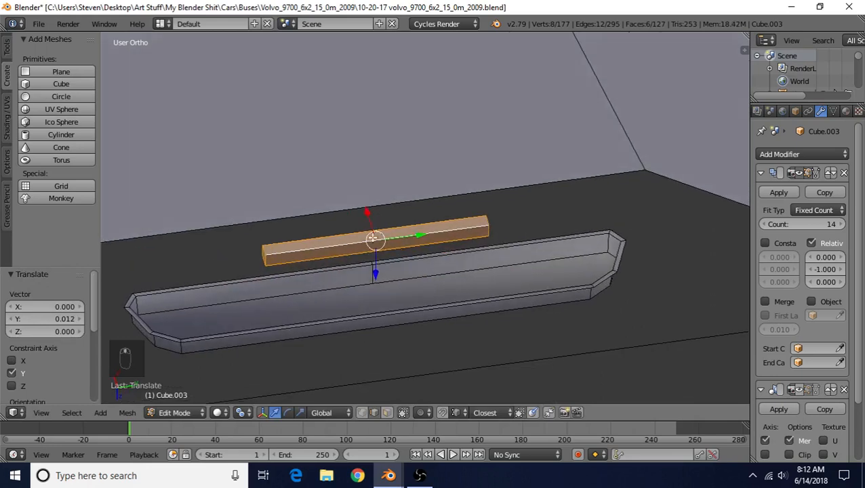
alt+right_click(373, 274)
key(Delete)
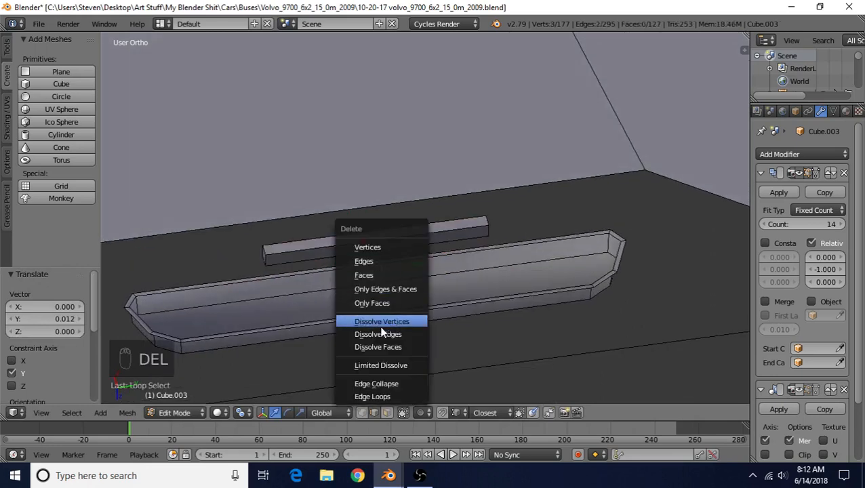
click(393, 333)
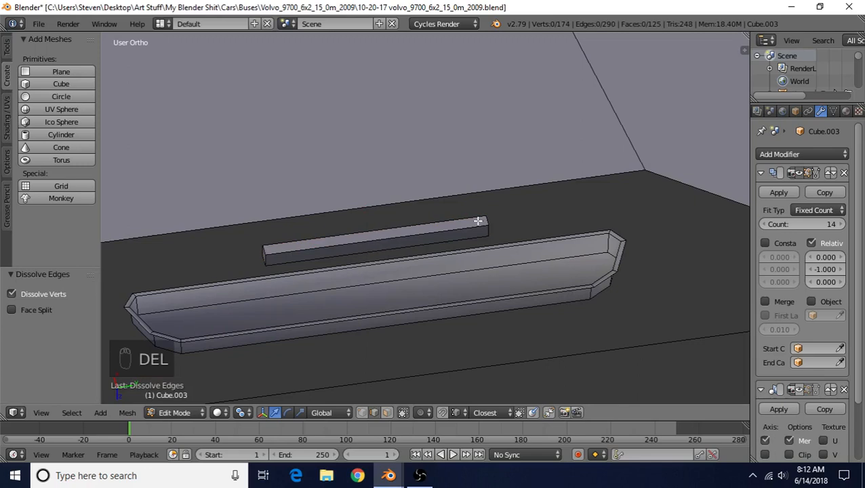
- Select the whole bar and scale it by about 2.18 along Y to span the recess's length
right_click(412, 243)
key(ctrl+l)
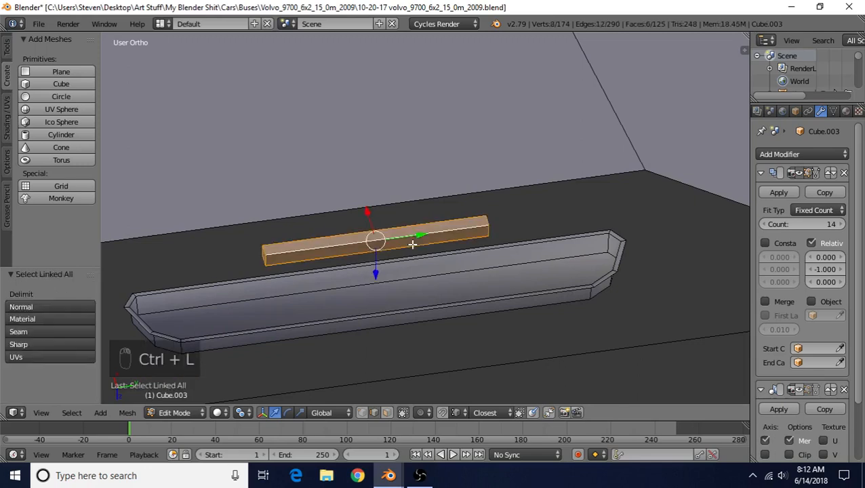
scroll(412, 244, down, 2)
key(s)
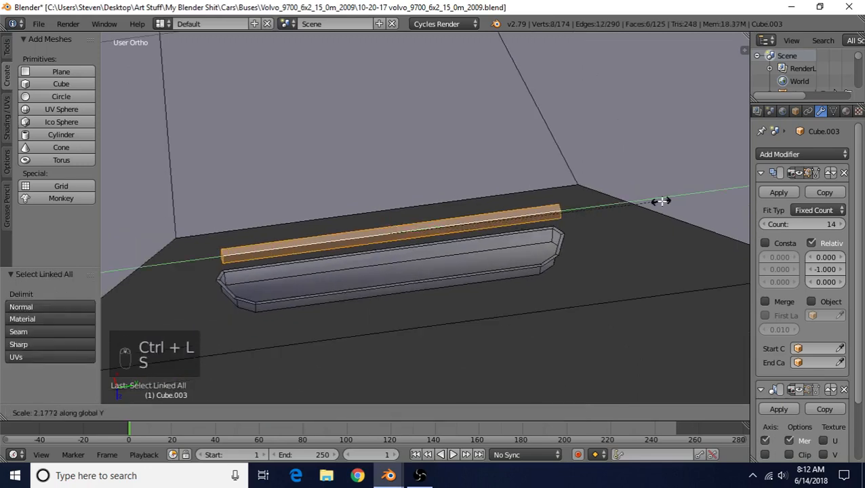
click(662, 198)
- Move the lengthened bar 0.019 along Z into the recess, finishing with a correction of -0.000747 along Z
middle_drag(485, 205, 398, 187)
drag(394, 276, 398, 315)
middle_drag(387, 276, 384, 299)
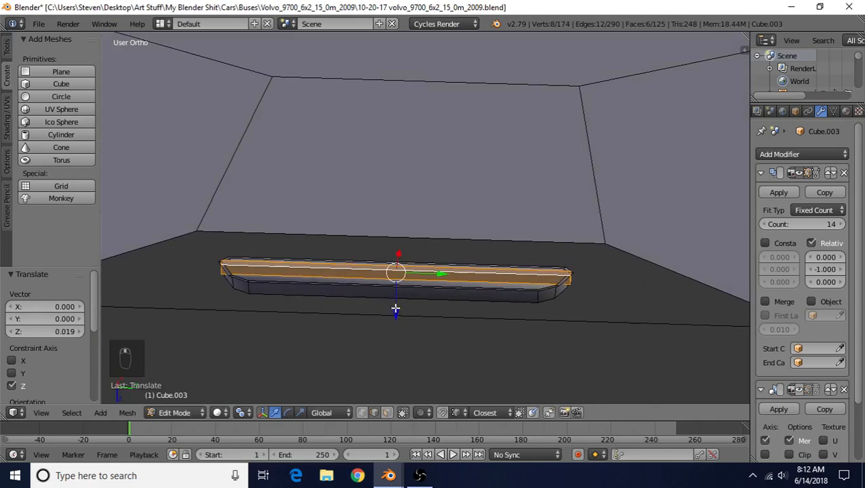
drag(396, 309, 400, 313)
mouse_move(400, 313)
middle_down()
mouse_move(368, 320)
mouse_move(412, 305)
middle_up()
drag(412, 305, 415, 303)
middle_drag(414, 303, 426, 176)
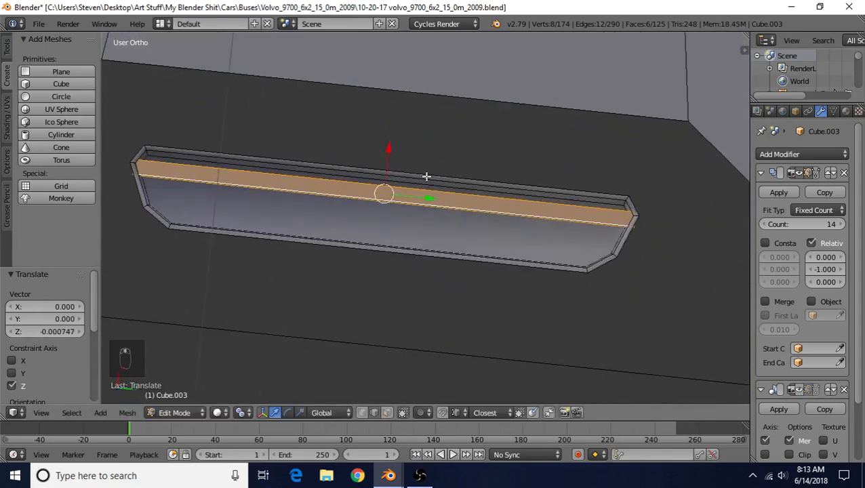
- Narrow the bar by scaling it to 0.321 along X, and move it 0.003 along X towards the recess's edge
key(s)
key(x)
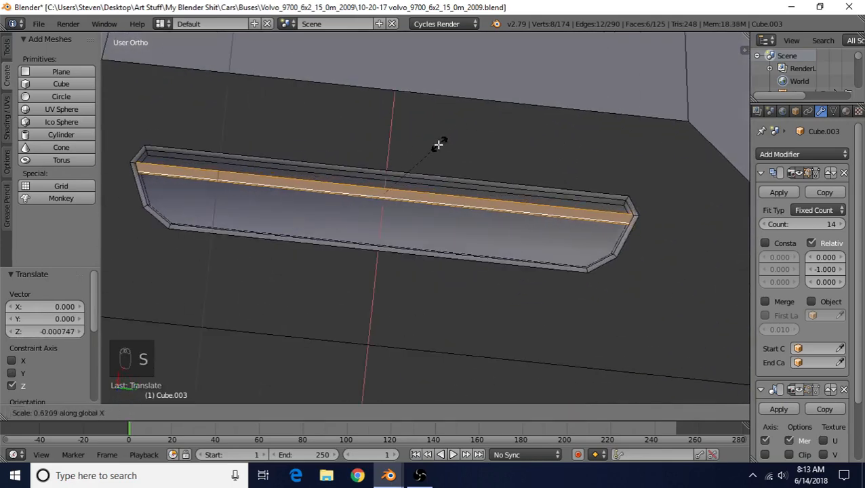
click(411, 167)
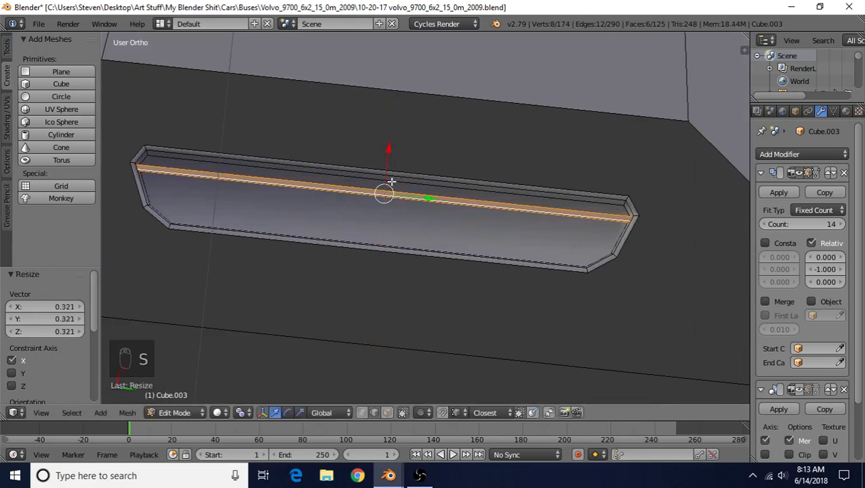
drag(392, 140, 393, 136)
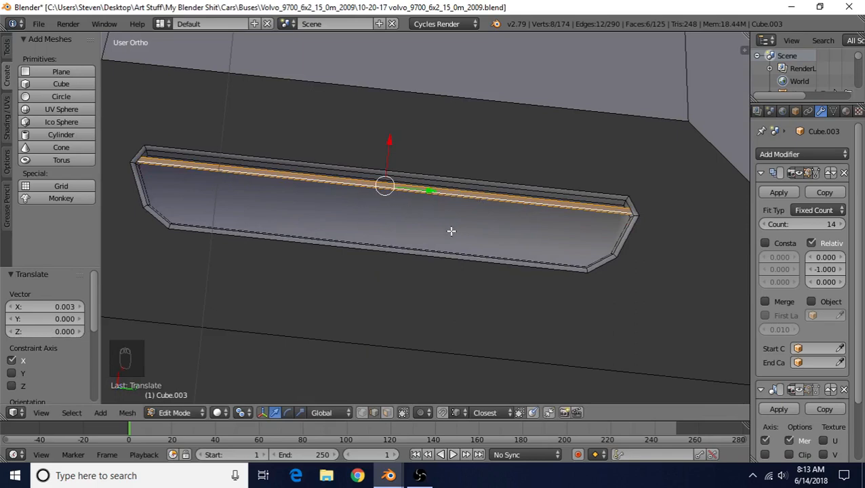
- Separate the selected bar into its own object and return to Object Mode
key(p)
click(411, 232)
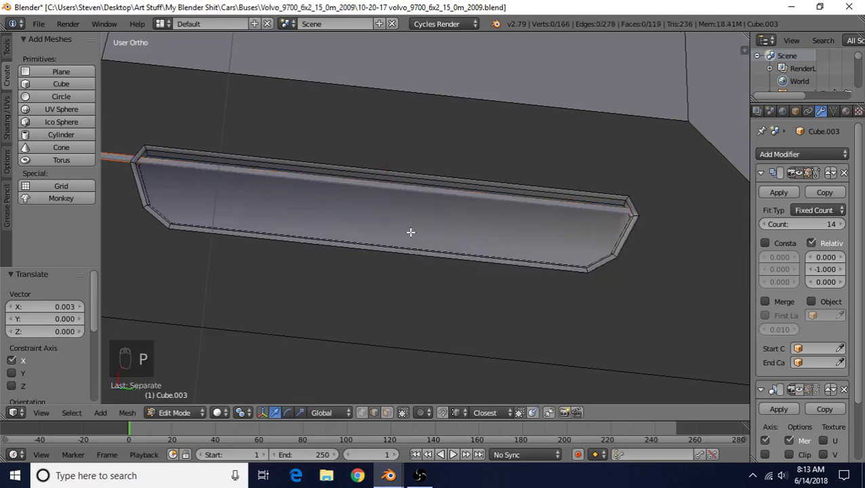
middle_drag(409, 235, 407, 234)
key(Tab)
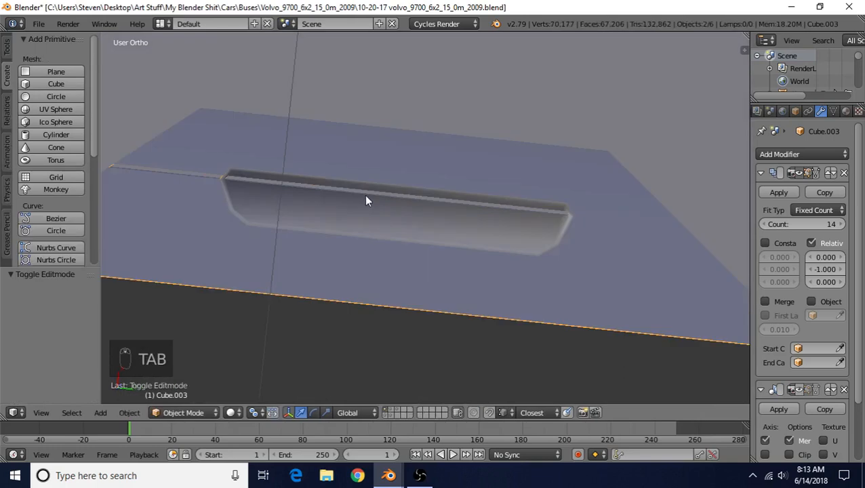
- Remove the Array and Mirror modifiers from the separated bar
right_click(364, 196)
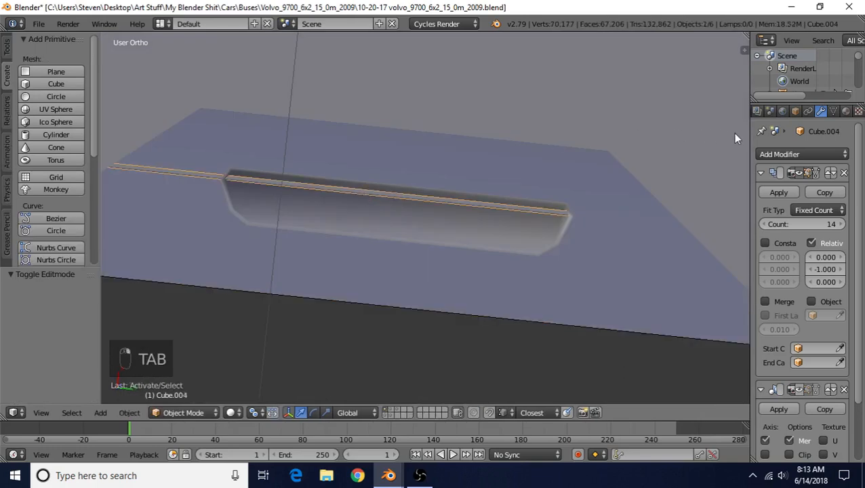
click(843, 173)
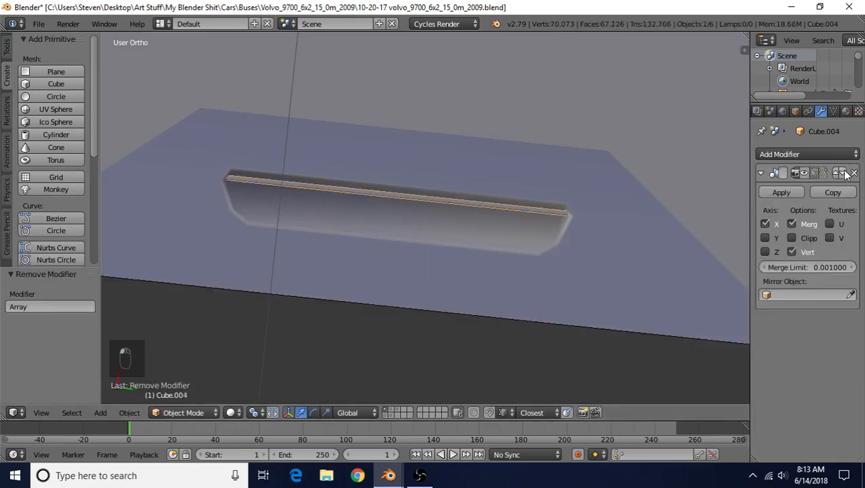
click(853, 172)
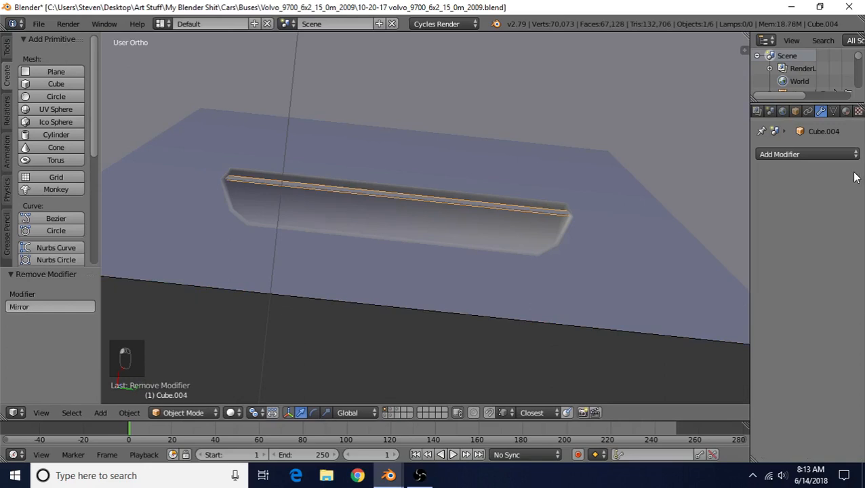
- Add an Array modifier to the bar with a count of 7 and a relative X offset of -1.960
click(778, 153)
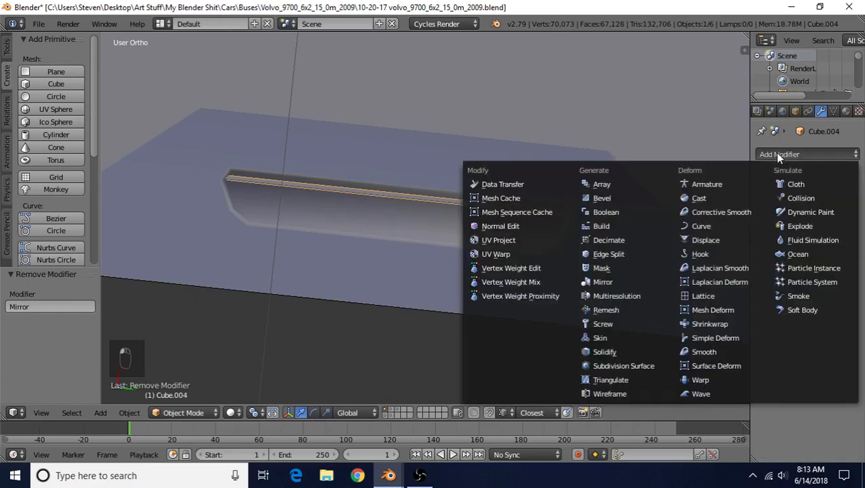
click(624, 185)
click(792, 225)
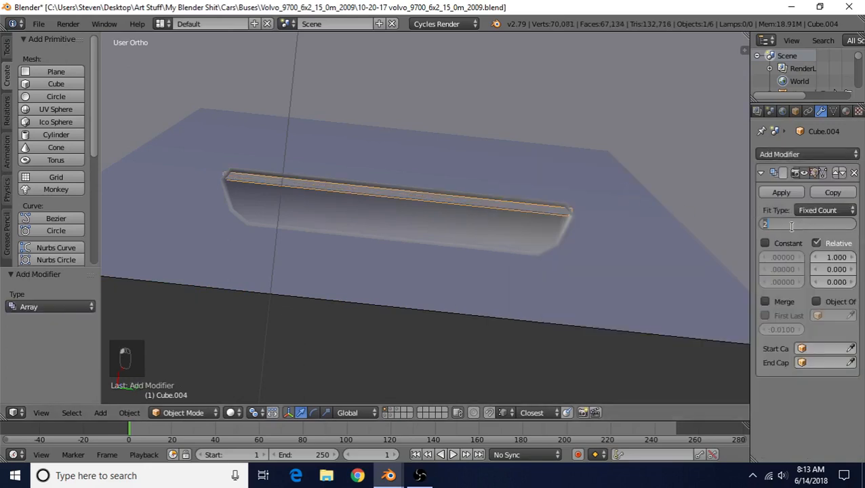
text(7)
key(Return)
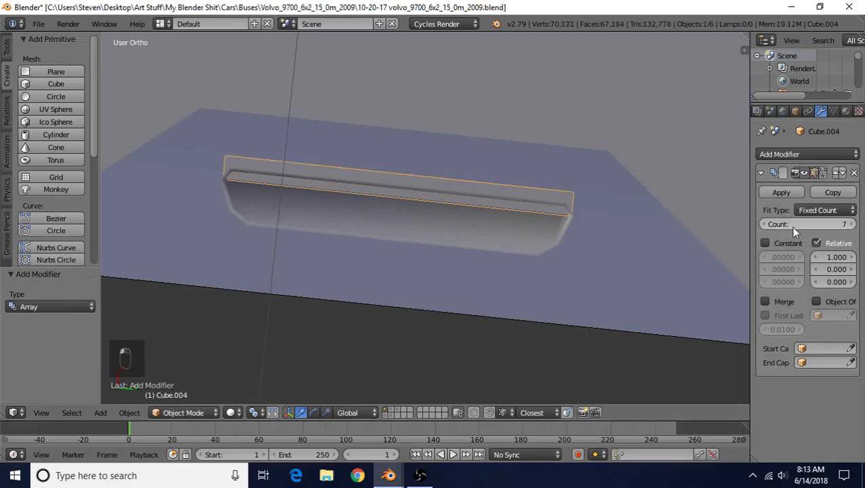
click(830, 256)
text(0.06)
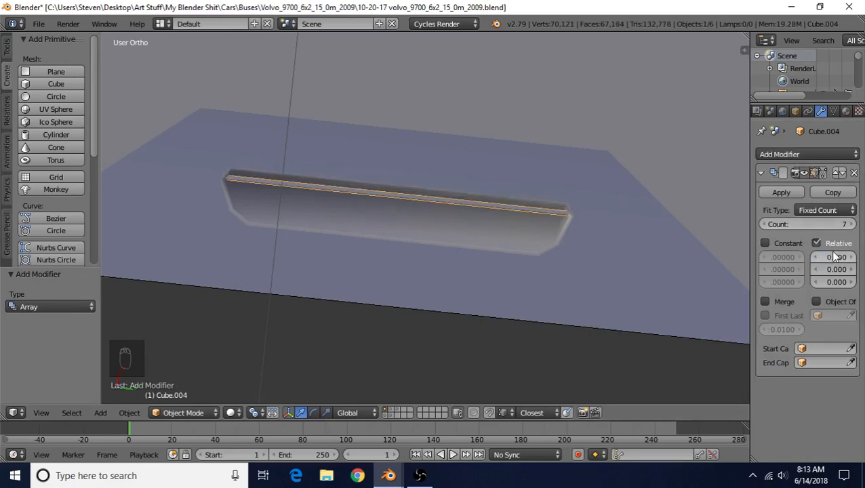
key(Return)
drag(833, 256, 752, 257)
- Move the bar's mesh 0.000546 along X and set the array's relative X offset to -2.010
scroll(512, 206, up, 3)
key(Tab)
key(a)
key(a)
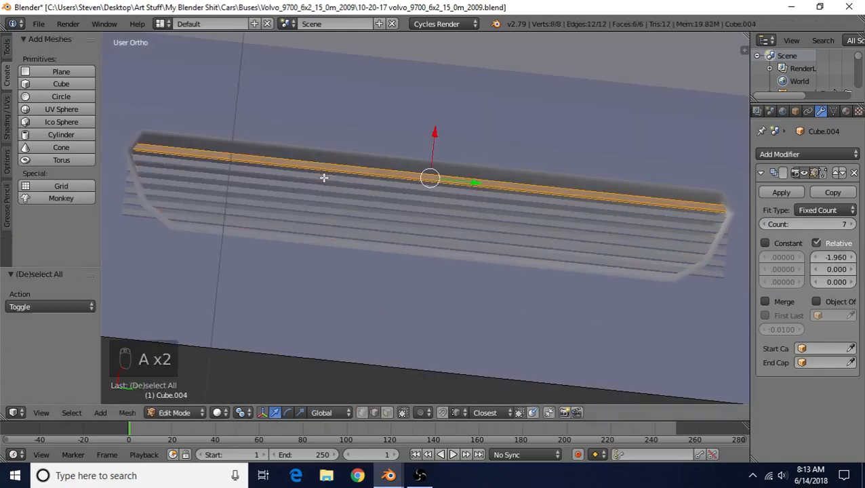
drag(435, 133, 438, 127)
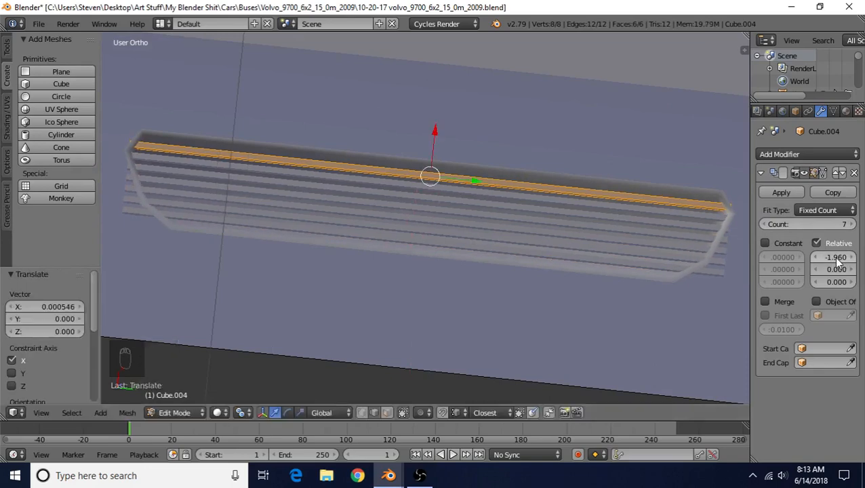
drag(838, 262, 823, 261)
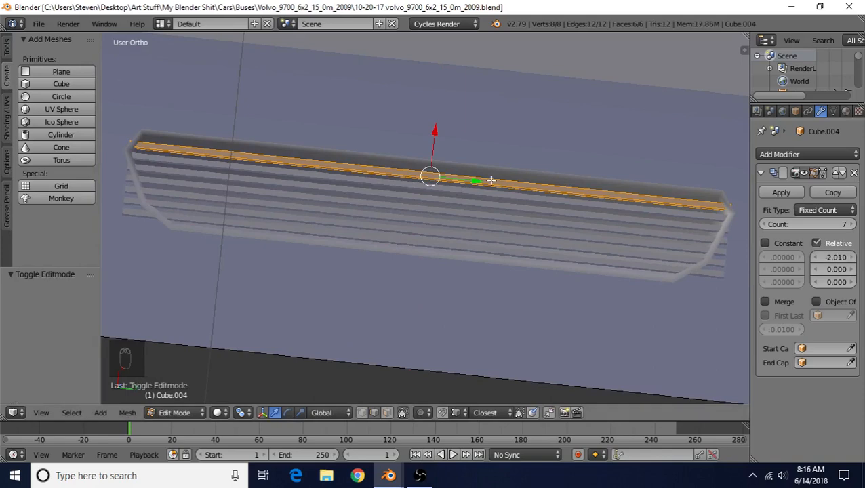
- Apply the Array modifier to the slats in Object Mode
key(Tab)
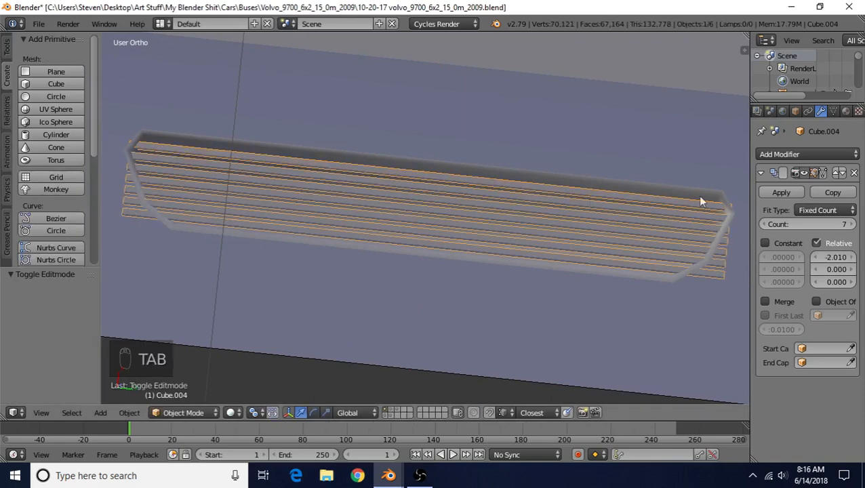
click(776, 193)
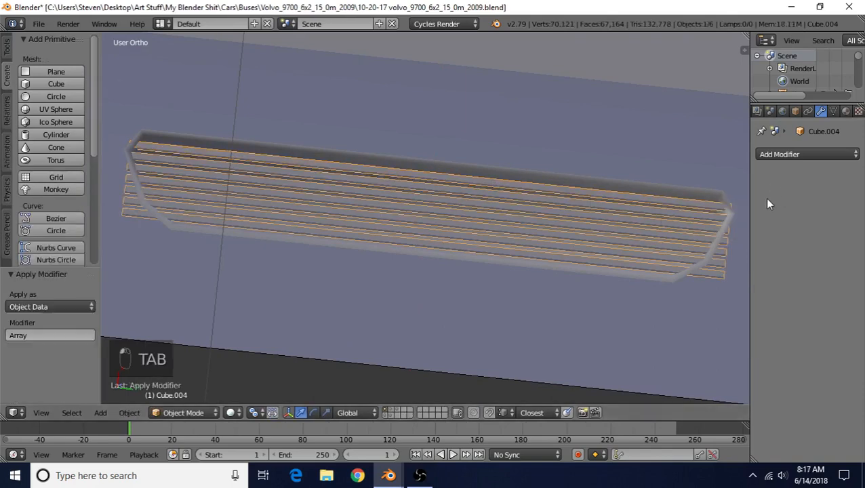
scroll(473, 244, down, 3)
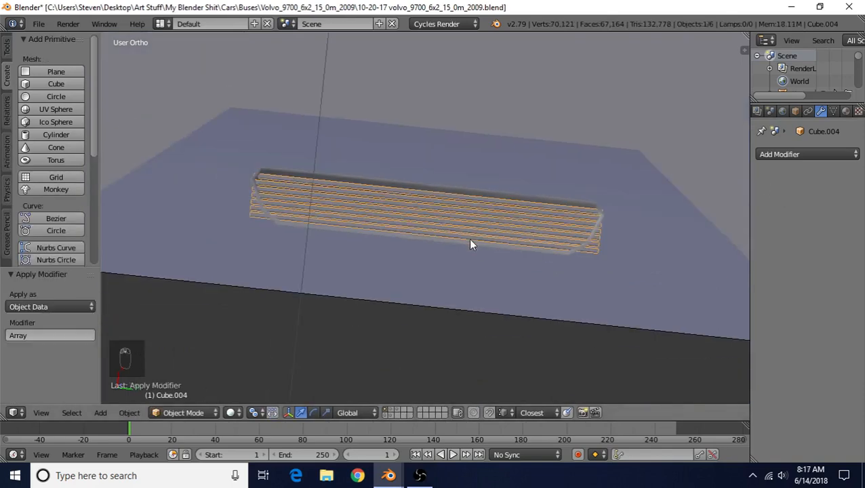
- Join the slats into the overhead compartment object and open the combined mesh for editing
shift+right_click(409, 97)
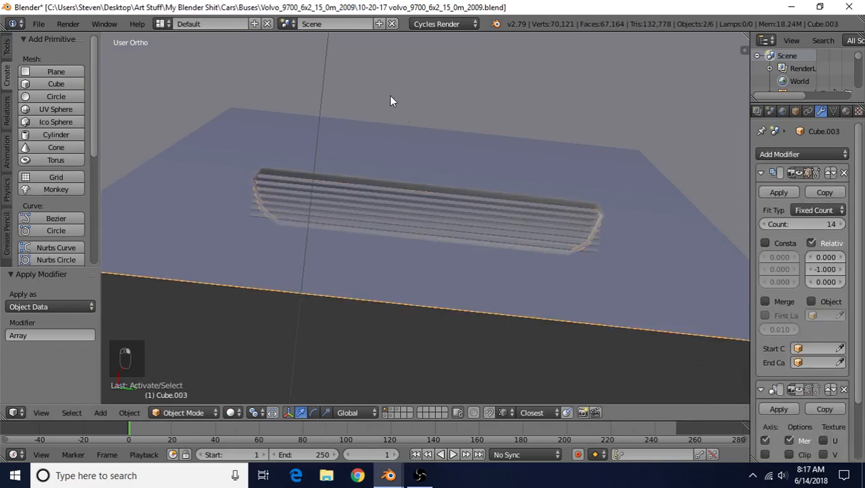
key(ctrl+j)
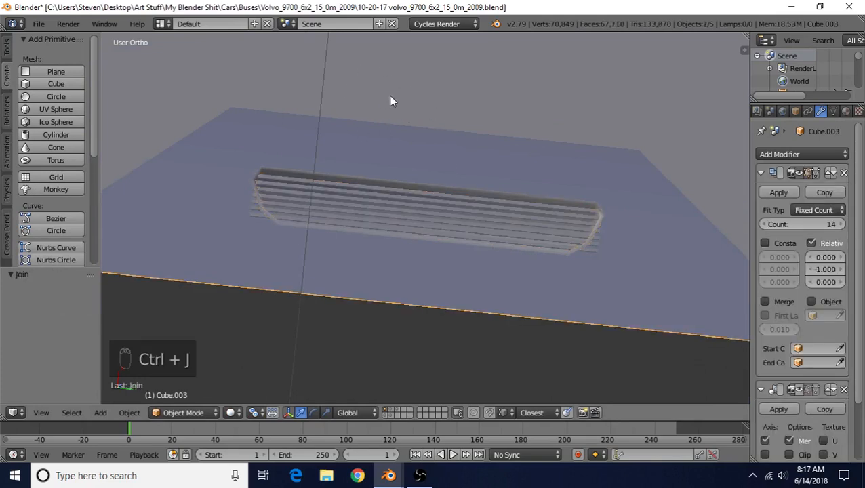
key(Tab)
scroll(350, 262, down, 2)
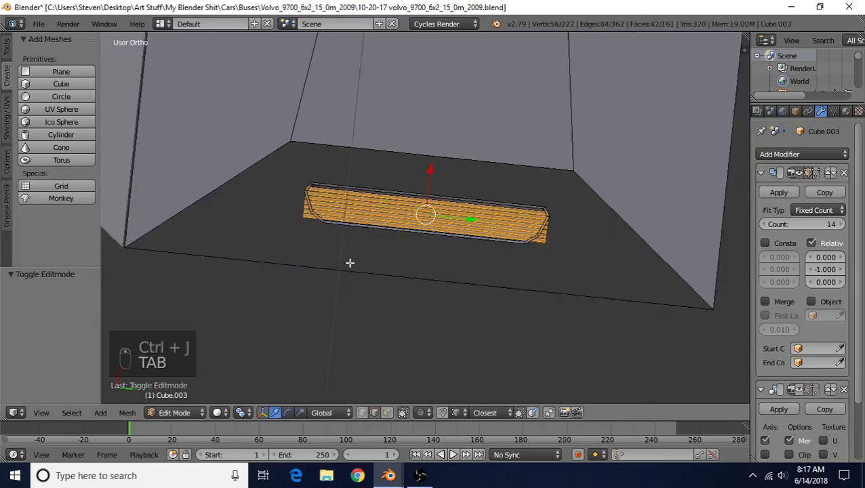
- Delete the four corner edges that connect the inner rectangular face to the outer frame of the recessed box
shift+scroll(359, 237, up, 5)
right_click(221, 228)
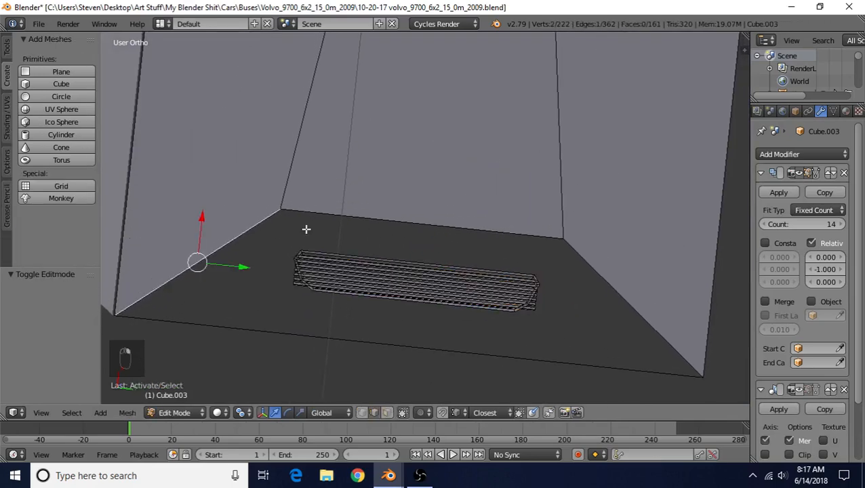
shift+right_click(608, 267)
scroll(459, 191, down, 3)
shift+scroll(483, 200, up, 5)
shift+right_click(523, 134)
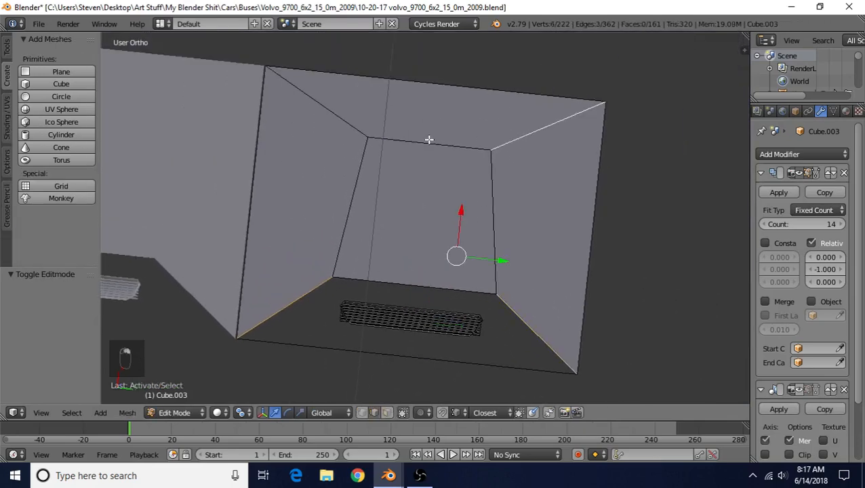
shift+right_click(349, 130)
key(Delete)
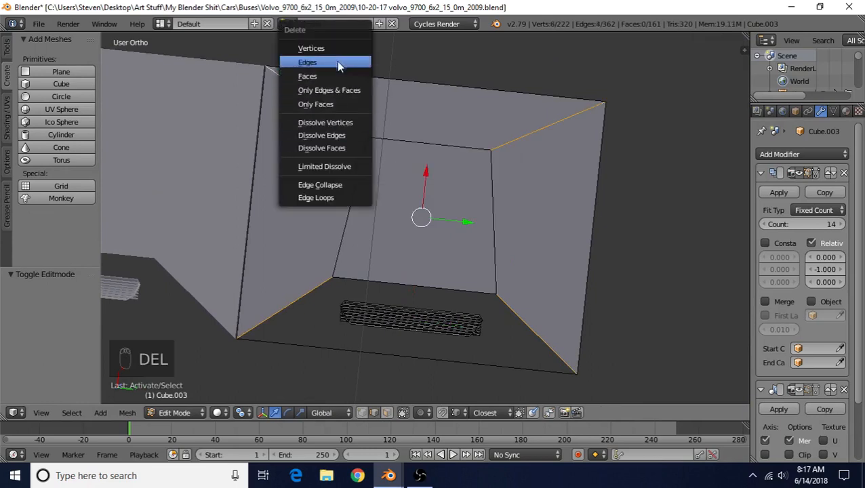
click(338, 62)
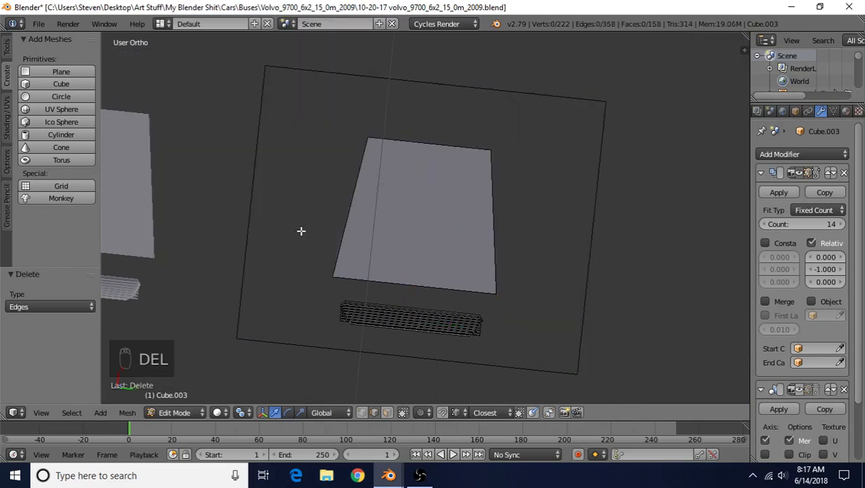
- Round the inner face's four corners with a vertex bevel of about 0.024 and 3 segments
right_click(336, 274)
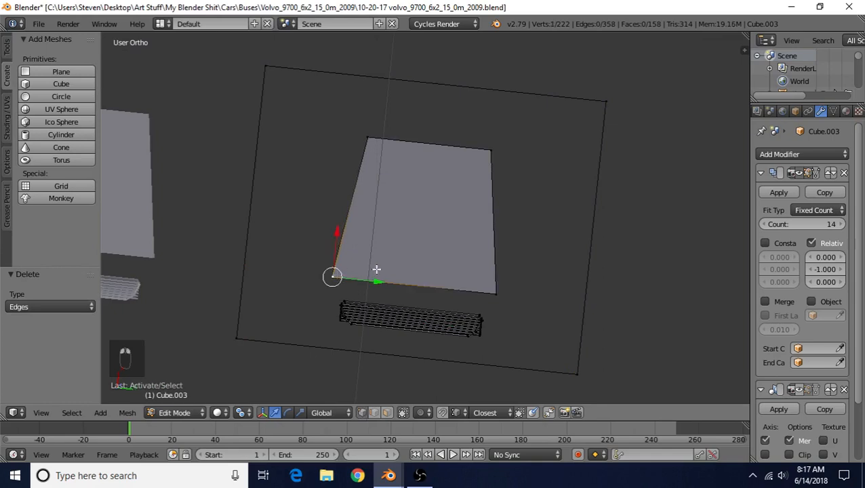
right_click(478, 286)
shift+right_click(462, 152)
key(f)
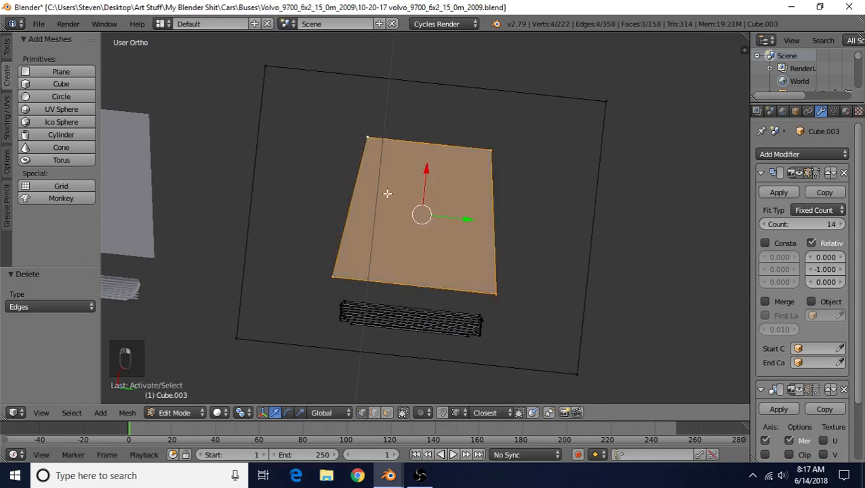
scroll(412, 281, up, 2)
key(ctrl+shift+b)
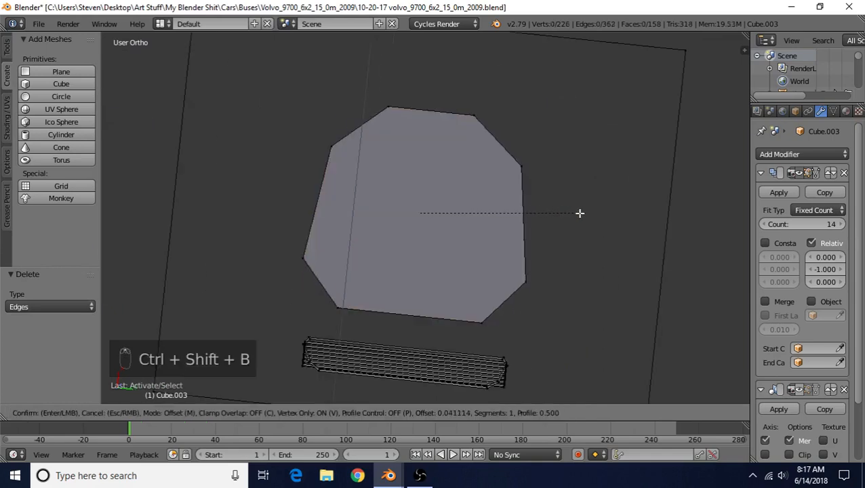
scroll(579, 212, up, 2)
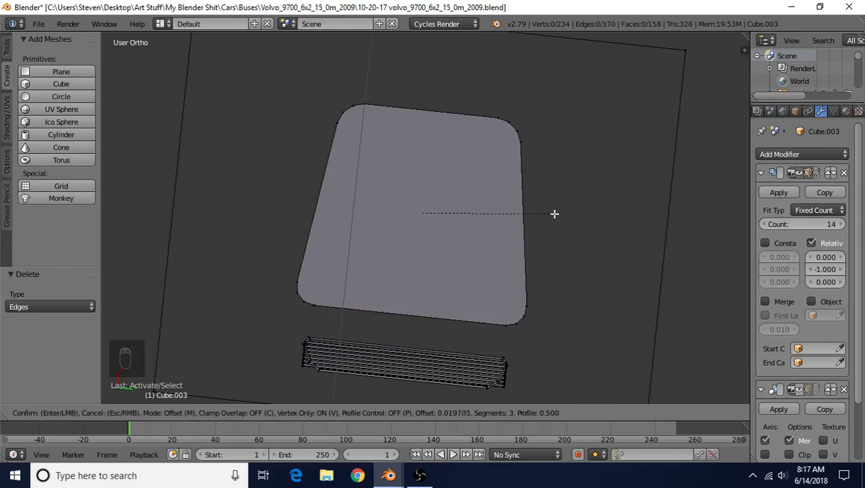
click(536, 212)
- Inset the rounded panel face twice, by about 0.0029 and about 0.0026
right_click(419, 212)
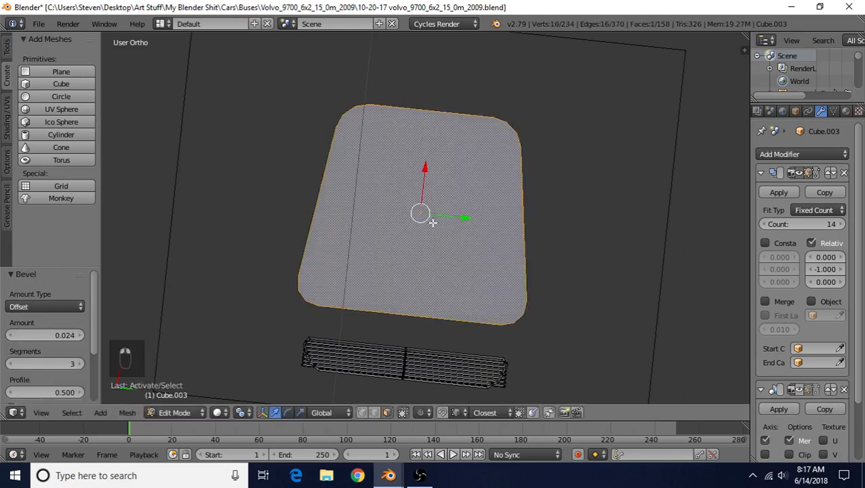
scroll(463, 234, up, 1)
key(i)
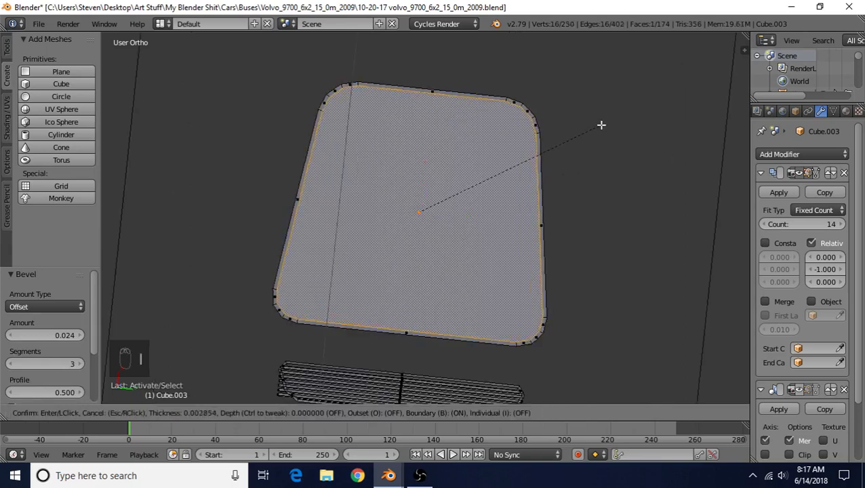
click(601, 125)
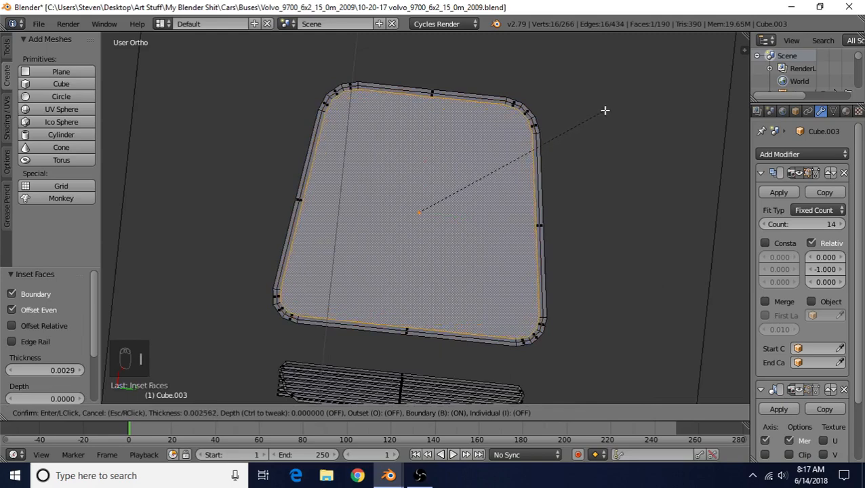
click(585, 110)
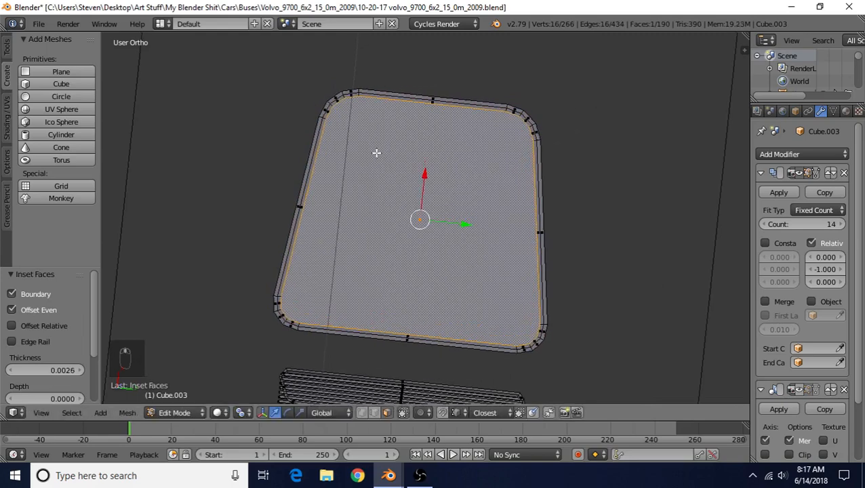
- Split off and hide the central panel face, and delete the innermost vertex loop of the remaining border
key(y)
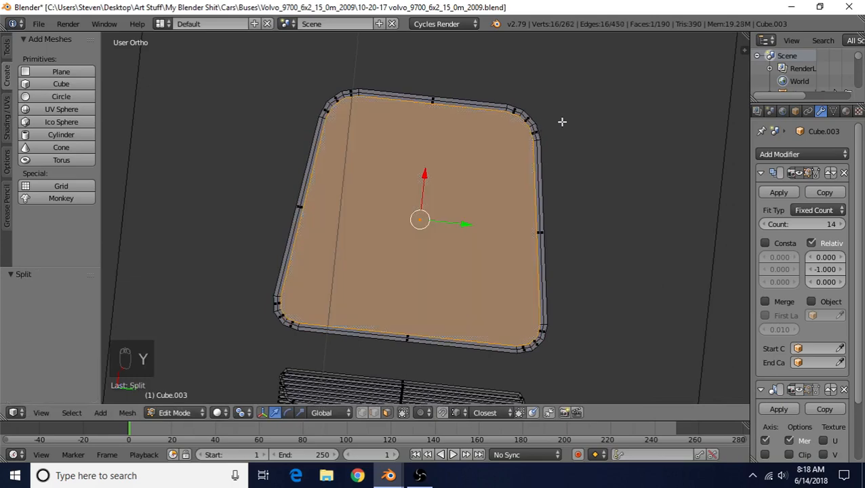
middle_drag(461, 197, 440, 221)
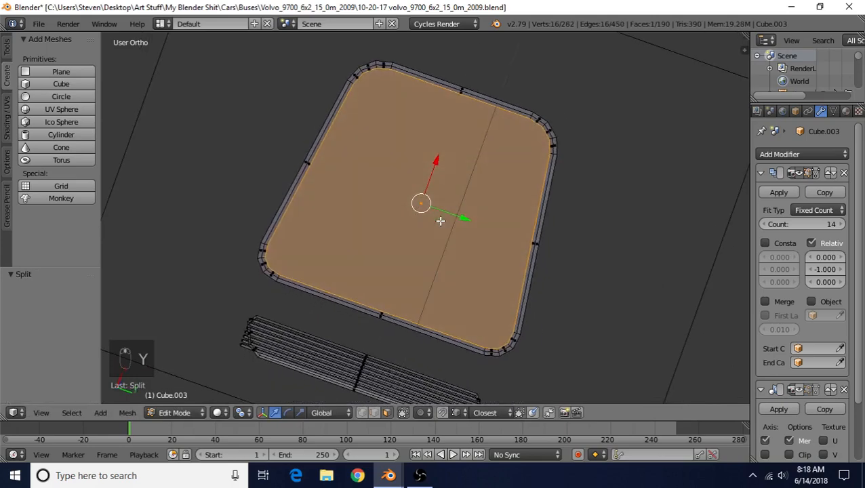
key(h)
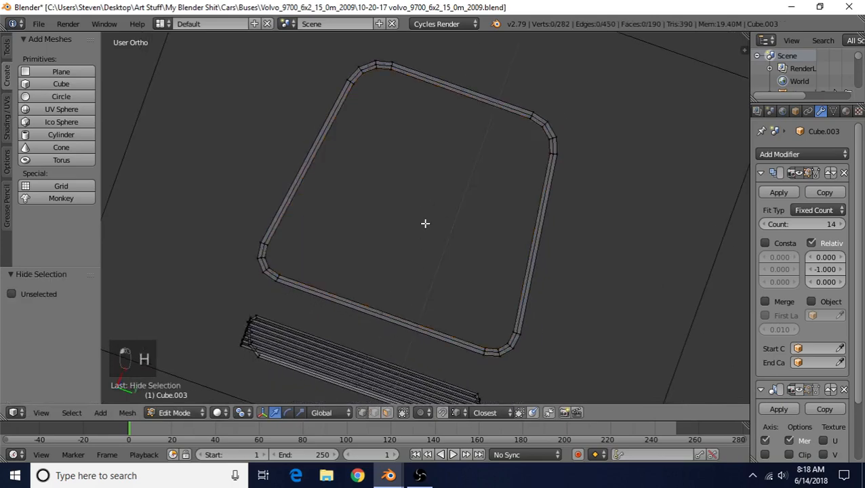
alt+right_click(405, 84)
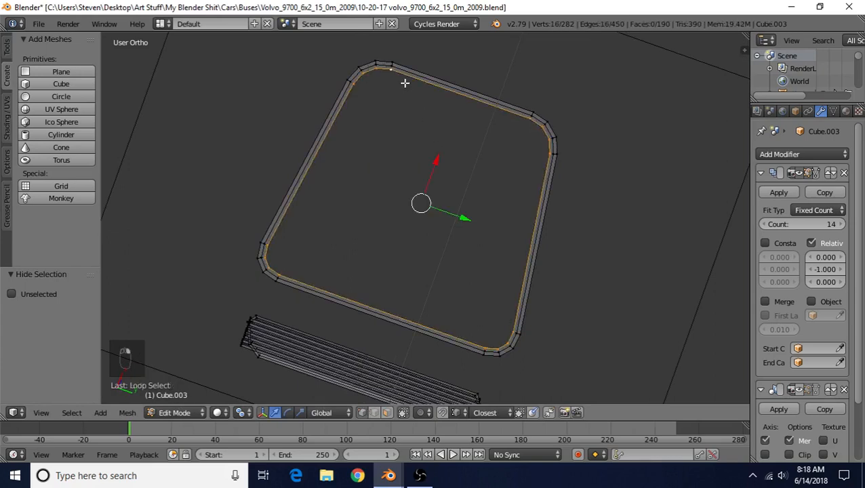
key(Delete)
click(390, 77)
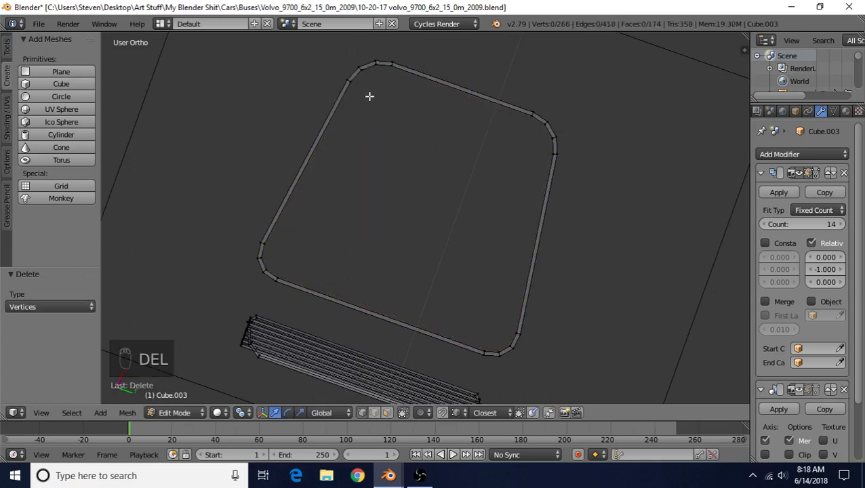
- Fill the border's inner edge loop with a face and inset it by about 0.013
alt+right_click(402, 77)
key(f)
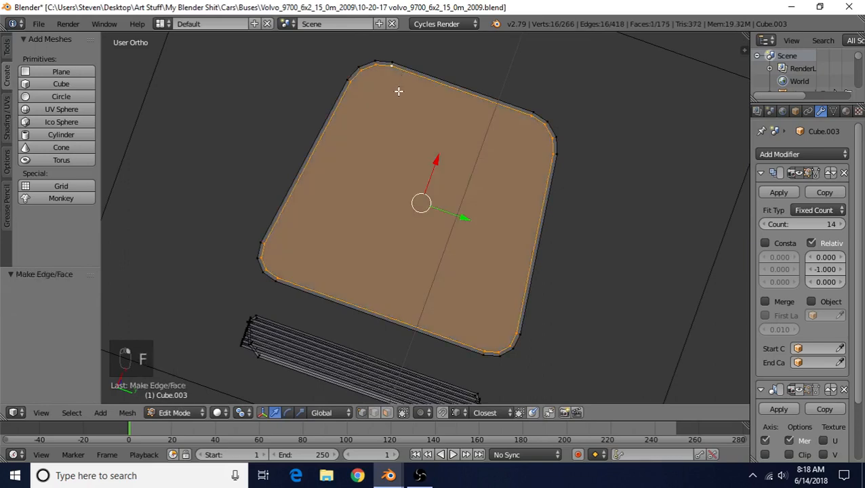
key(i)
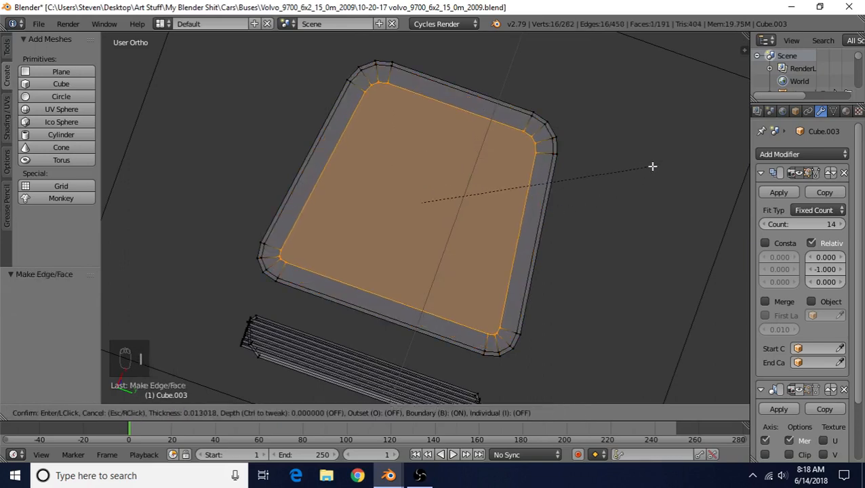
click(652, 166)
- Raise the inset face slightly along Z and reveal all hidden geometry
scroll(383, 229, down, 3)
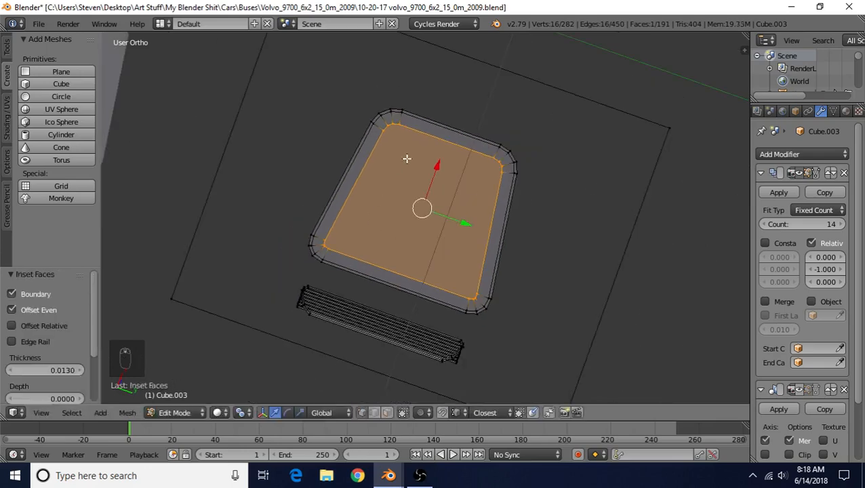
middle_drag(406, 176, 391, 238)
middle_drag(414, 139, 433, 142)
drag(421, 131, 420, 126)
key(alt+h)
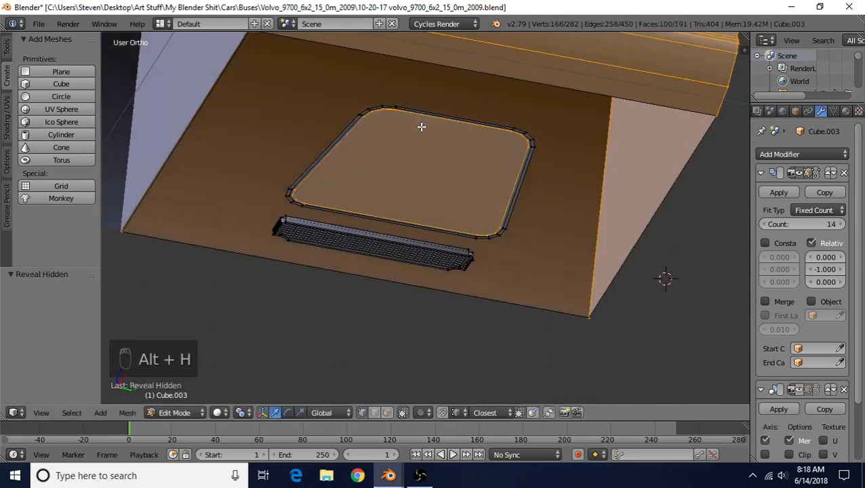
middle_drag(416, 158, 416, 84)
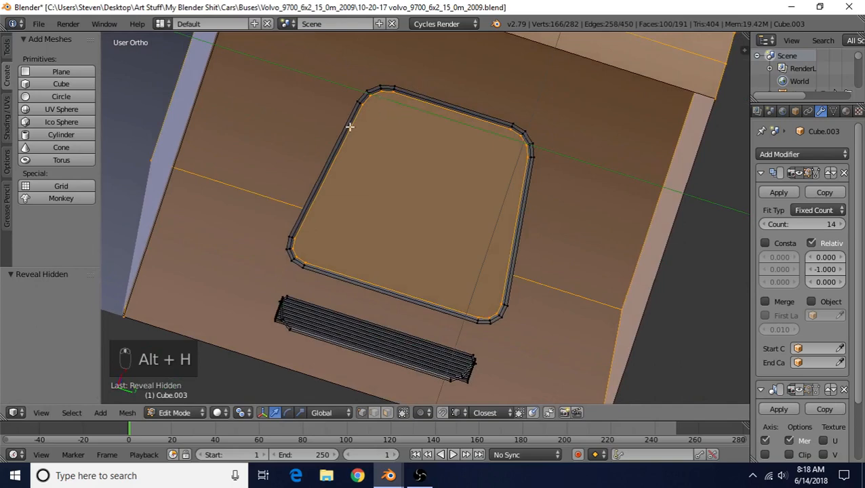
- Inset the separated rounded panel face by about 0.0057 and move it about -0.004 along Z
click(386, 412)
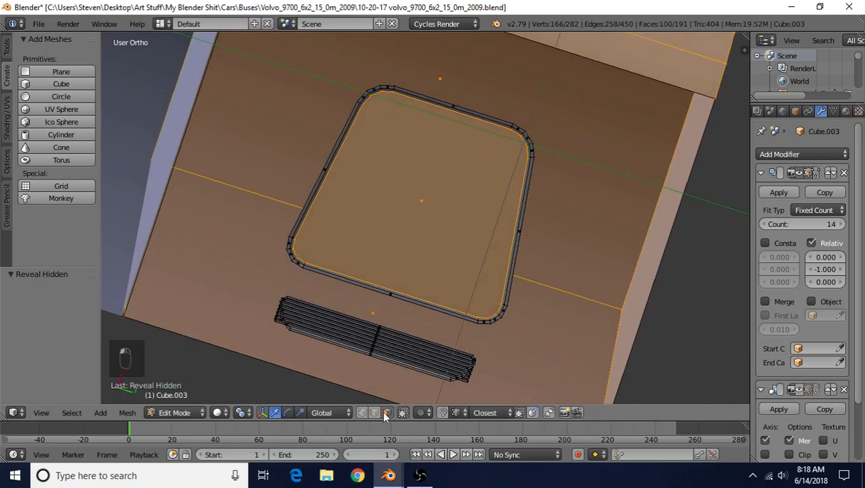
right_click(414, 196)
middle_drag(476, 172, 453, 145)
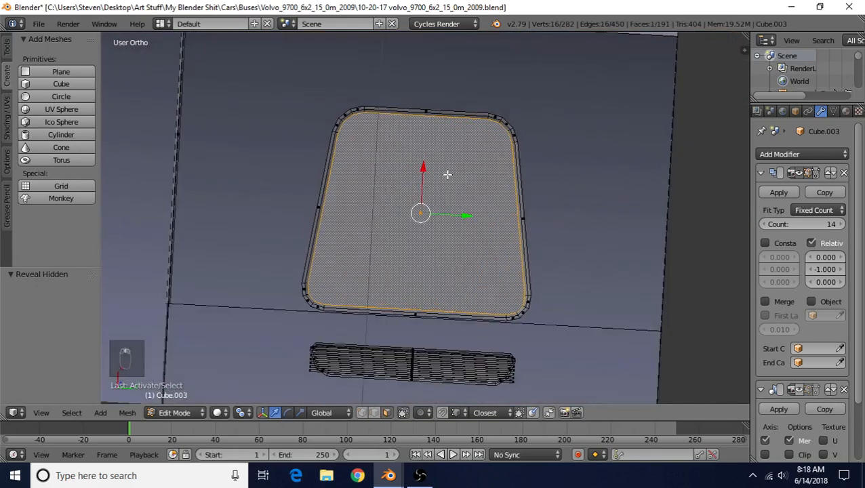
key(i)
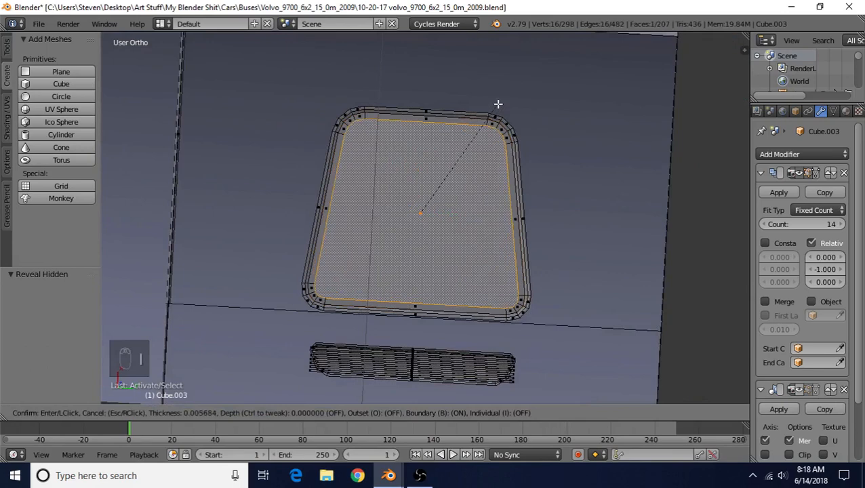
click(496, 107)
middle_drag(445, 178, 432, 292)
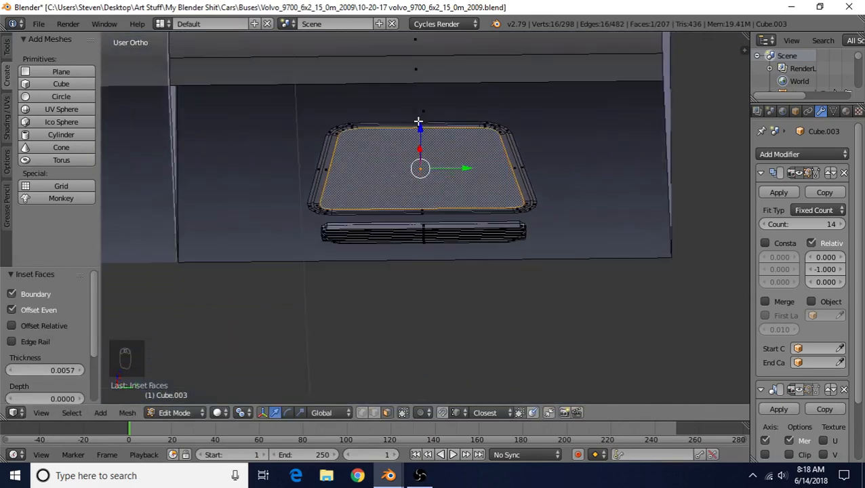
drag(418, 128, 417, 131)
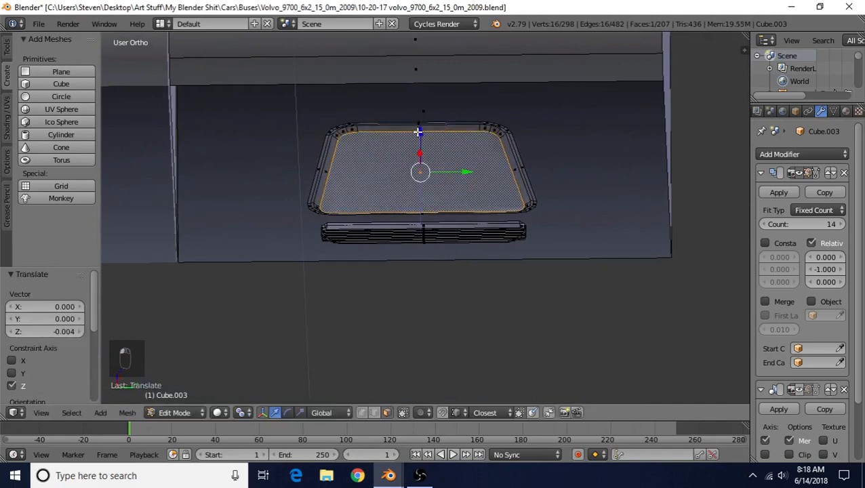
mouse_move(417, 130)
middle_down()
mouse_move(427, 165)
mouse_move(426, 107)
mouse_move(417, 141)
middle_up()
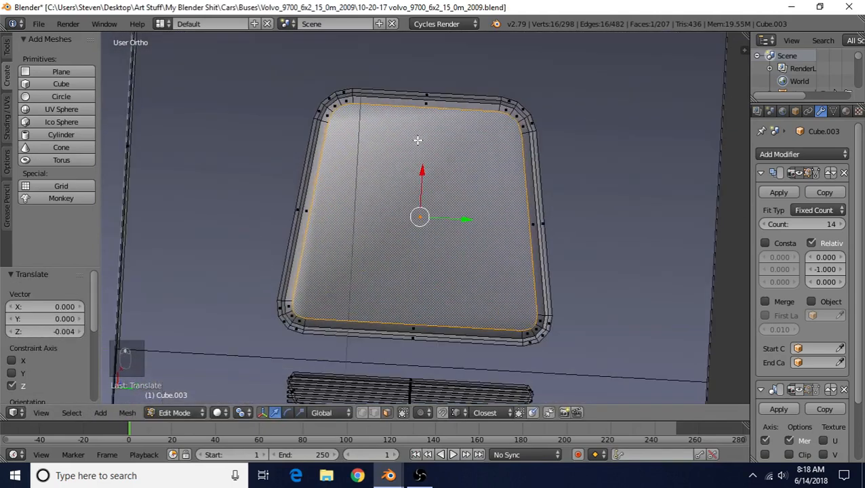
- Inset the lowered panel face once more and snap the 3D cursor to the selected face
scroll(418, 140, up, 2)
key(i)
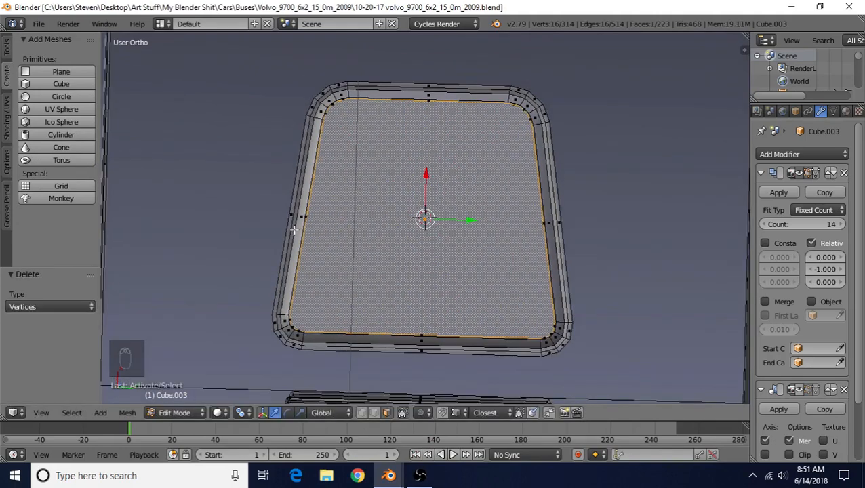
key(shift+s)
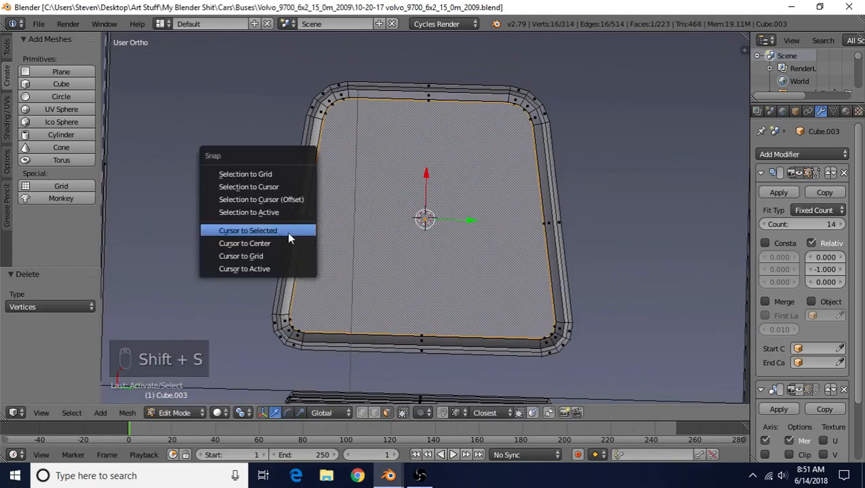
click(287, 232)
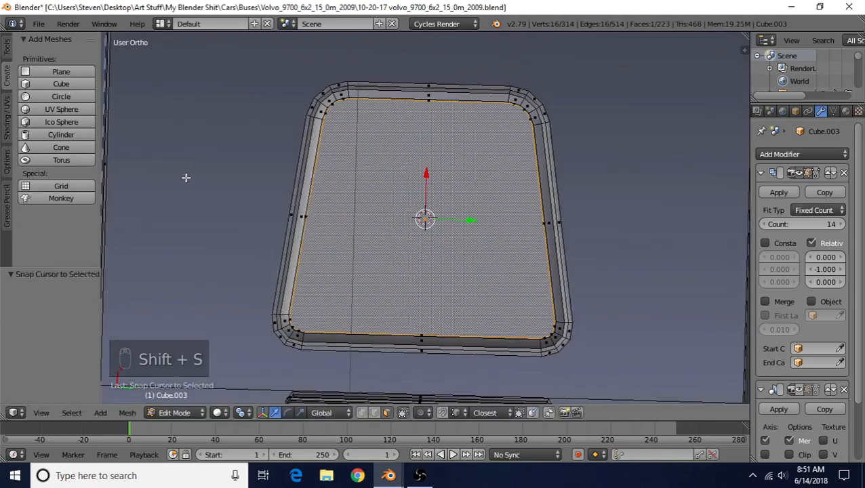
- Add a UV sphere at the 3D cursor with 16 segments and 8 rings
click(59, 110)
click(53, 305)
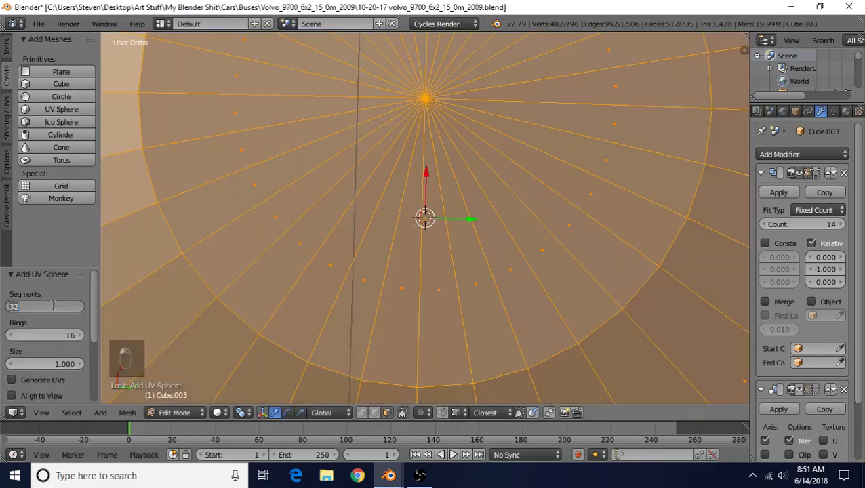
text(16)
key(Return)
click(49, 333)
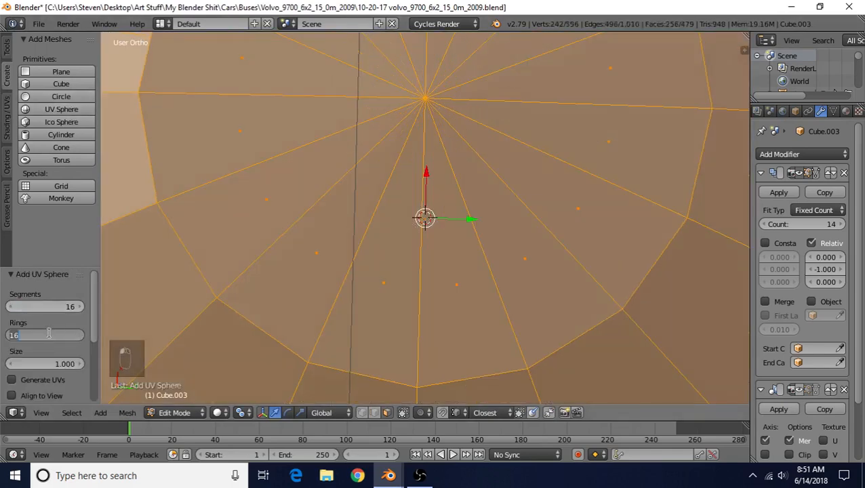
text(8)
key(Return)
- Scale the UV sphere down to about 0.107, and shrink it again to a small ball within the rounded panel
scroll(367, 260, down, 5)
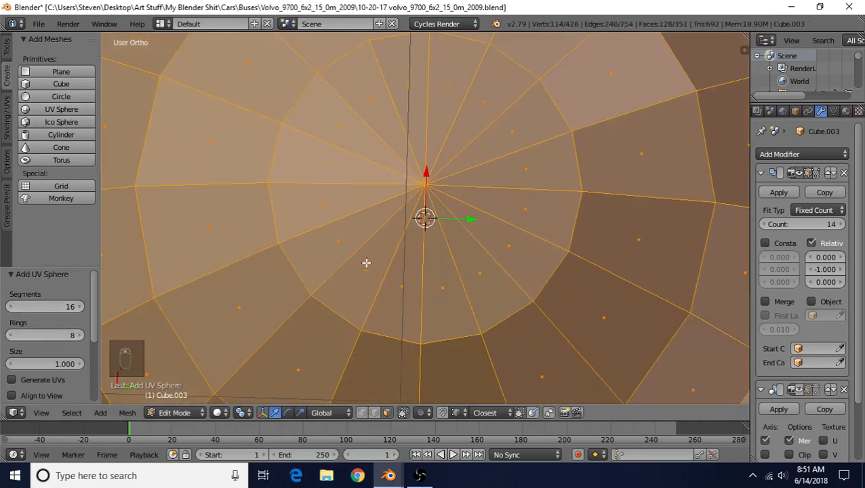
middle_drag(400, 251, 399, 288)
key(s)
scroll(501, 174, down, 6)
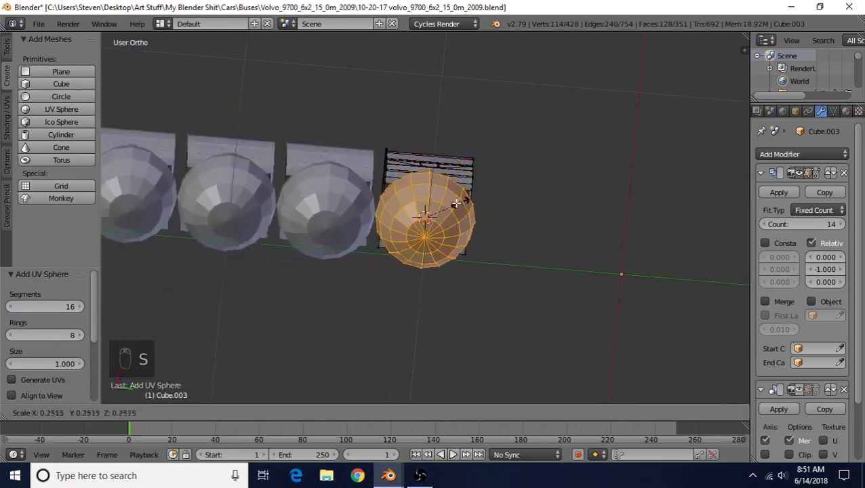
click(437, 207)
scroll(437, 207, up, 3)
key(s)
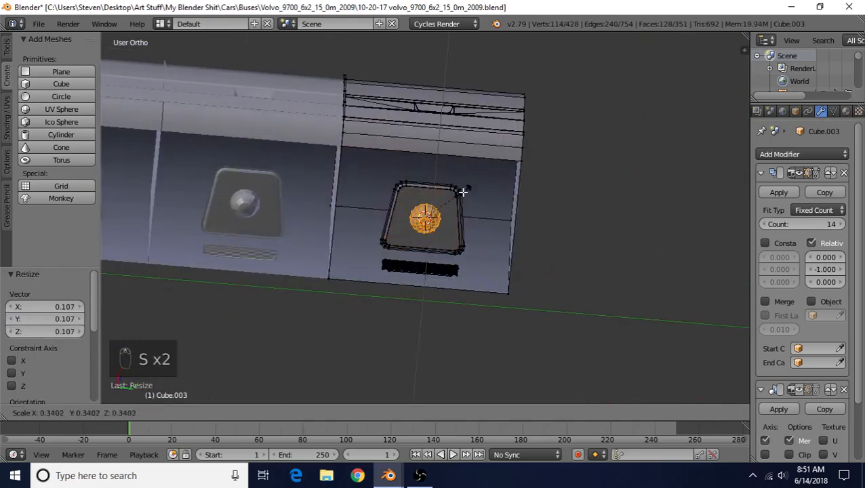
click(455, 200)
- Move the small sphere about -0.059 along Z, away from the rounded panel
middle_drag(455, 200, 447, 123)
scroll(448, 189, up, 6)
drag(428, 260, 425, 197)
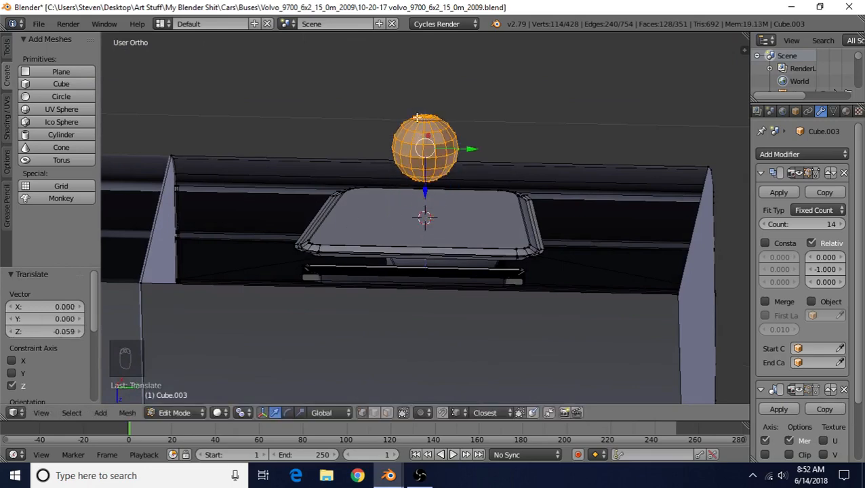
- Delete the vertex ring beside the sphere's equator and the detached cap beyond it, leaving an open bowl
scroll(427, 142, up, 2)
alt+right_click(420, 142)
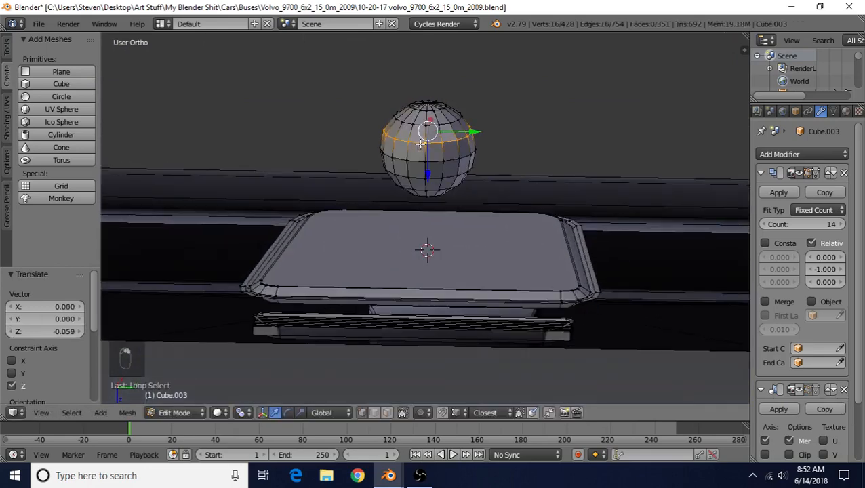
key(Delete)
click(418, 143)
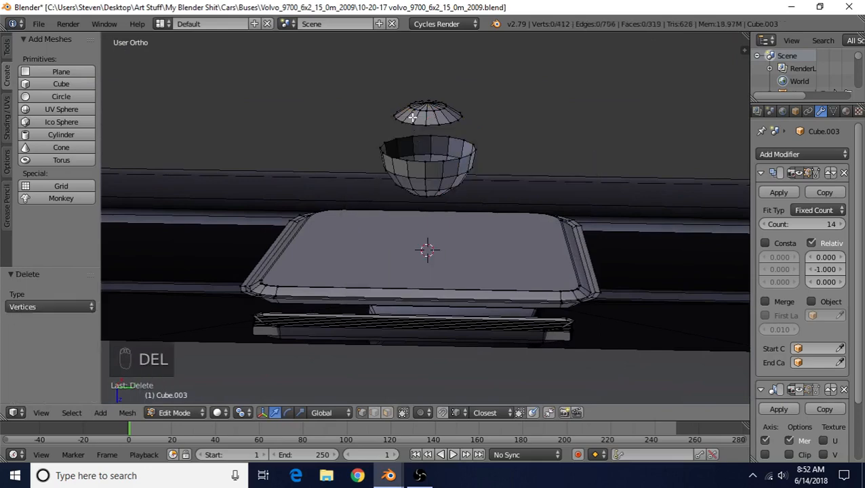
right_click(412, 118)
key(ctrl+l)
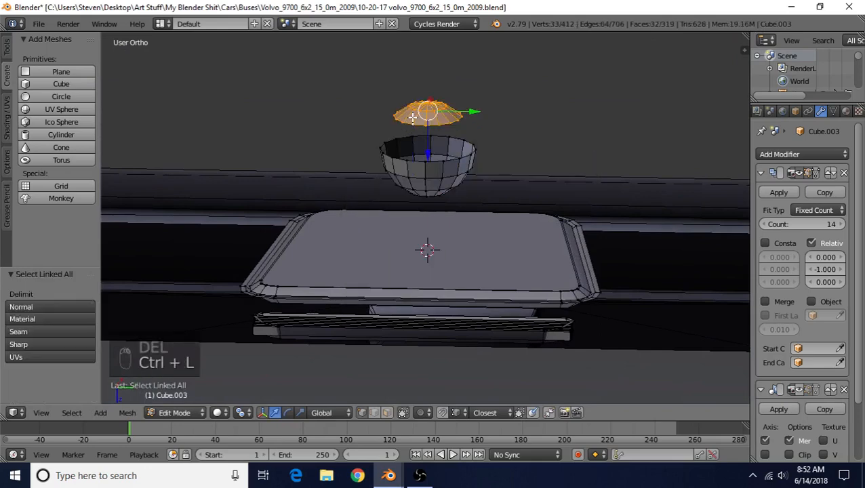
key(Delete)
click(411, 120)
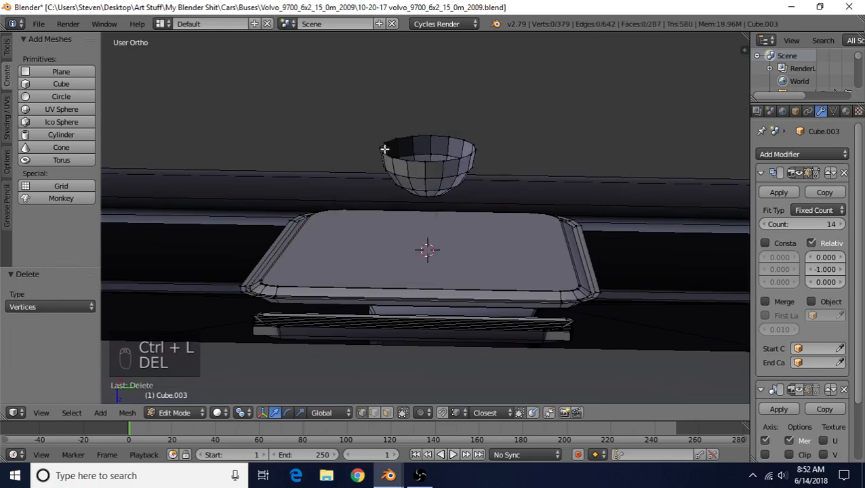
- Fill the bowl's open rim with a row of faces spanning from one side to the other
right_click(383, 132)
shift+right_click(374, 146)
shift+right_click(381, 151)
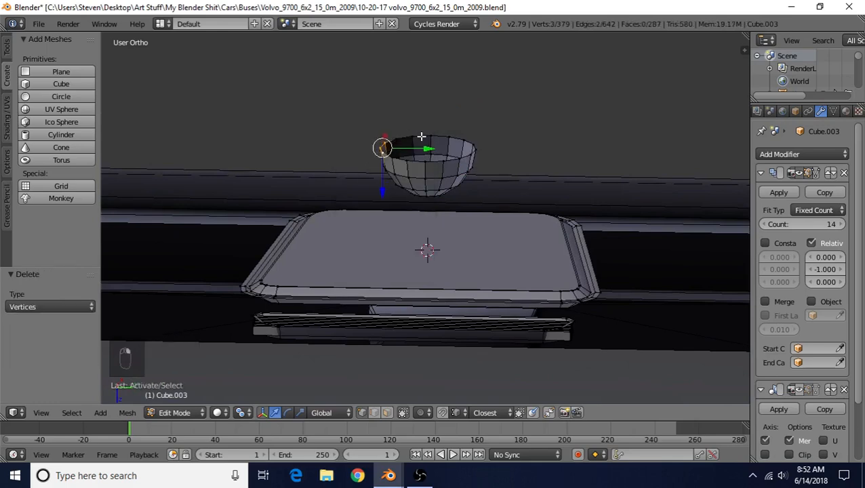
scroll(416, 134, up, 3)
key(f)
shift+middle_drag(398, 143, 419, 251)
scroll(415, 246, up, 4)
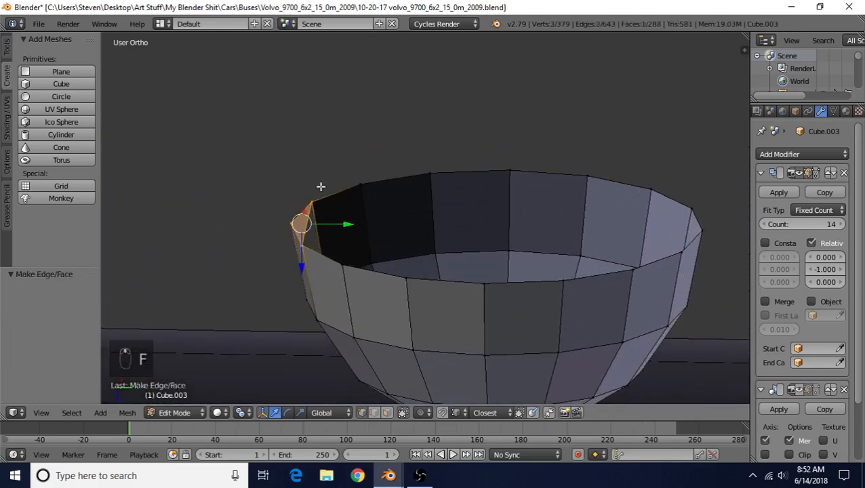
key(f)
key(f)
key(f)
key(f)
key(f)
key(f)
key(f)
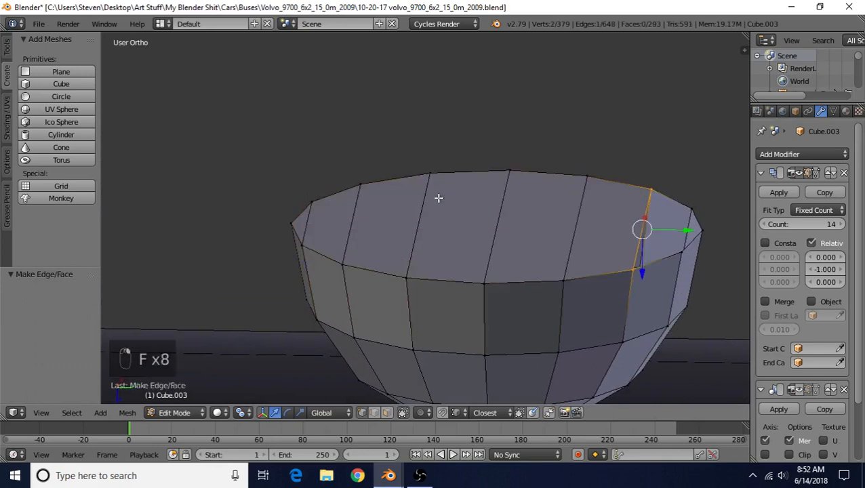
key(f)
key(f)
key(f)
- Add one loop cut around the bowl's wall and slide it close to the flat cap's rim
key(ctrl+r)
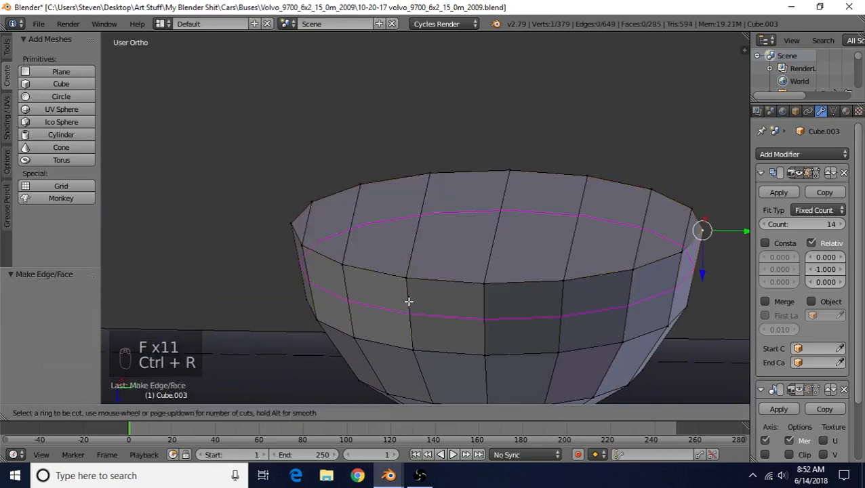
click(408, 299)
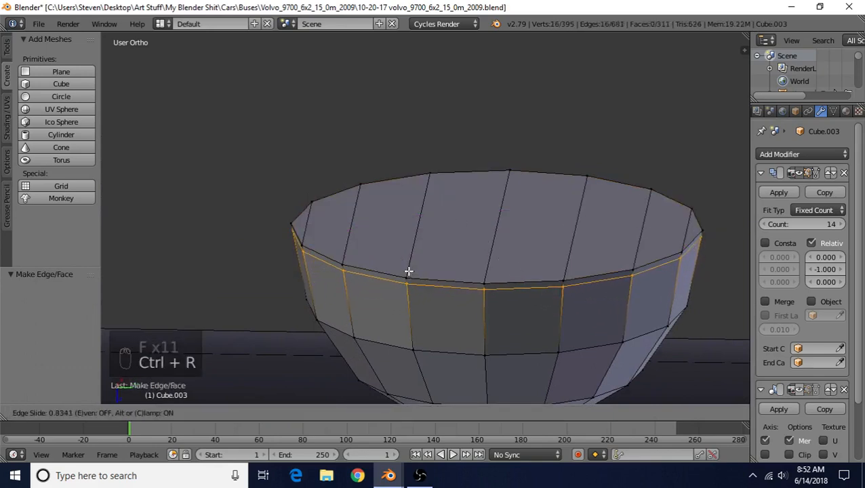
click(408, 272)
- Select the parallel edge loops running across the flat cap and down the bowl's wall
alt+click(310, 218)
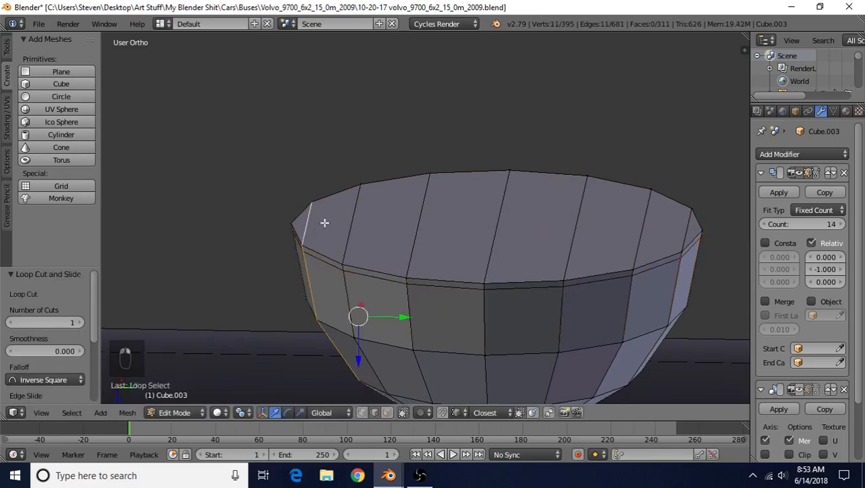
alt+shift+click(351, 218)
alt+shift+click(420, 219)
alt+shift+click(498, 220)
alt+shift+click(562, 227)
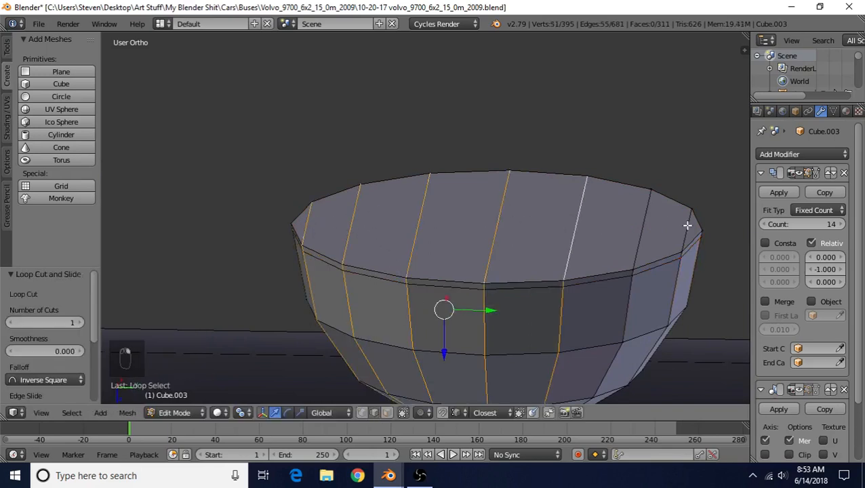
alt+shift+click(633, 230)
alt+shift+click(694, 231)
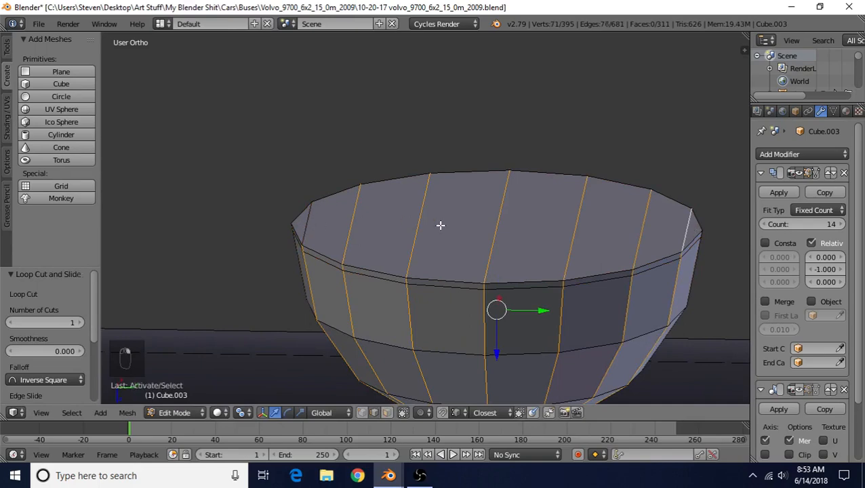
alt+shift+click(678, 231)
- Deselect the bowl's pole vertex and bevel the selected edge loops by about 0.001 with 2 segments
middle_drag(499, 309, 490, 277)
key(c)
middle_click(487, 345)
right_click(487, 344)
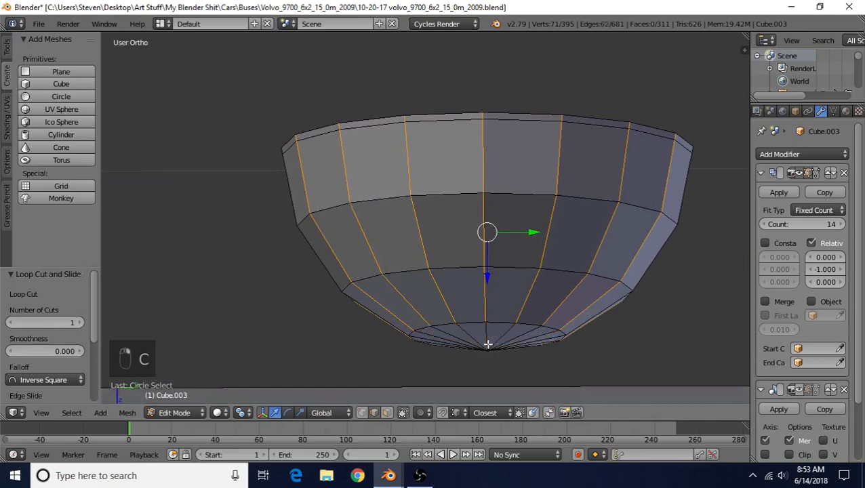
key(z)
key(z)
mouse_move(487, 344)
middle_down()
mouse_move(498, 333)
mouse_move(484, 241)
mouse_move(512, 244)
mouse_move(512, 263)
mouse_move(492, 328)
mouse_move(491, 219)
mouse_move(455, 274)
middle_up()
key(z)
key(c)
middle_click(503, 303)
right_click(504, 303)
key(z)
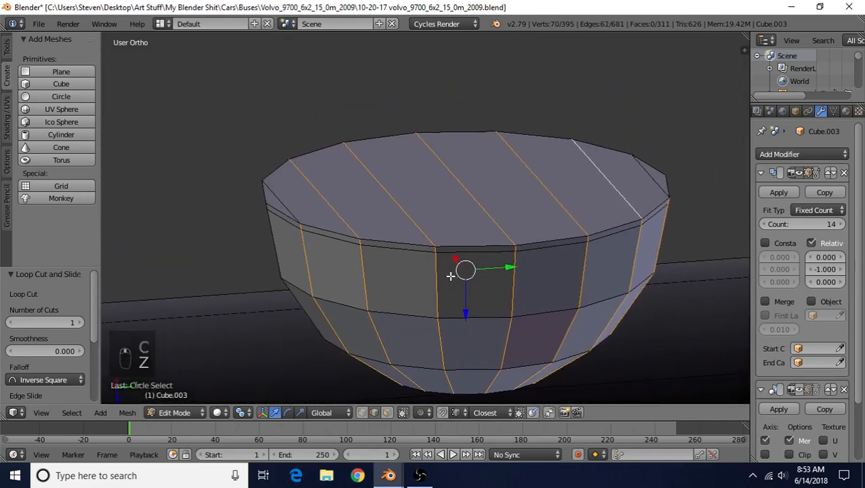
key(ctrl+b)
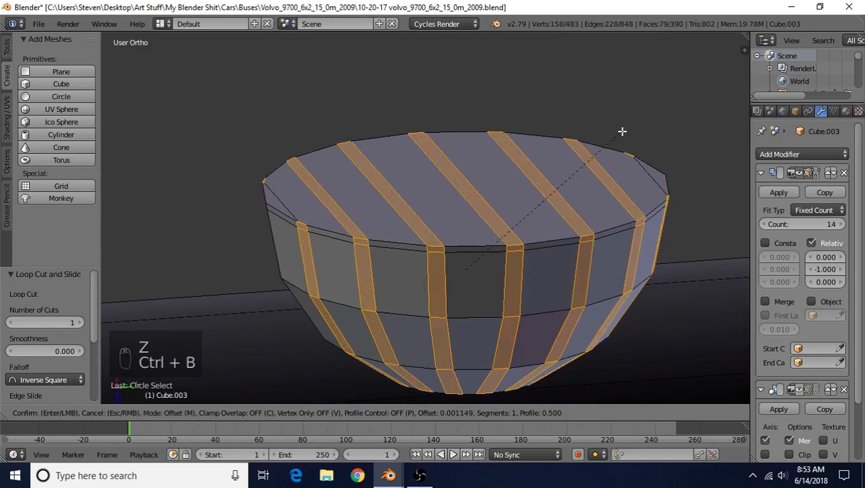
scroll(621, 131, up, 1)
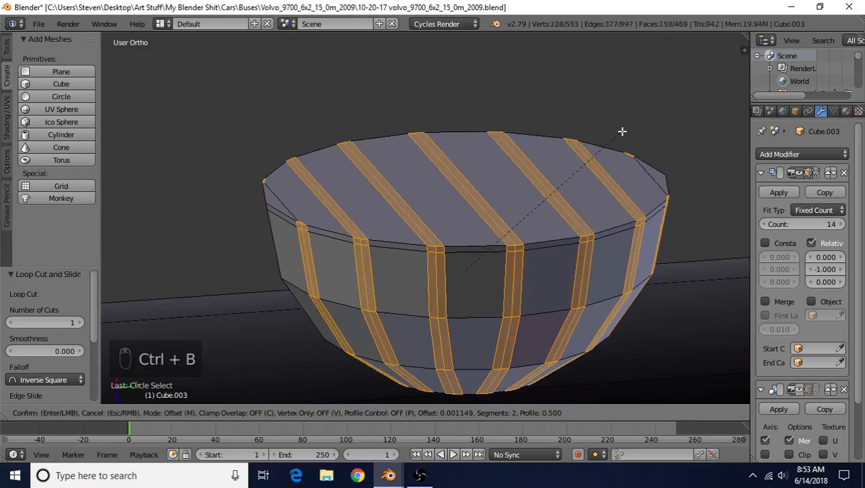
click(622, 131)
- Delete the vertices of the two stray edges at opposite ends of the flat cap
right_click(628, 177)
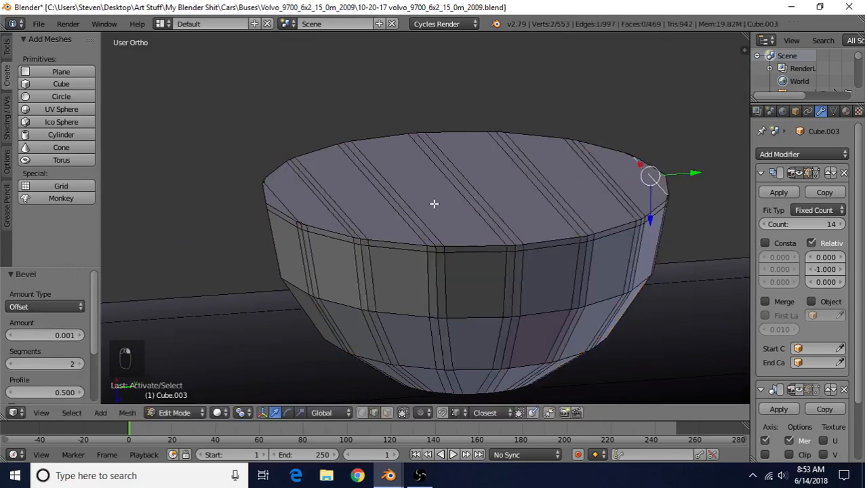
key(Delete)
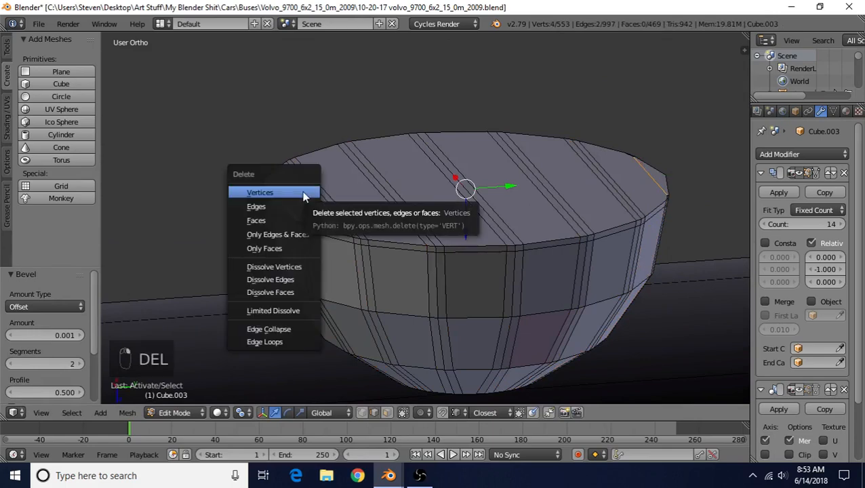
click(303, 193)
- Fill the gaps at both ends of the flat cap with faces that continue the narrow edge strips
middle_drag(302, 192, 292, 233)
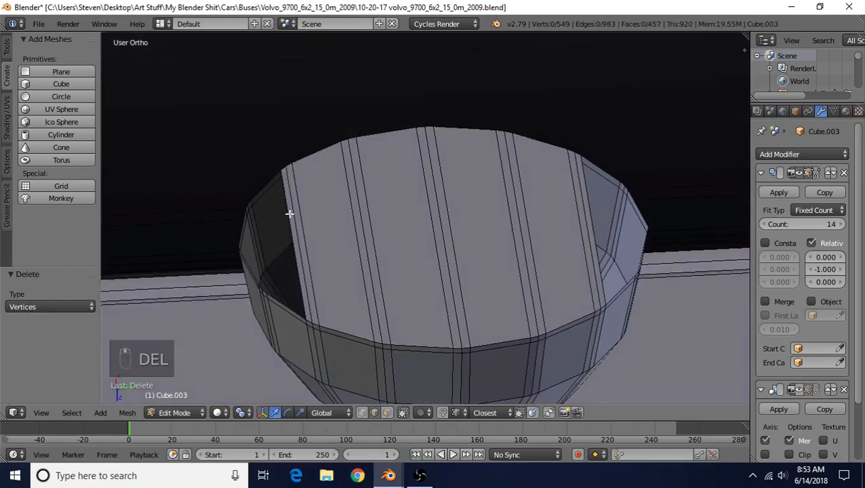
key(f)
key(f)
key(f)
key(f)
key(f)
key(f)
key(f)
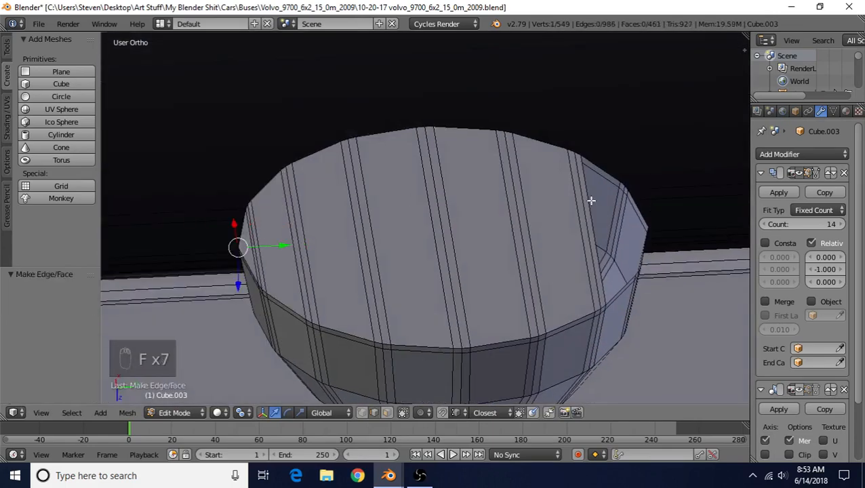
right_click(589, 206)
key(f)
key(f)
key(f)
key(f)
key(f)
key(f)
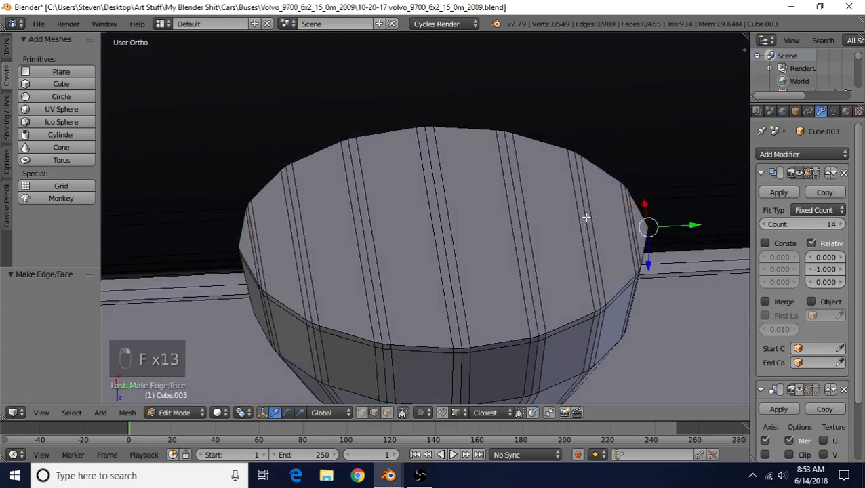
- Select all faces of the flat cap and inset them by 0.0004
shift+middle_drag(455, 278, 467, 244)
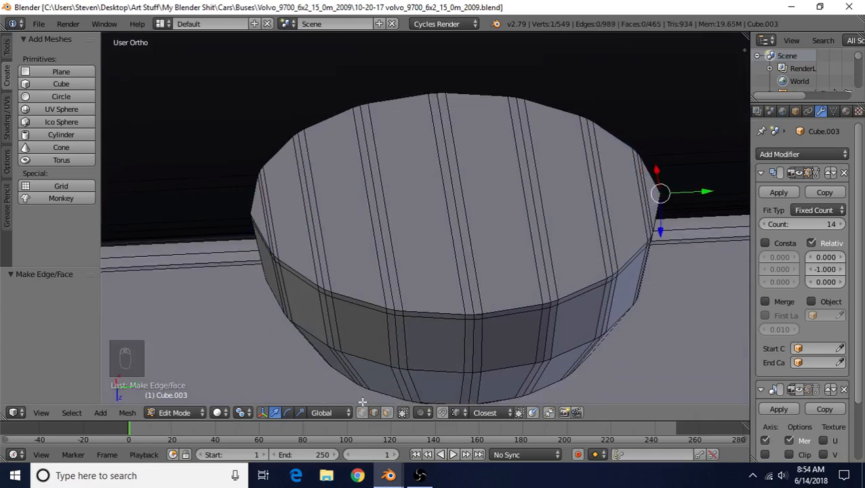
click(386, 413)
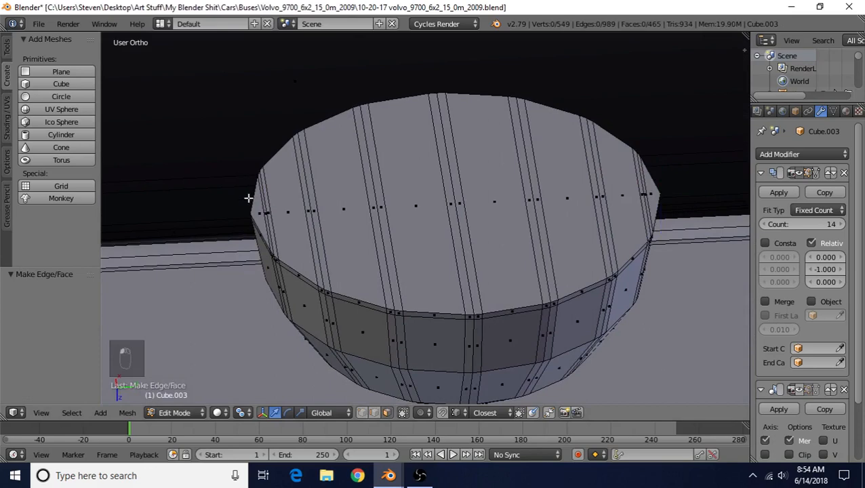
right_click(261, 211)
key(c)
mouse_move(283, 222)
mouse_down()
mouse_move(280, 208)
mouse_move(558, 204)
mouse_move(617, 189)
mouse_move(633, 196)
mouse_up()
key(i)
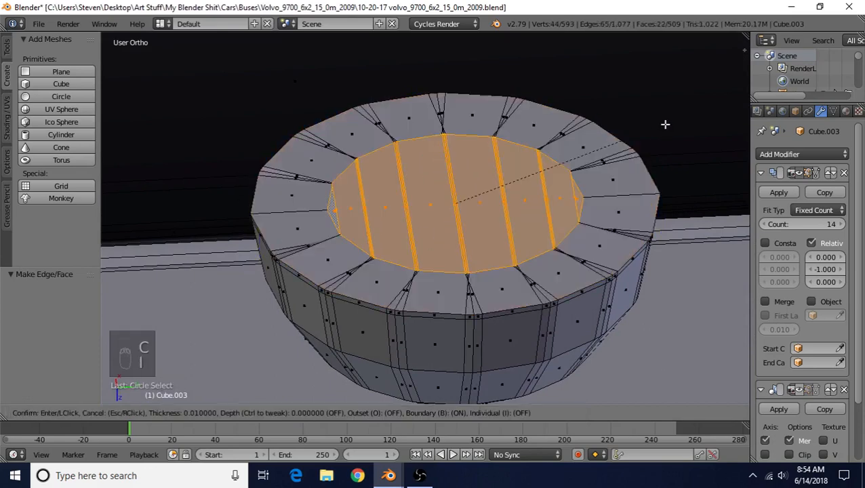
click(708, 49)
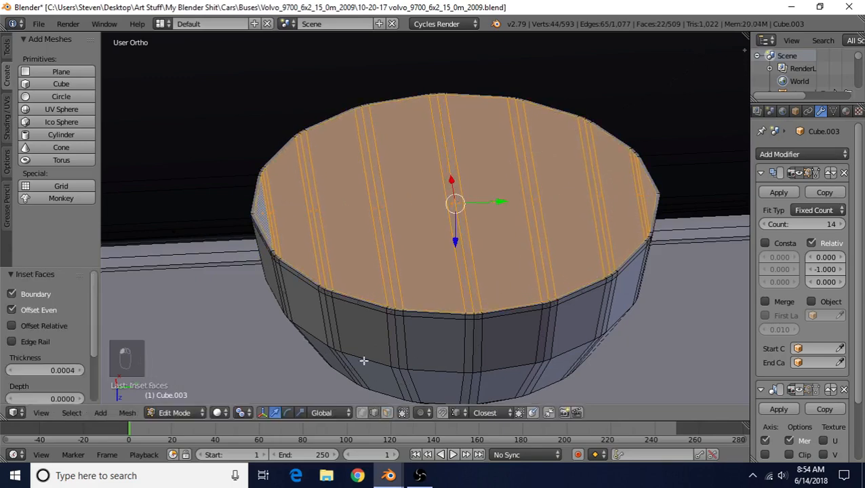
- Select the seven centre edge loops running along the narrow strips across the flat cap and around the bowl
alt+right_click(266, 180)
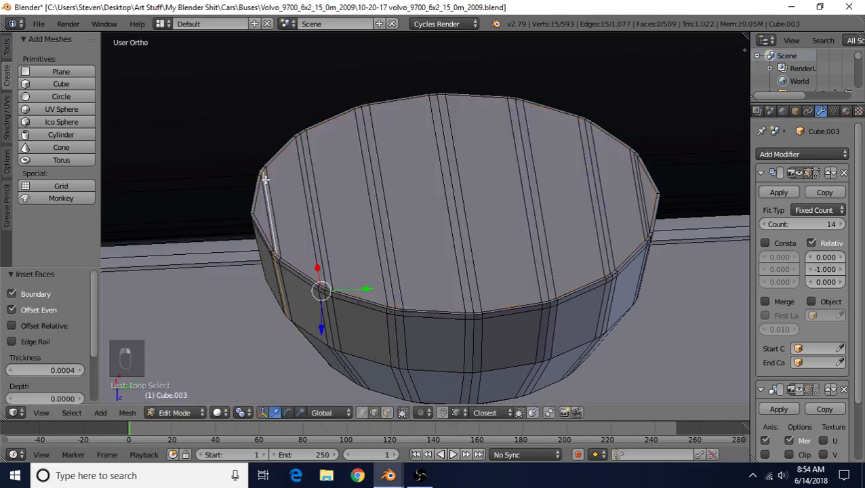
alt+shift+right_click(308, 174)
alt+shift+right_click(374, 168)
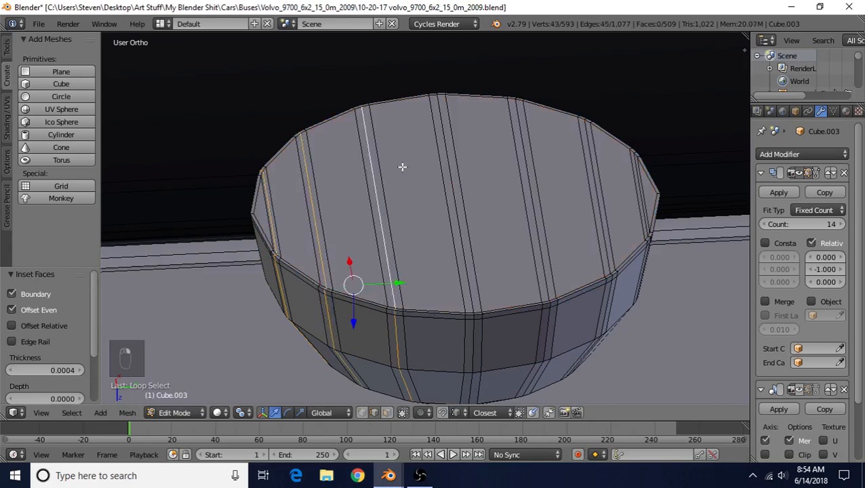
alt+shift+right_click(442, 156)
alt+shift+right_click(531, 176)
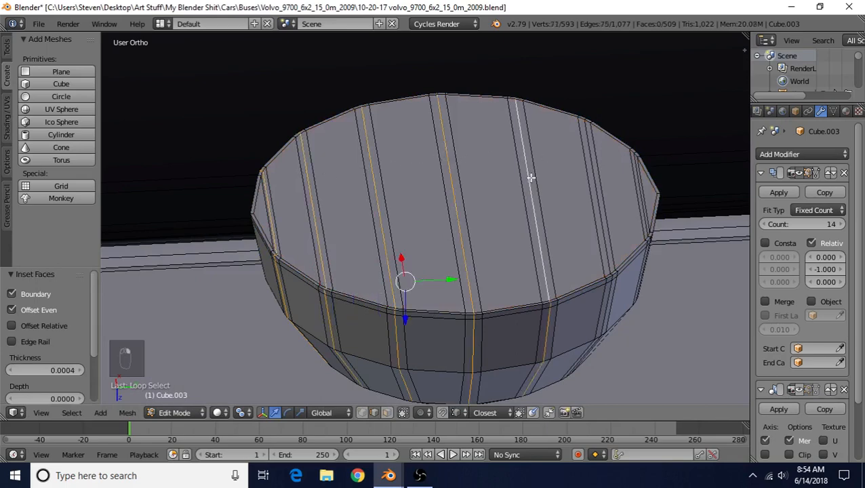
alt+shift+right_click(590, 183)
alt+shift+right_click(637, 183)
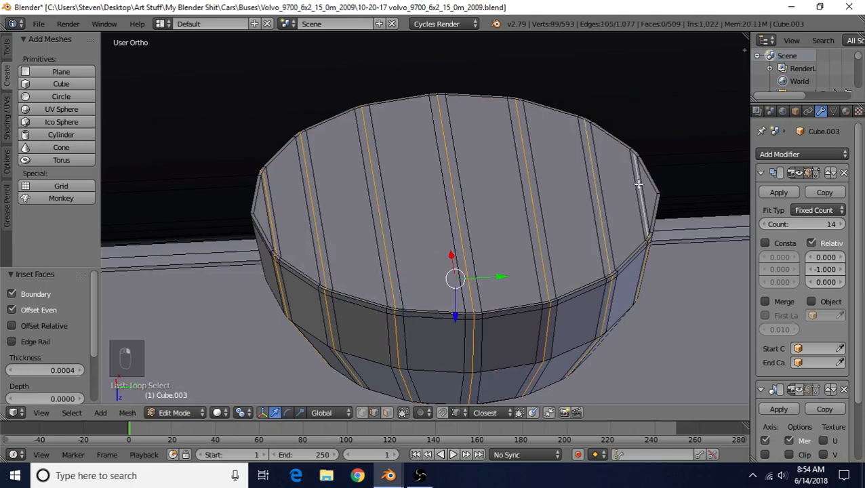
- Working on vertices in a wireframe side view, deselect the flat cap's bottom row, then the pole and the vertices of the ring nearest it
key(KP_3)
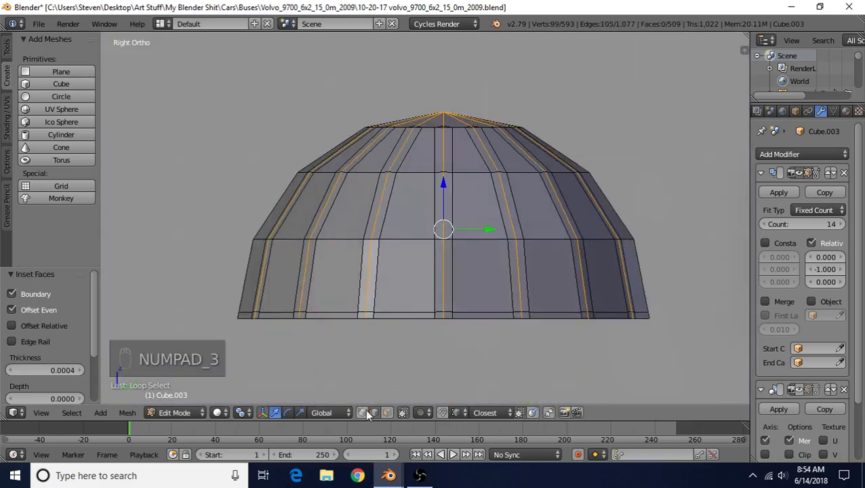
key(1)
key(z)
shift+middle_drag(374, 328, 391, 289)
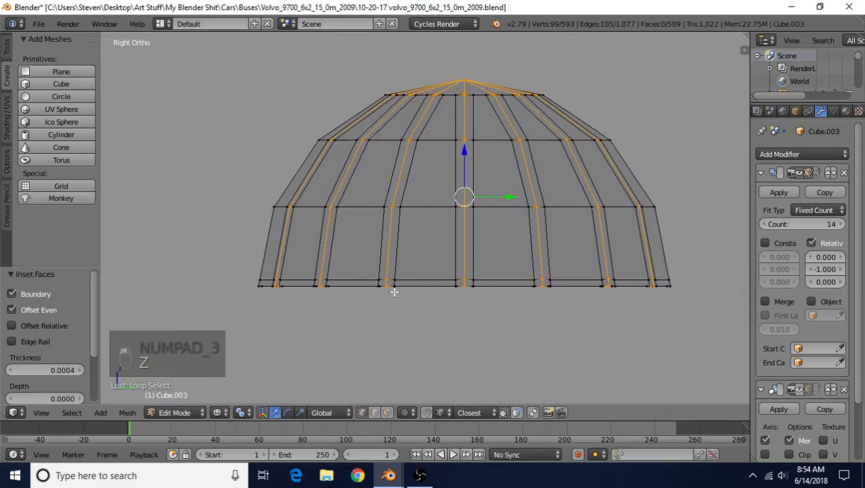
key(b)
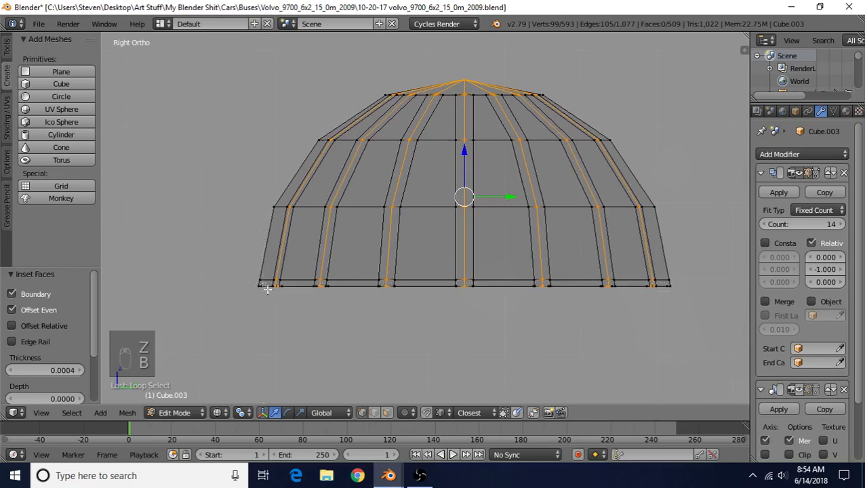
drag(261, 283, 693, 311)
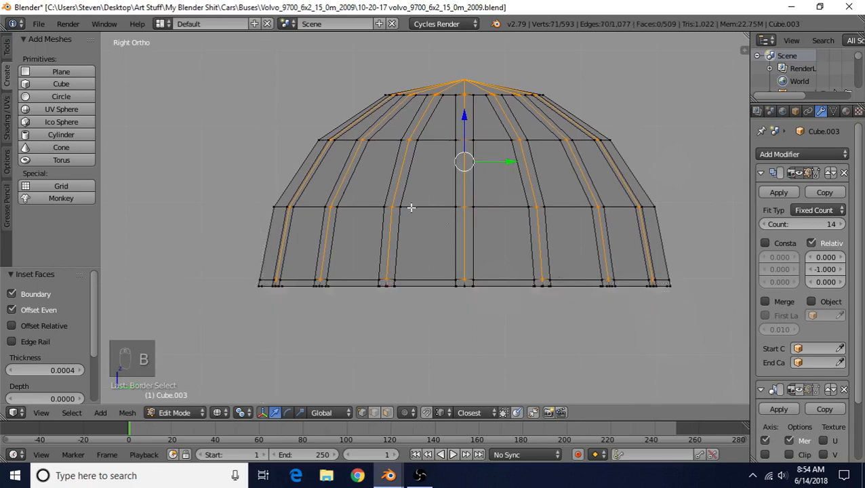
shift+middle_drag(409, 206, 370, 242)
scroll(366, 202, up, 2)
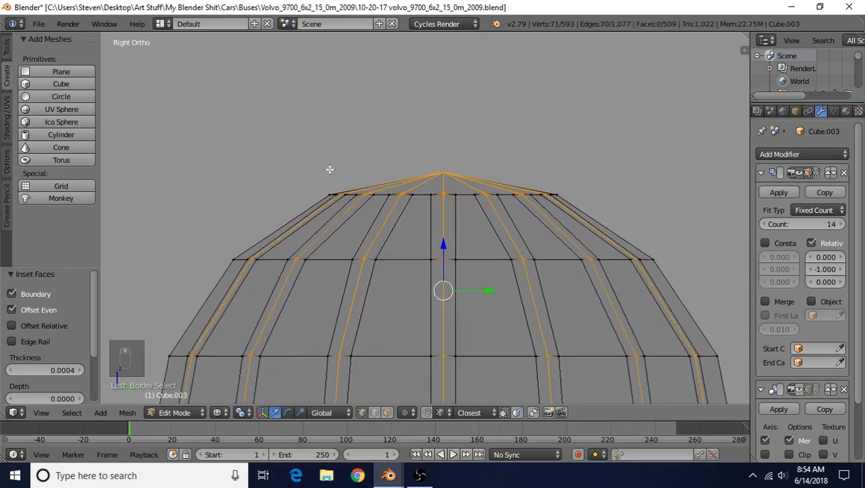
key(b)
middle_drag(296, 146, 676, 228)
key(z)
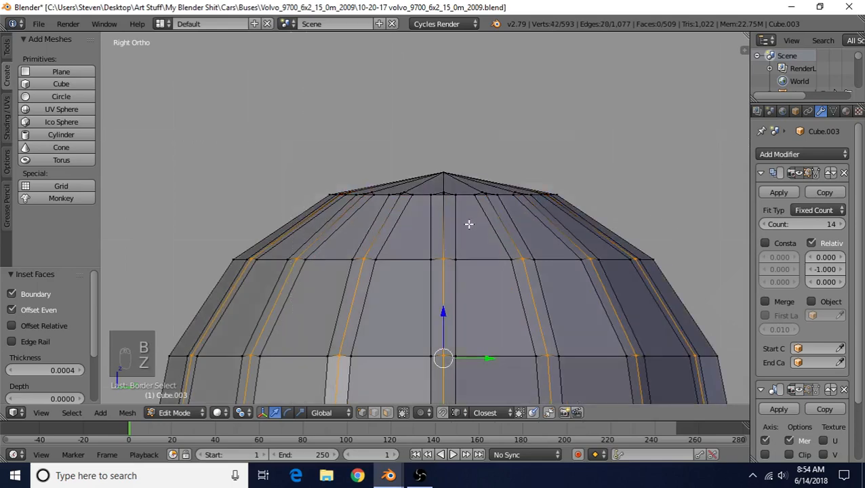
- Add the centre vertex of each narrow strip on the ring nearest the pole back to the selection, all around the bowl
mouse_move(469, 225)
middle_down()
mouse_move(438, 364)
mouse_move(462, 252)
mouse_move(411, 243)
mouse_move(430, 211)
middle_up()
scroll(430, 207, up, 3)
shift+right_click(445, 183)
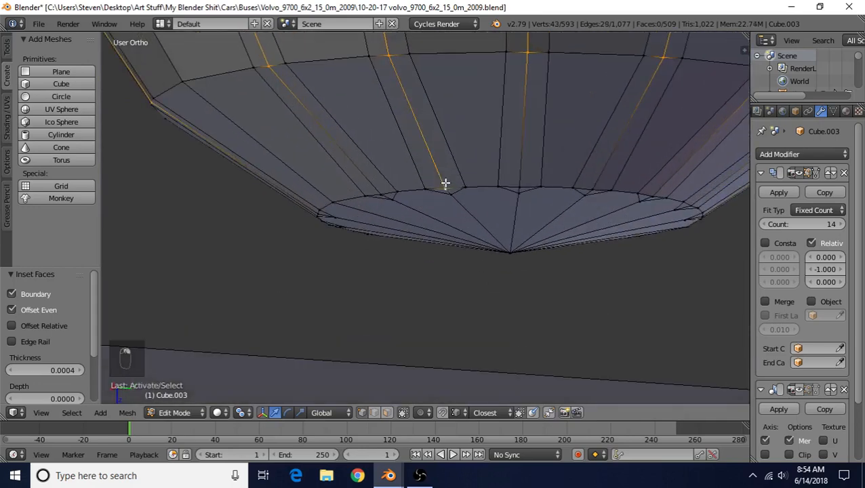
shift+right_click(516, 172)
shift+right_click(594, 179)
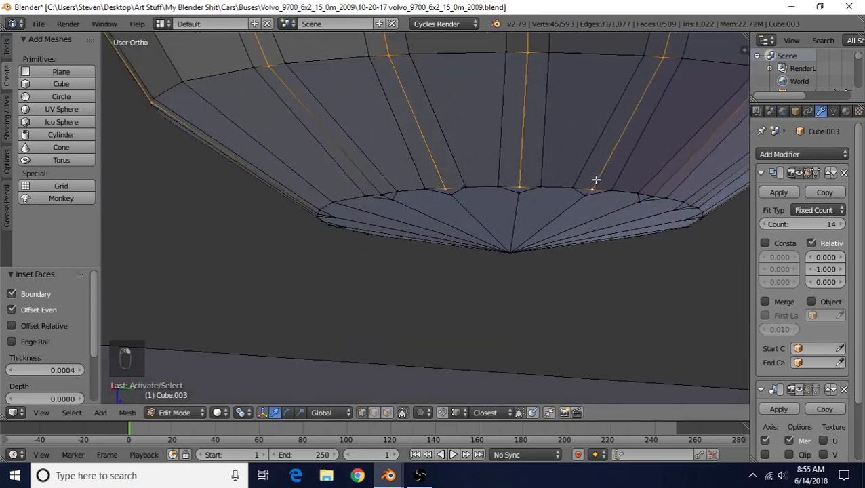
shift+right_click(656, 189)
shift+right_click(631, 199)
middle_drag(631, 198, 237, 184)
shift+right_click(348, 201)
shift+right_click(437, 211)
shift+right_click(497, 227)
middle_drag(502, 226, 437, 233)
shift+right_click(510, 230)
shift+right_click(571, 232)
- Shrink the selected strip centre lines inward with a Shrink/Fatten offset of 0.000667 to form grooves
middle_drag(630, 230, 532, 291)
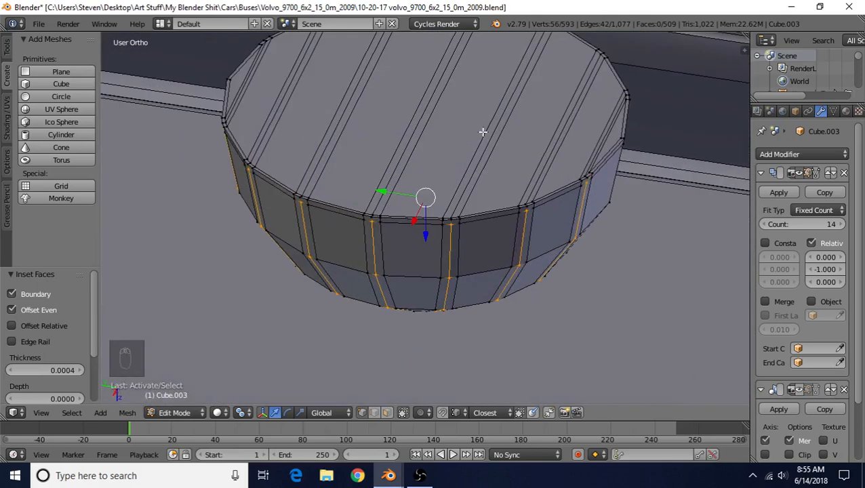
key(alt+s)
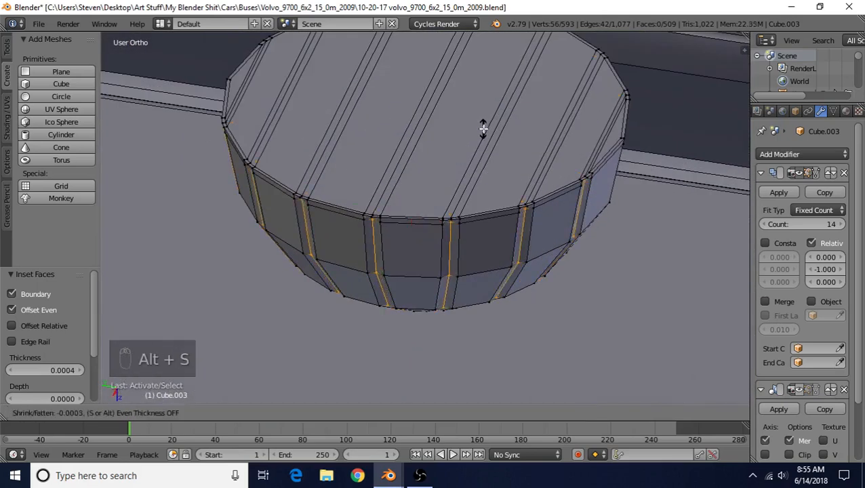
click(483, 129)
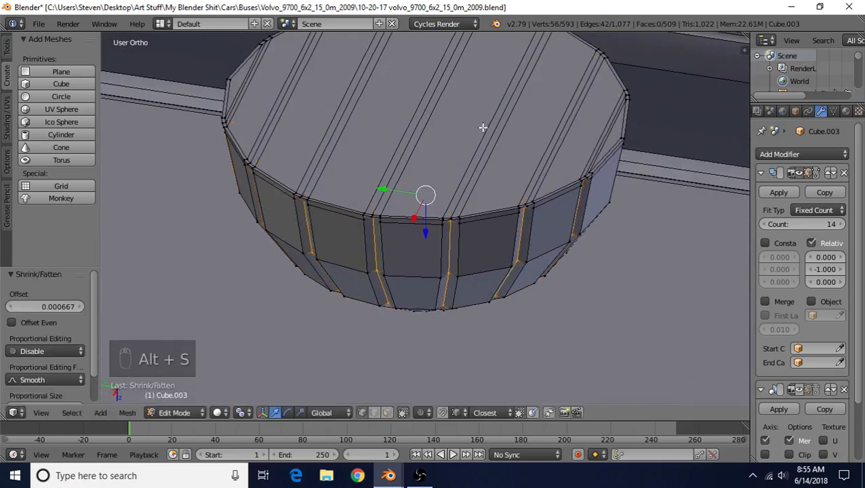
- Select the eight wide panels of the flat cap between the narrow strips and delete their faces
click(387, 413)
shift+click(254, 88)
shift+click(318, 95)
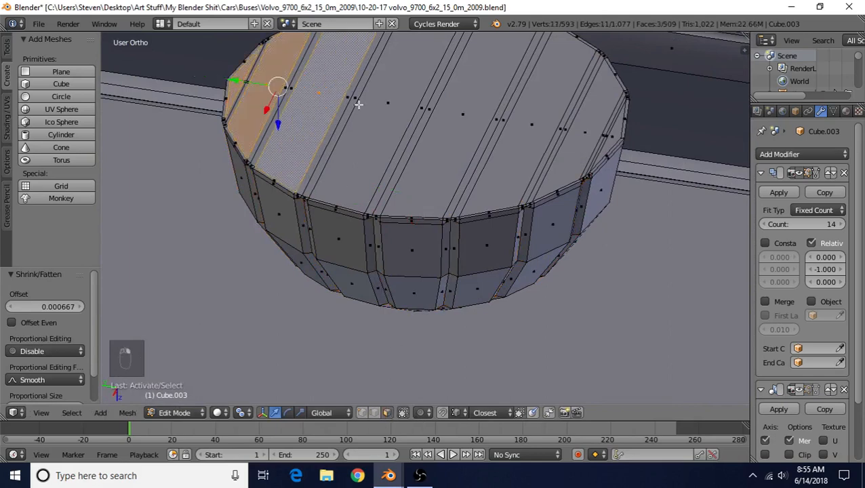
shift+click(379, 102)
shift+click(441, 112)
shift+click(536, 126)
shift+click(571, 131)
shift+click(617, 136)
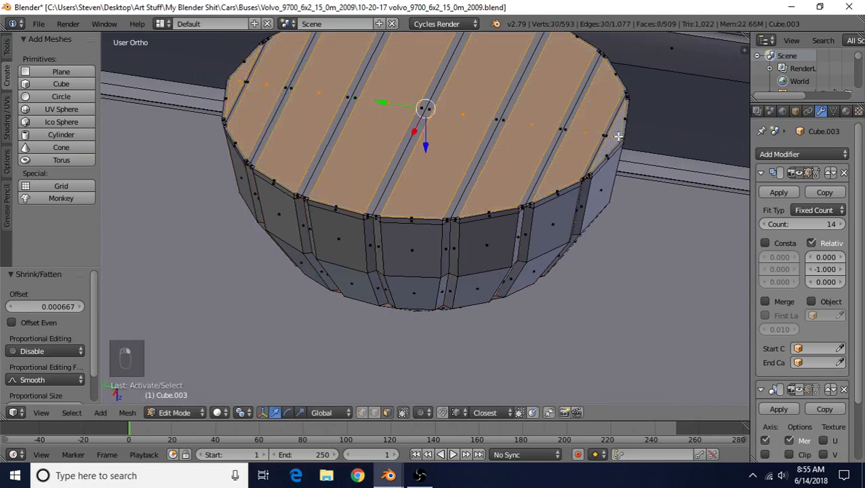
key(Delete)
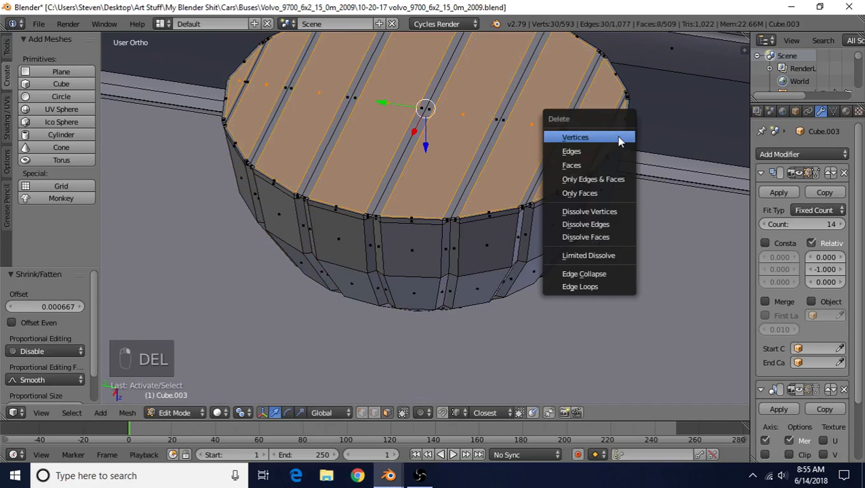
click(578, 164)
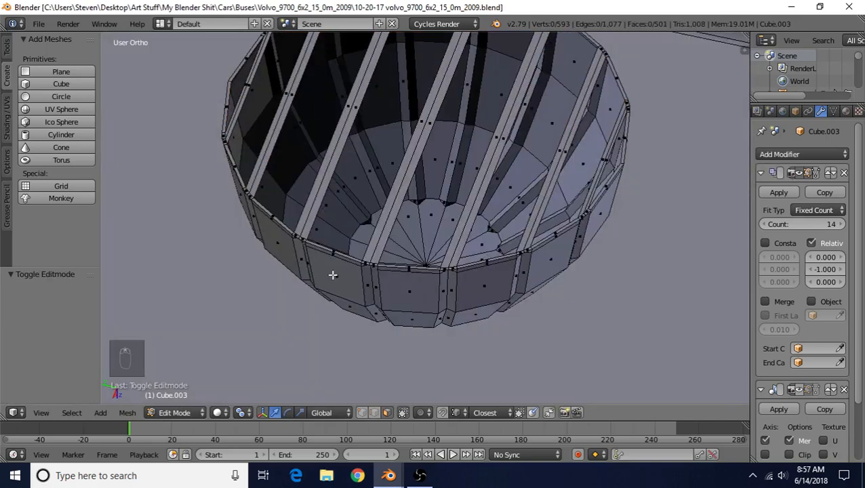
- Add a single centred loop cut across each of the seven strips spanning the bowl's opening
key(ctrl+r)
click(246, 87)
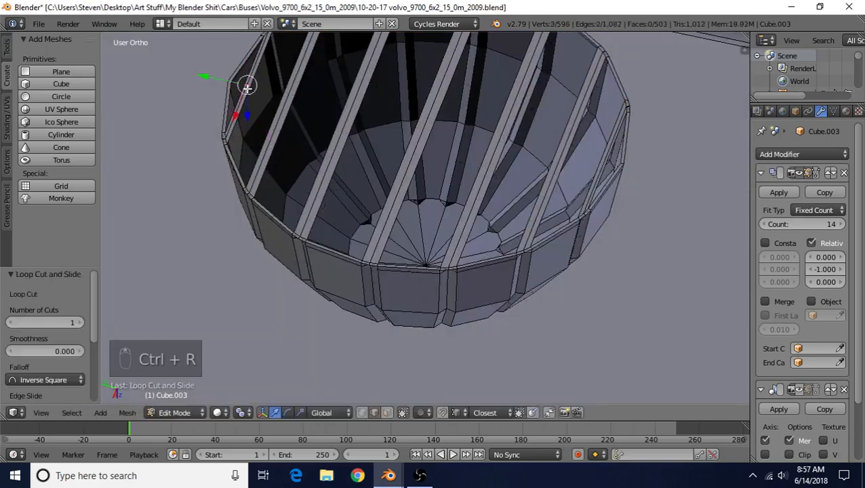
key(ctrl+r)
click(292, 95)
key(ctrl+r)
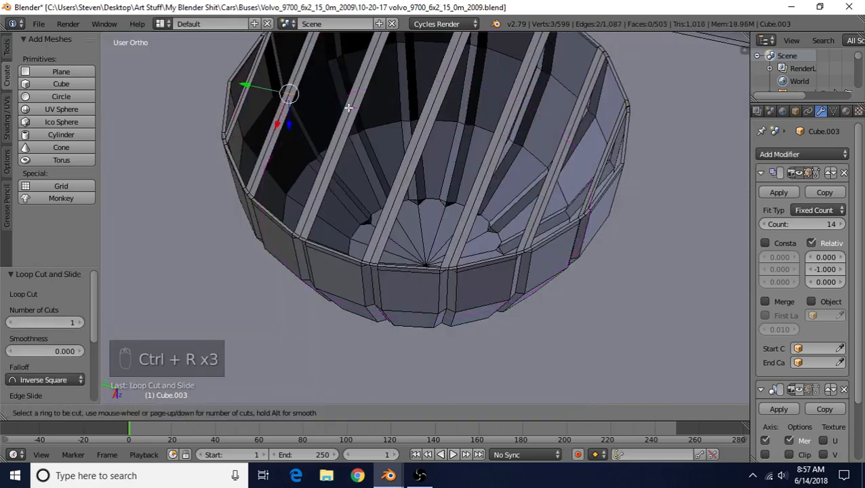
click(349, 103)
key(ctrl+r)
click(420, 123)
key(ctrl+r)
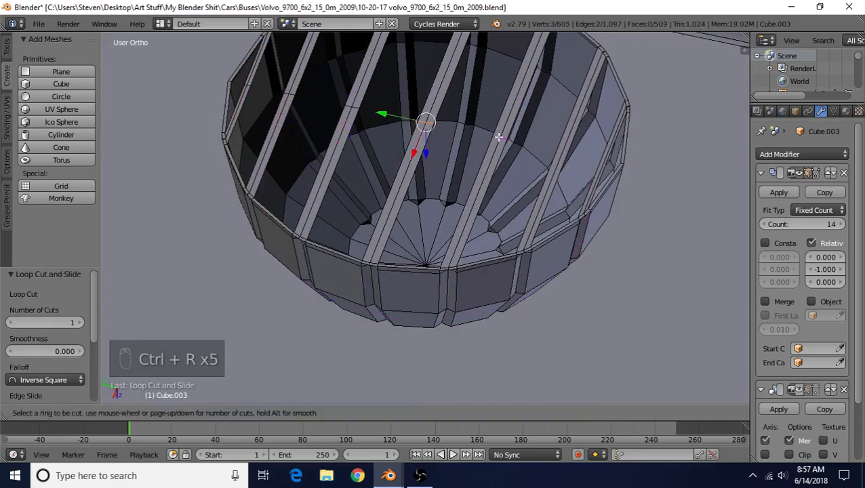
click(490, 129)
key(ctrl+r)
click(561, 153)
key(ctrl+r)
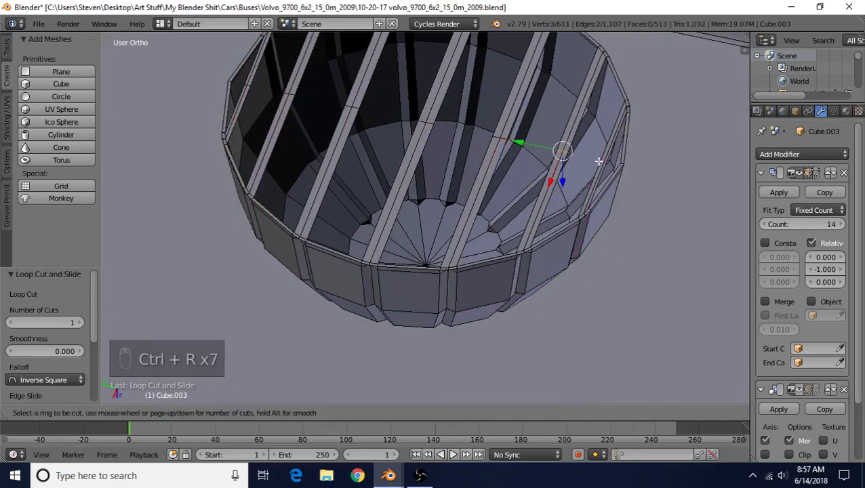
click(600, 161)
- Select the middle cross edges of all seven strips and move them -0.001 along Z
alt+right_click(428, 126)
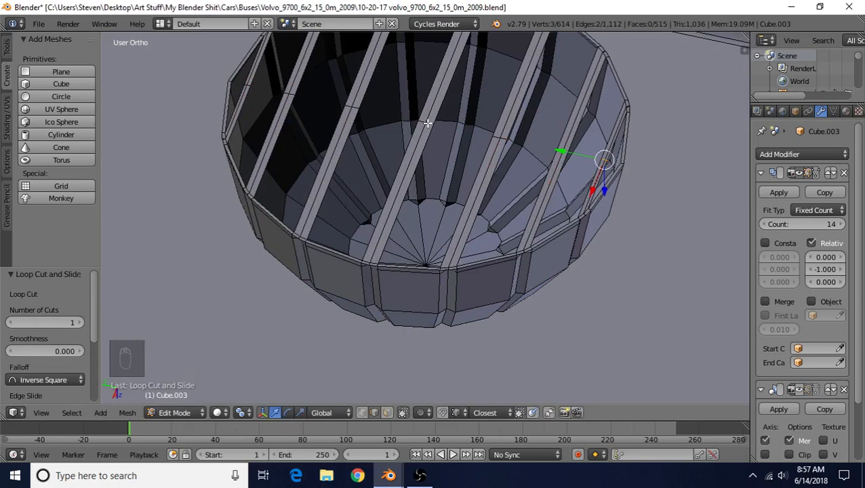
alt+shift+right_click(354, 106)
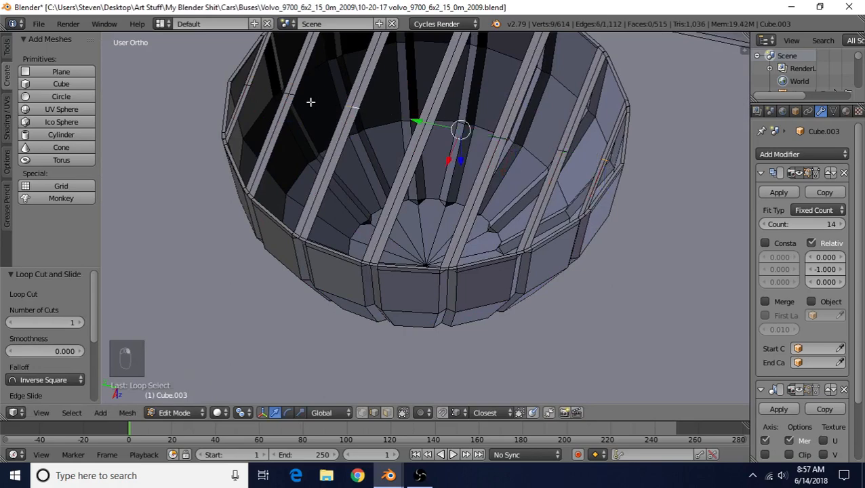
alt+shift+right_click(289, 93)
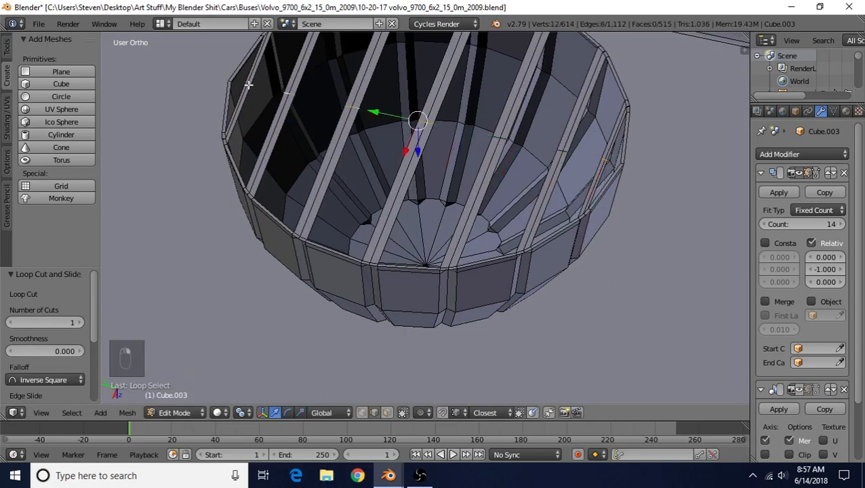
alt+shift+right_click(248, 84)
key(ctrl+z)
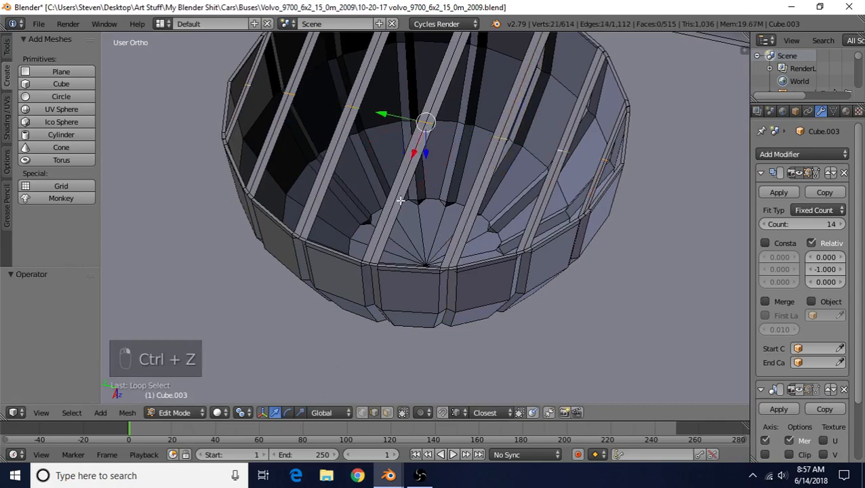
middle_drag(499, 139, 546, 239)
mouse_move(464, 233)
mouse_down()
mouse_move(462, 208)
mouse_move(471, 224)
mouse_move(468, 217)
mouse_up()
- Deselect the cross edges of the two outermost strips and move the five inner ones -0.000884 along Z
key(c)
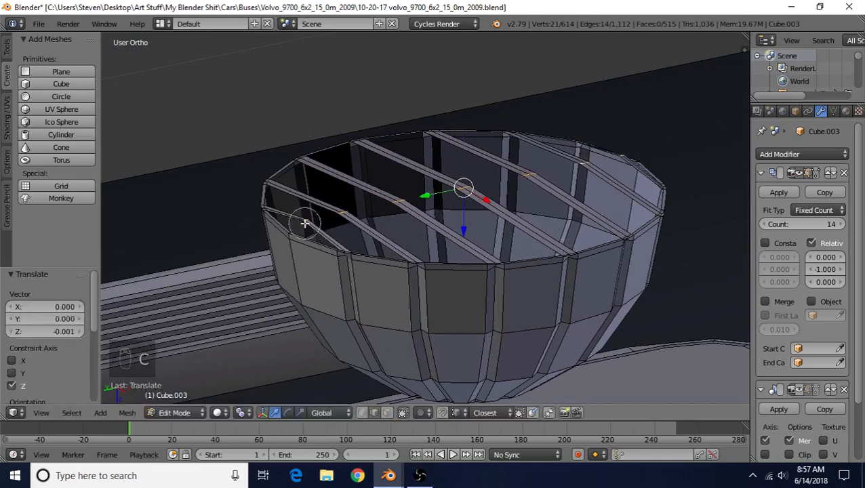
middle_click(305, 222)
middle_click(630, 154)
right_click(630, 154)
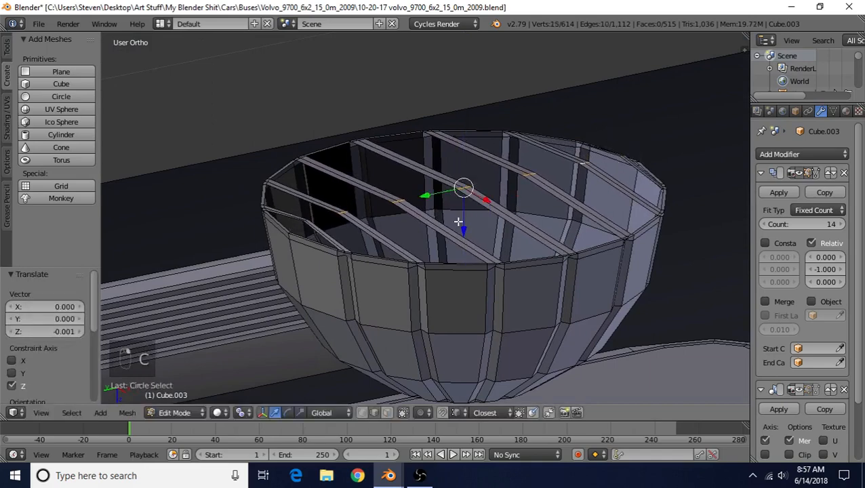
drag(463, 228, 464, 218)
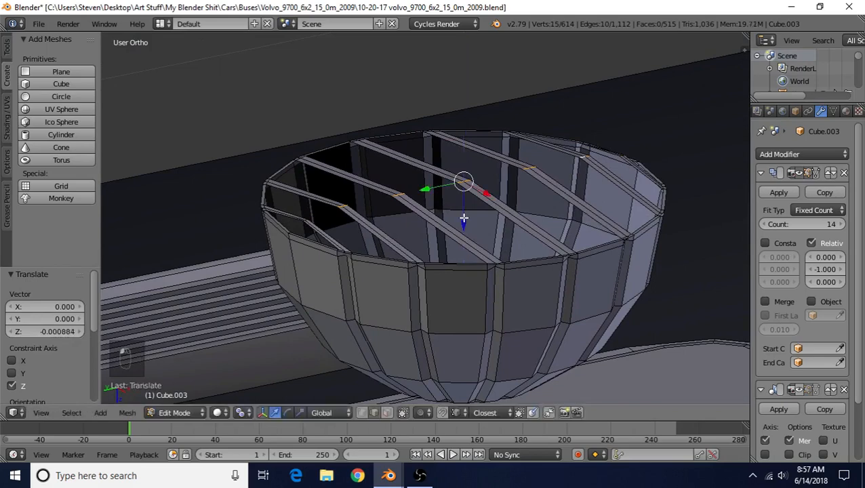
- Deselect the cross edges of the next outer pair of strips and move the three central ones -0.00071 along Z
key(c)
middle_click(344, 202)
middle_click(587, 154)
right_click(581, 172)
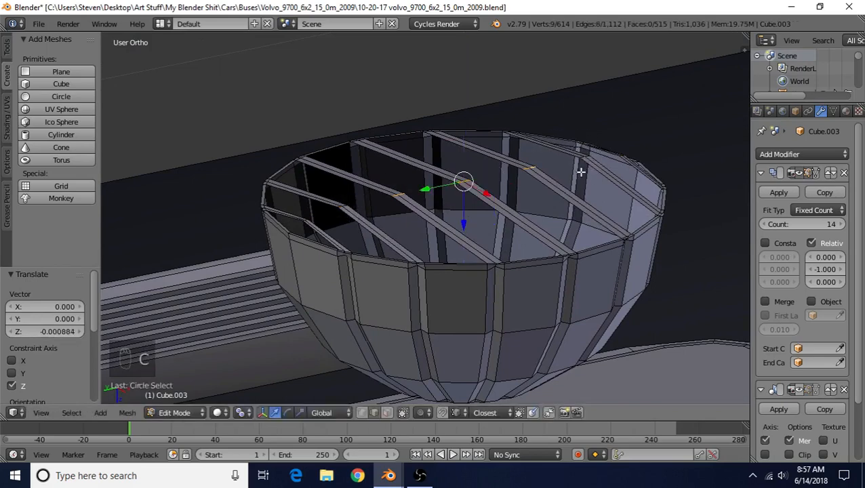
drag(463, 221, 462, 217)
- Keep only the central strip's cross edges selected and move them -0.000354 along Z
key(c)
middle_click(391, 195)
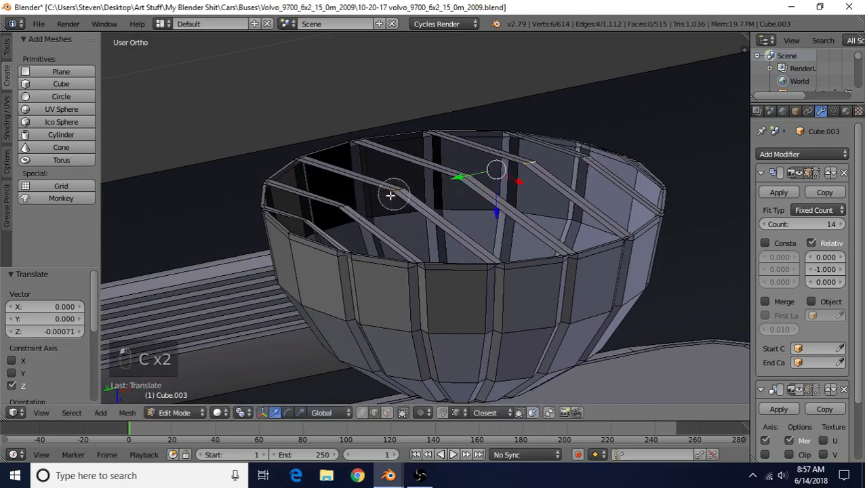
middle_click(513, 149)
right_click(534, 171)
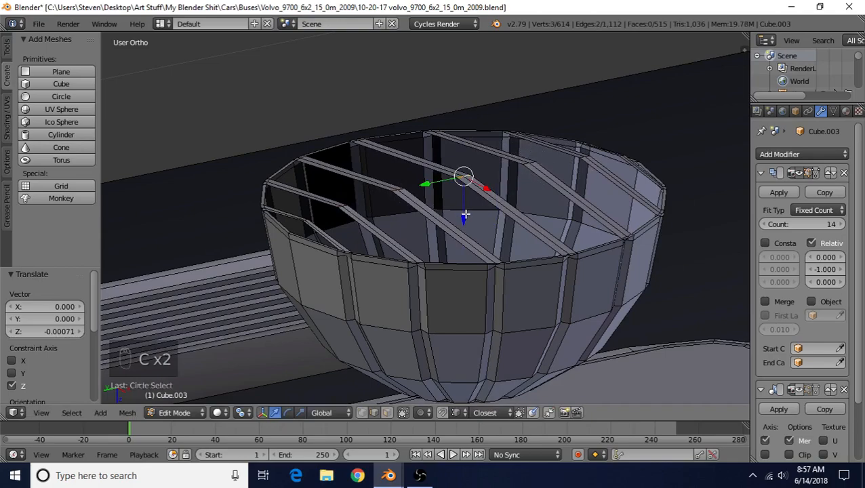
drag(465, 214, 462, 216)
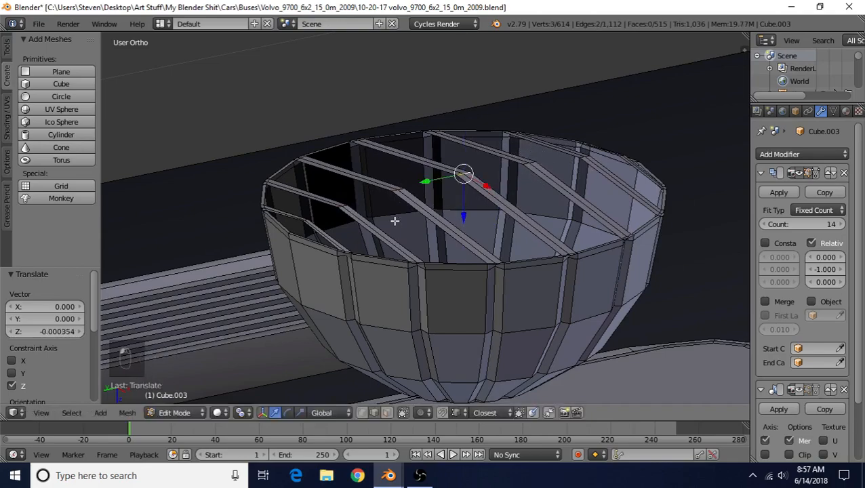
scroll(359, 230, up, 5)
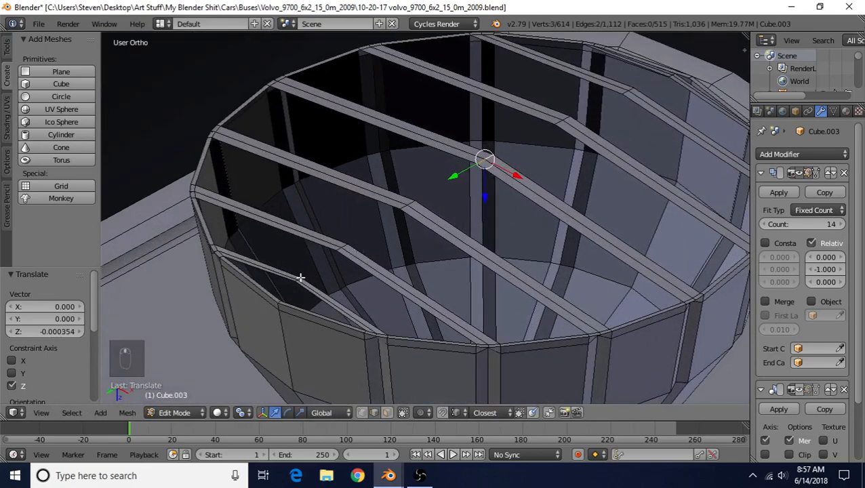
- Extend the selection to the middle cross edges of all seven strips and move them -0.000213 along Z
scroll(497, 200, down, 4)
scroll(508, 195, up, 3)
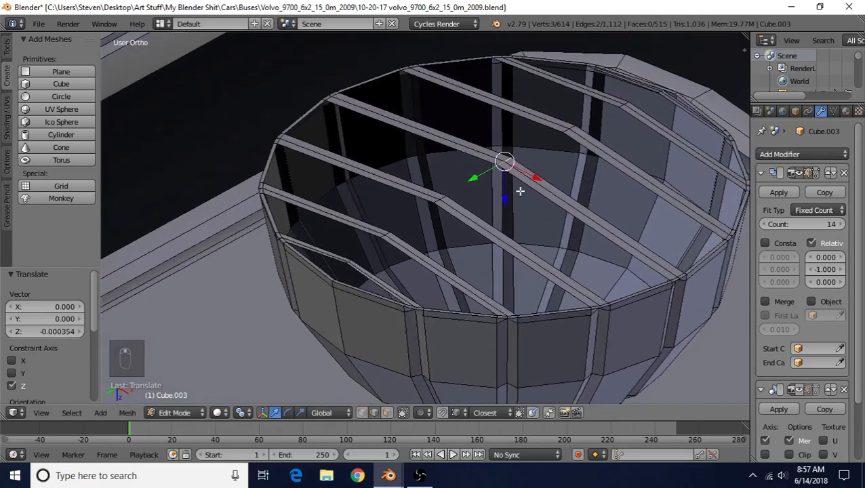
alt+shift+click(572, 126)
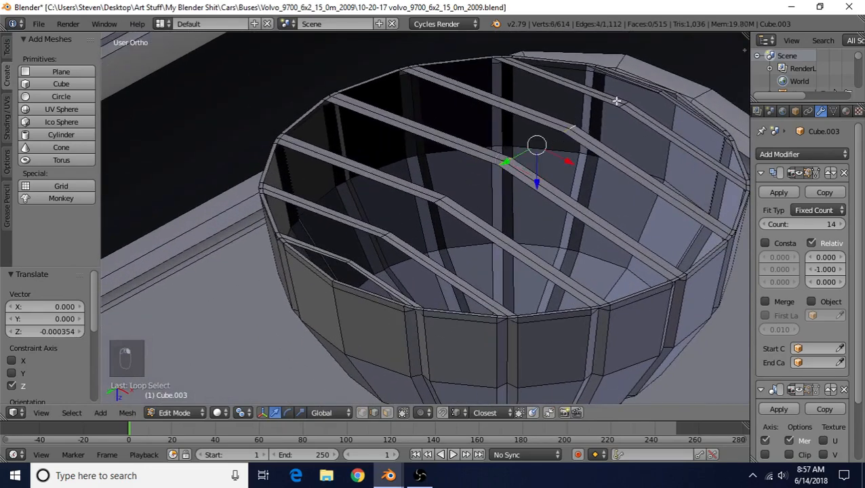
key(ctrl+z)
key(ctrl+z)
key(ctrl+z)
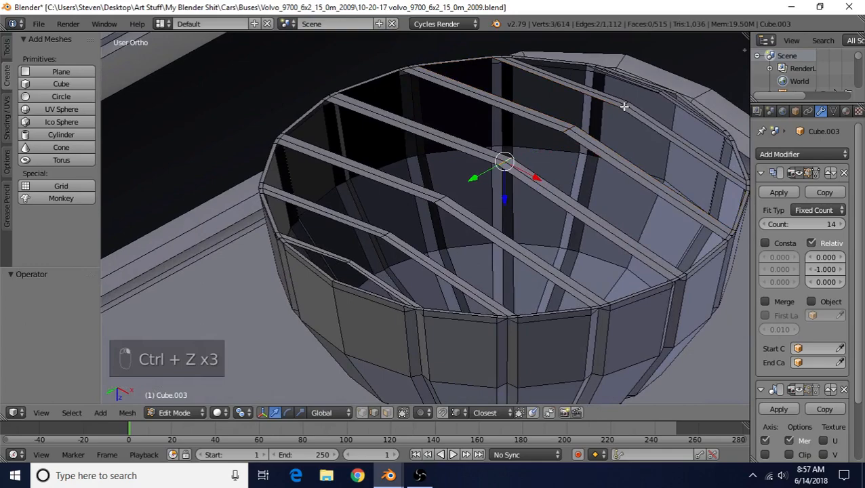
key(ctrl+shift+z)
alt+shift+right_click(623, 103)
alt+shift+right_click(439, 202)
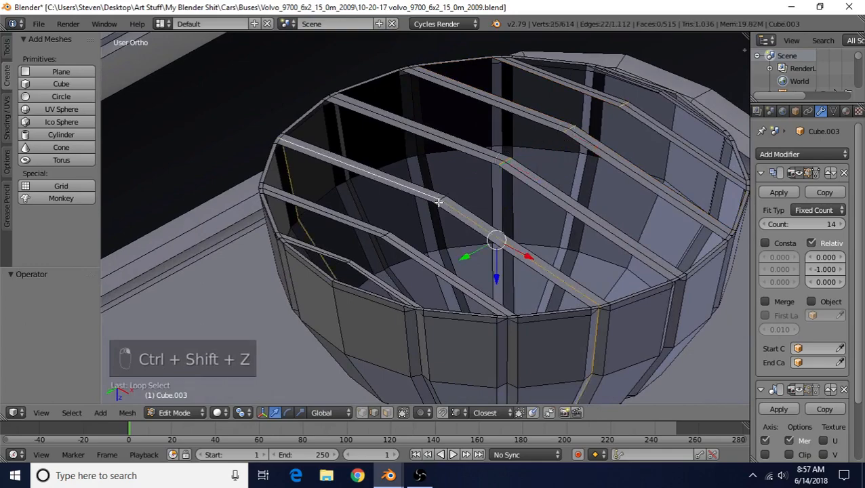
key(ctrl+z)
alt+shift+right_click(439, 201)
alt+shift+right_click(386, 234)
key(ctrl+z)
alt+shift+right_click(386, 235)
alt+shift+right_click(350, 261)
middle_drag(349, 261, 525, 172)
scroll(621, 263, up, 3)
alt+shift+right_click(623, 262)
scroll(623, 262, down, 3)
middle_drag(623, 262, 479, 197)
drag(479, 197, 448, 189)
- Bevel the strips' middle cross edges in Percent mode with an offset of 50 and 2 segments
key(ctrl+b)
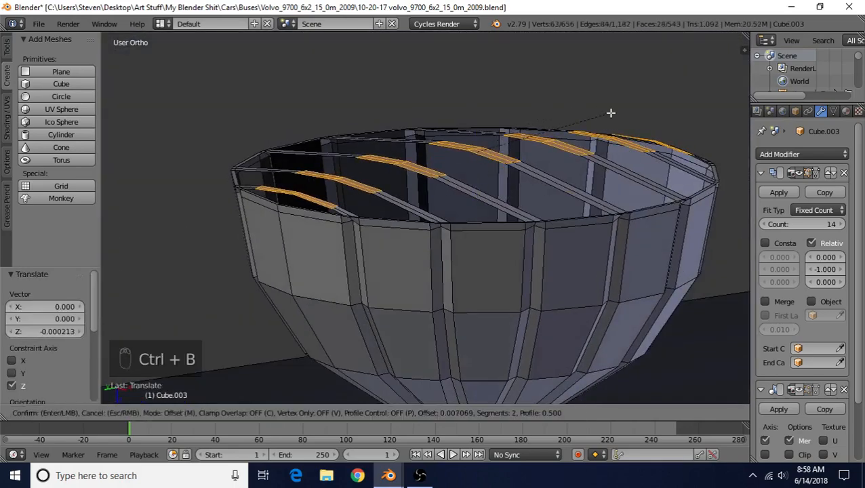
key(m)
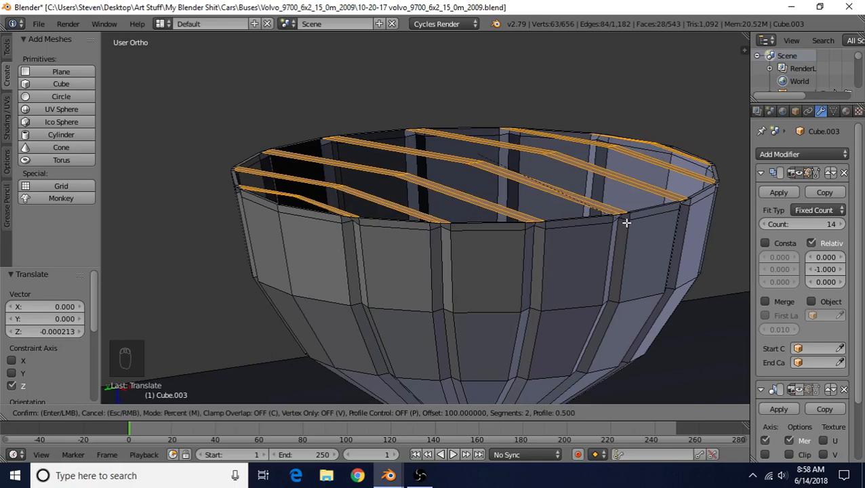
text(50)
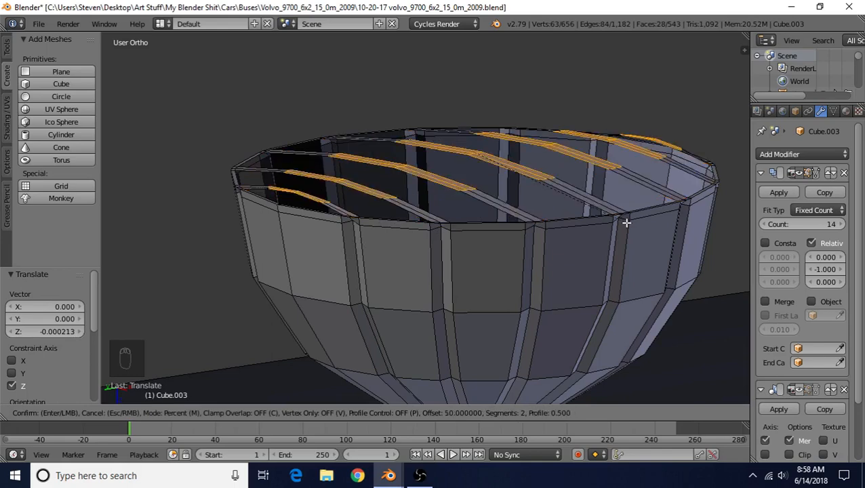
key(Return)
key(Tab)
key(Tab)
- Select the edge loops around the openings so that both long side edges of all seven strips are included
alt+right_click(554, 190)
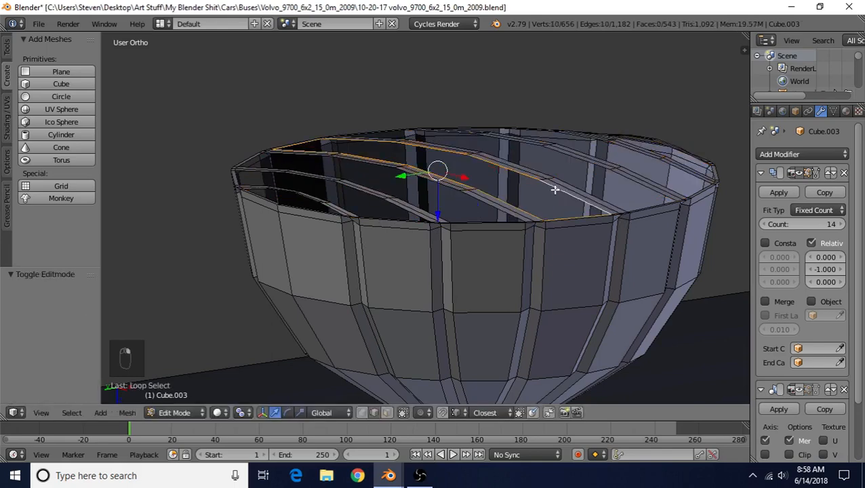
alt+shift+right_click(615, 175)
alt+shift+right_click(652, 157)
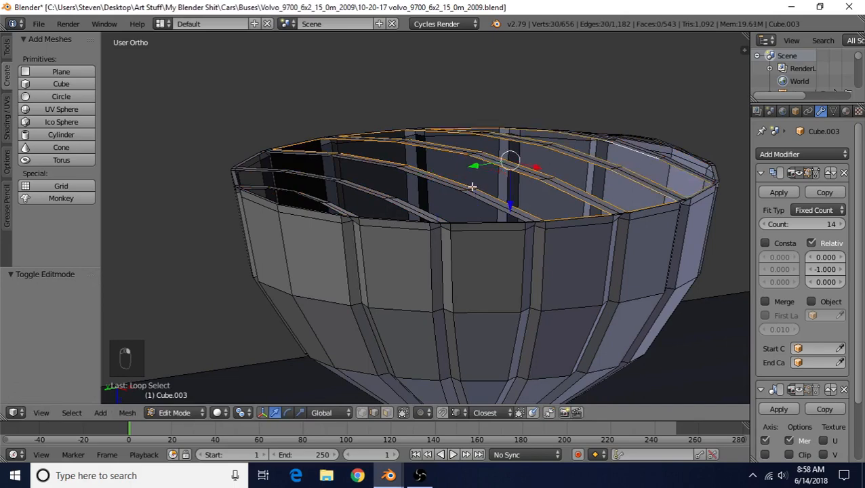
alt+shift+right_click(449, 190)
alt+shift+right_click(376, 196)
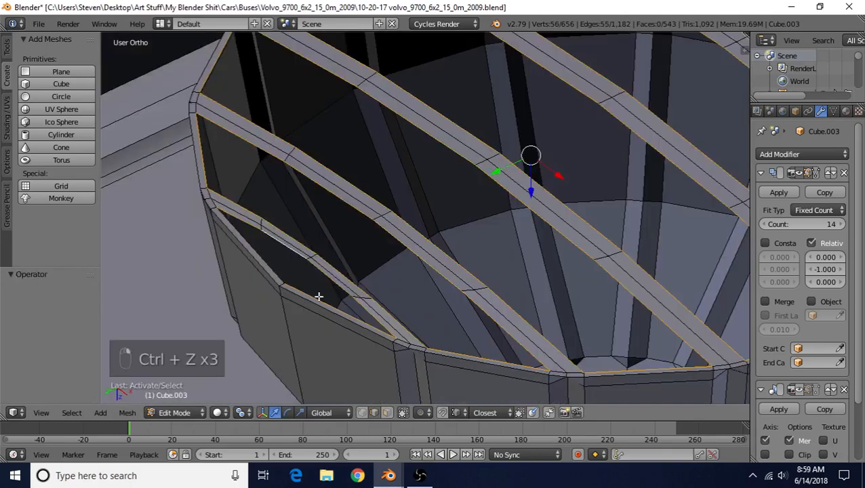
shift+right_click(317, 296)
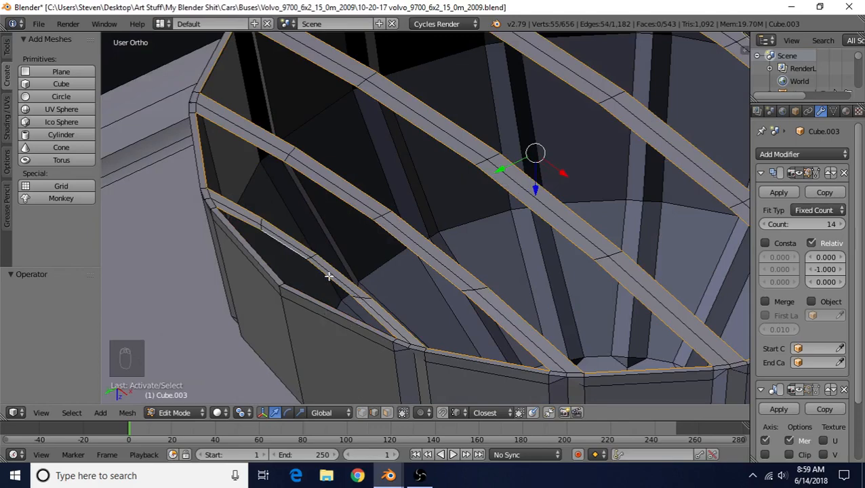
middle_drag(395, 335, 477, 230)
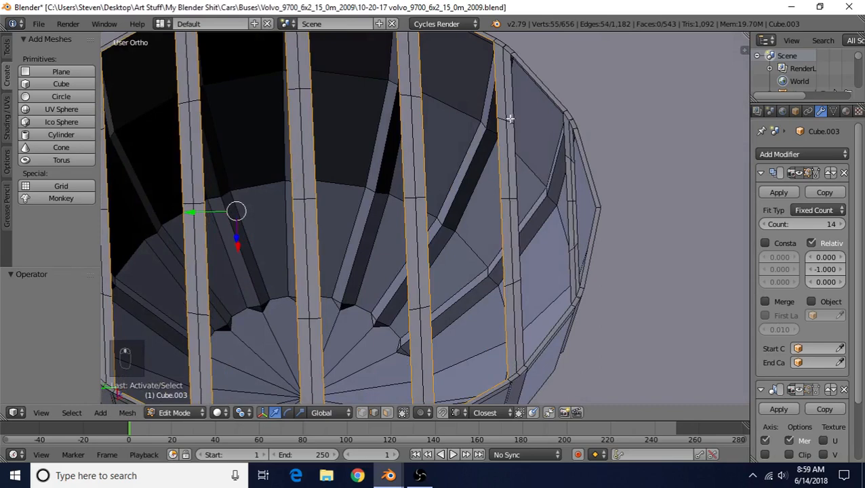
alt+shift+right_click(512, 93)
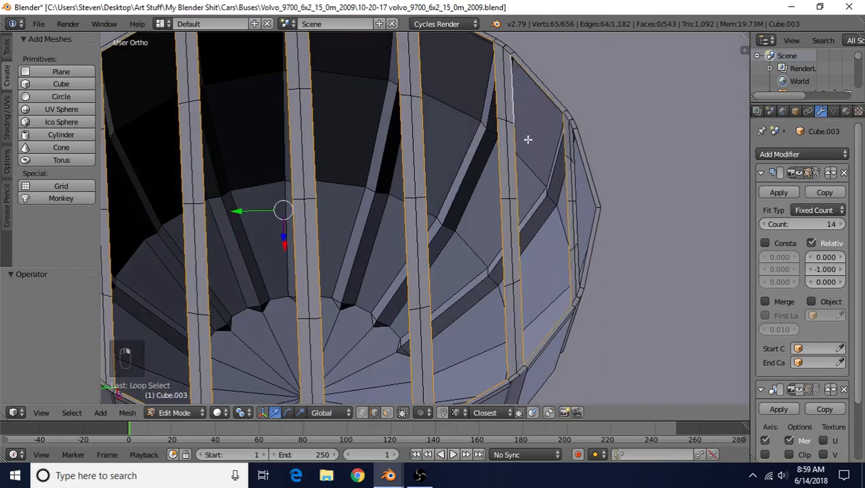
alt+shift+right_click(576, 178)
- Deselect the rim edges between the strips along the far side of the opening
scroll(523, 118, up, 5)
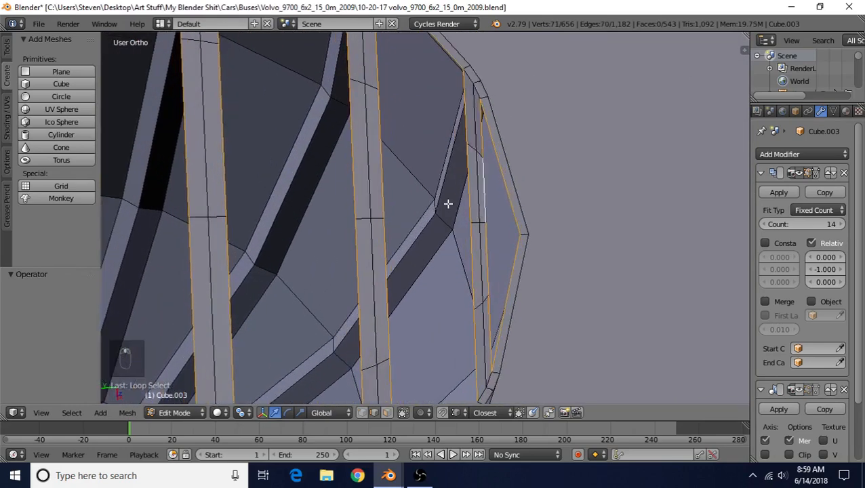
shift+right_click(502, 175)
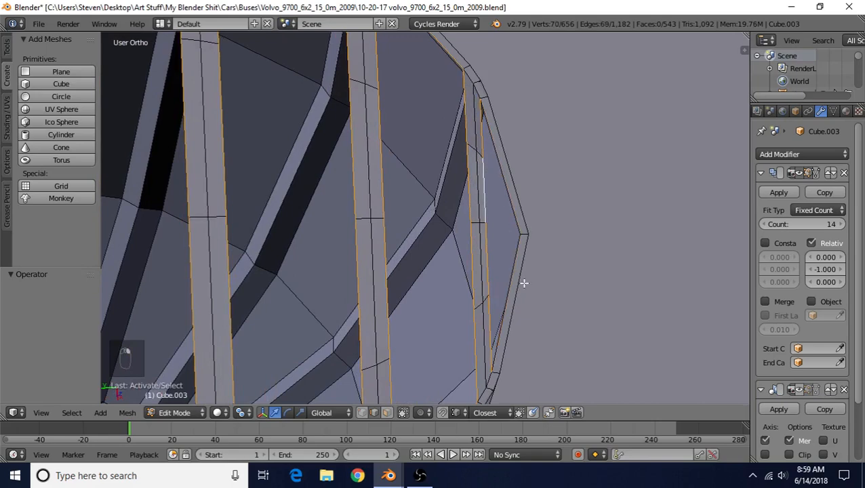
scroll(496, 297, down, 4)
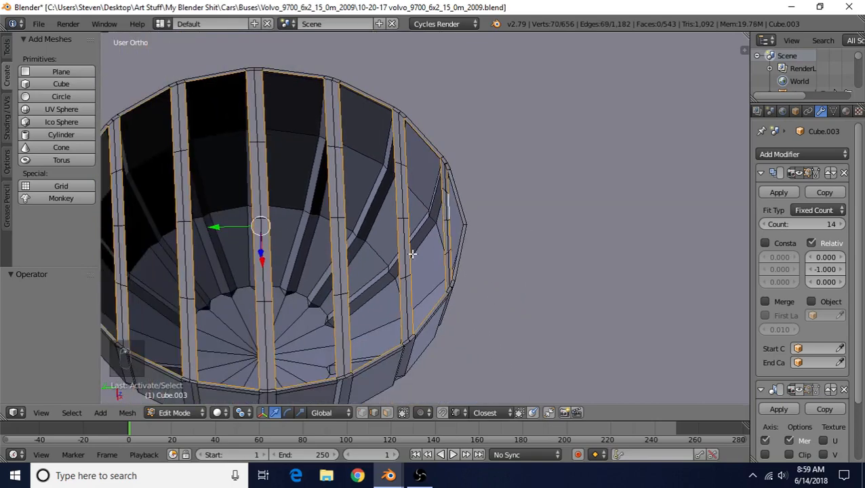
shift+middle_drag(412, 254, 535, 263)
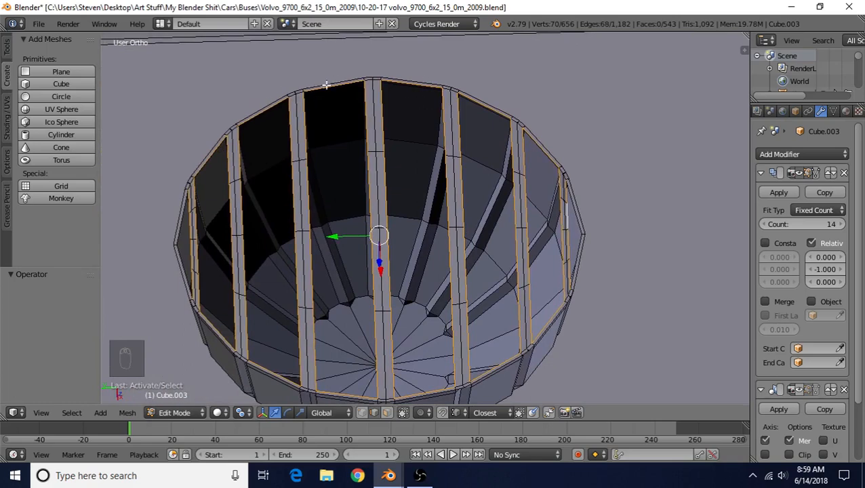
shift+right_click(274, 112)
key(ctrl+z)
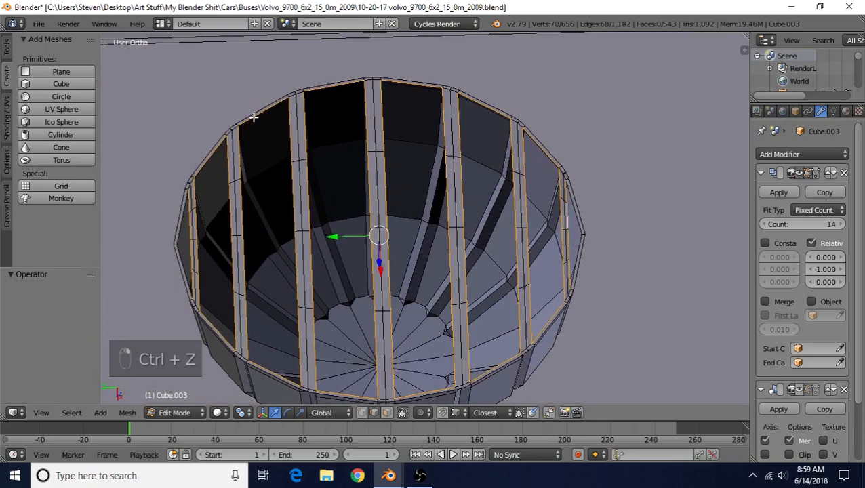
key(c)
middle_click(401, 91)
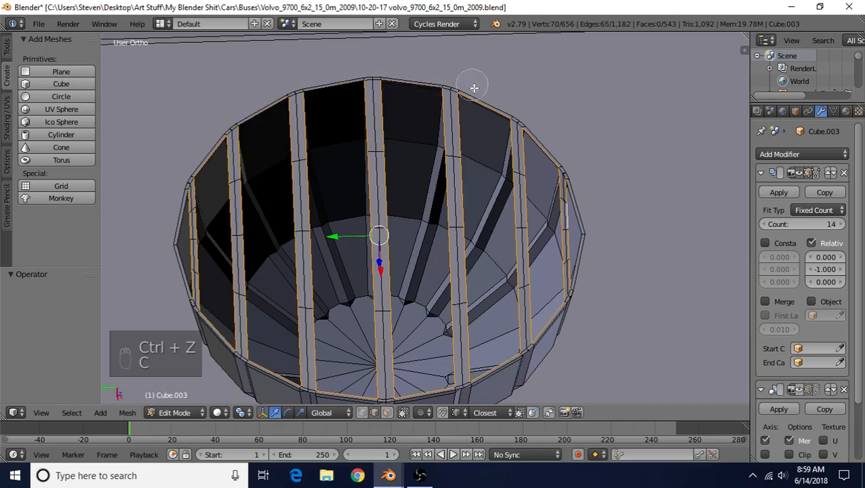
middle_click(482, 103)
middle_click(544, 142)
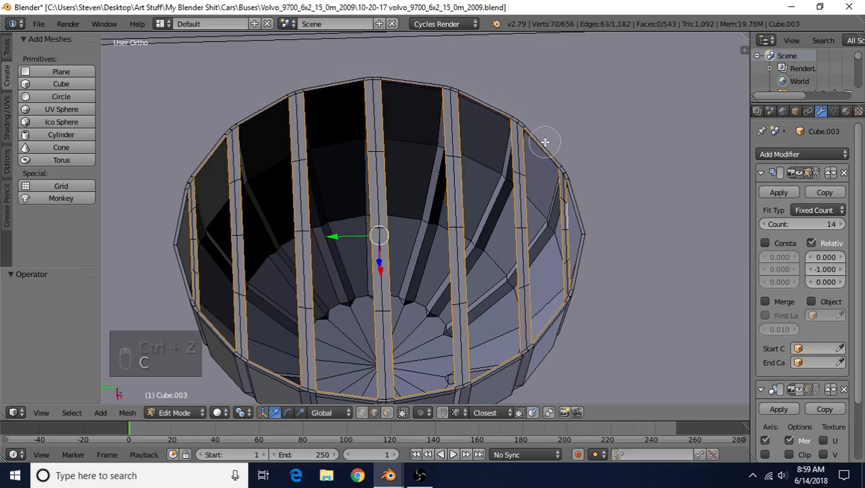
middle_click(203, 149)
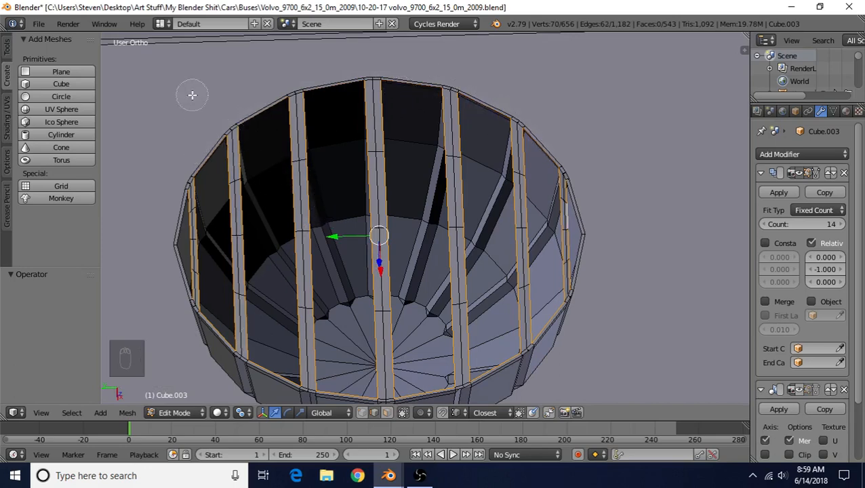
right_click(409, 242)
- Deselect the remaining rim edges along the near side, keeping only the strips' long side edges selected
shift+middle_drag(420, 262, 422, 151)
scroll(444, 231, up, 2)
key(c)
middle_click(539, 274)
middle_click(596, 202)
middle_click(441, 302)
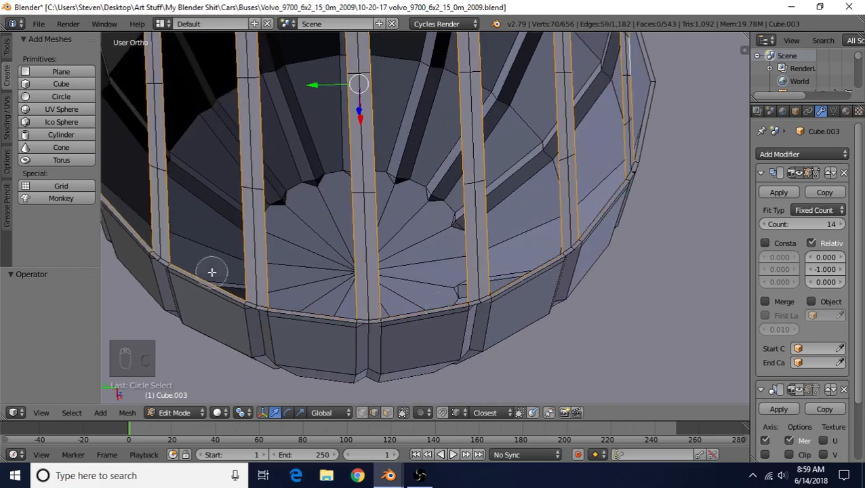
middle_click(211, 272)
shift+middle_drag(189, 263, 334, 271)
key(c)
middle_click(261, 222)
key(z)
scroll(348, 184, down, 6)
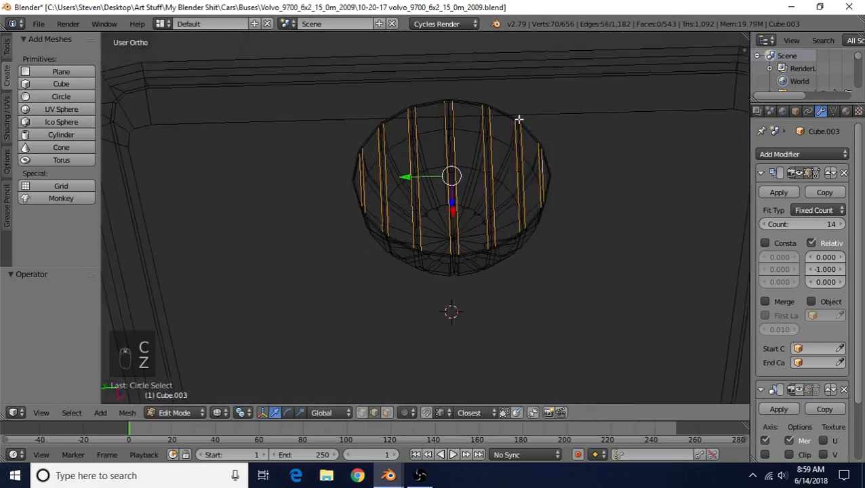
key(z)
key(z)
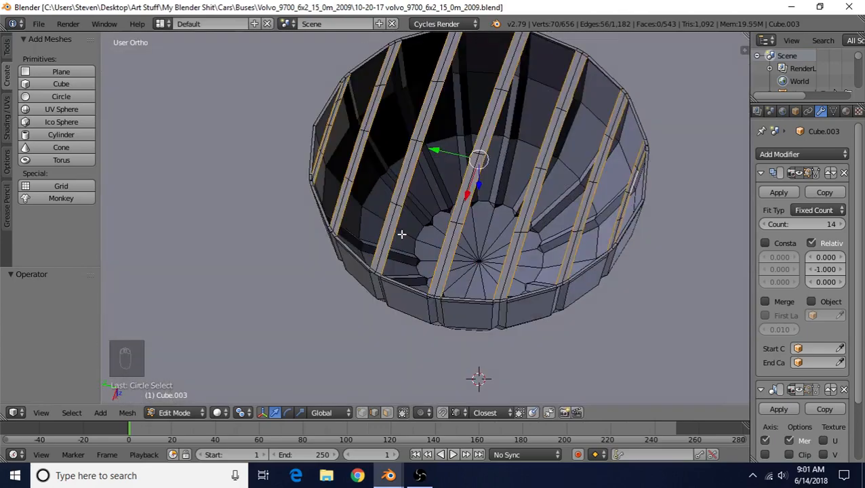
- Extrude the strips' side edges down along Z into deep slat walls reaching past the half-sphere
key(e)
right_click(423, 193)
middle_drag(454, 243, 458, 176)
drag(480, 184, 476, 343)
middle_drag(472, 223, 427, 179)
- Select the middle cross edges of the two strips beside the central one and move them 0.005 along Z
right_click(419, 194)
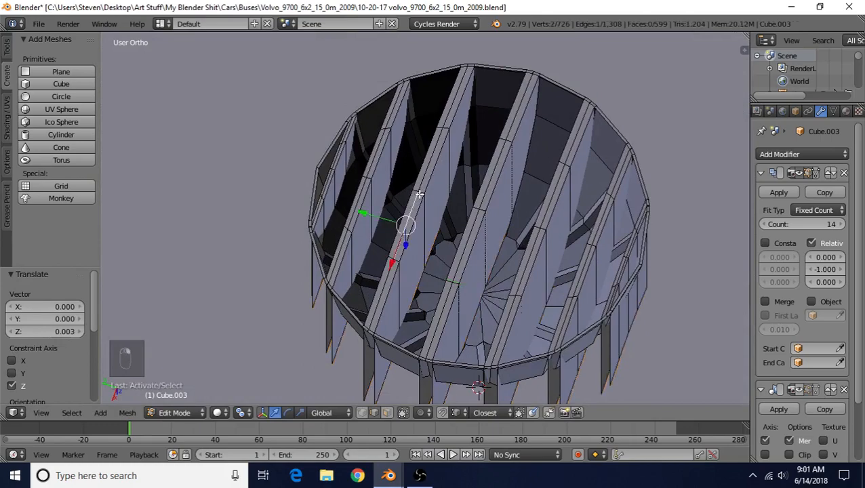
scroll(418, 191, up, 3)
right_click(408, 174)
shift+right_click(418, 172)
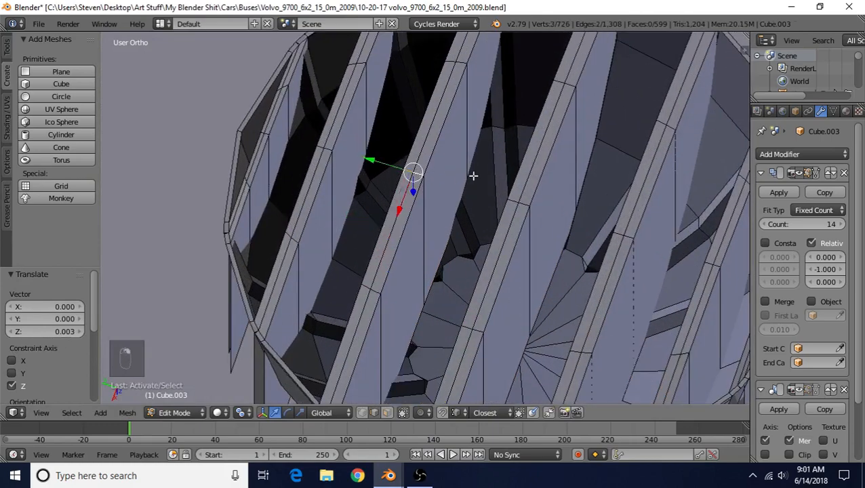
shift+right_click(618, 230)
shift+right_click(626, 237)
middle_drag(469, 242, 498, 150)
middle_drag(371, 130, 487, 131)
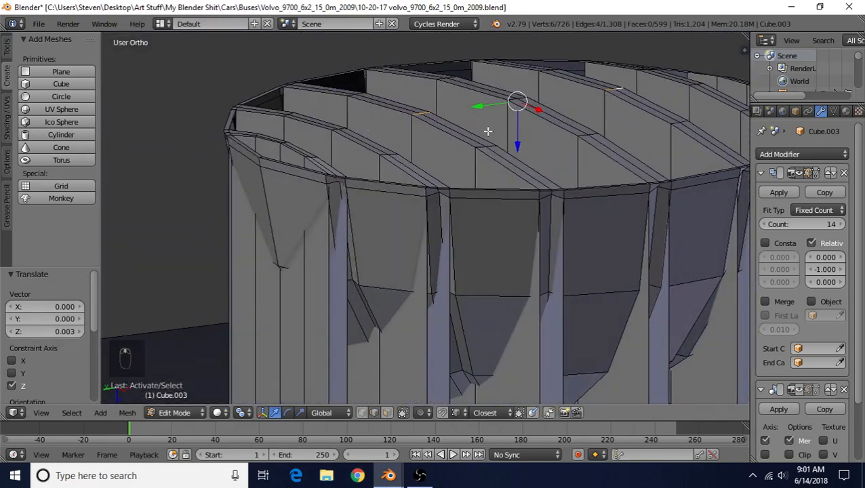
drag(522, 135, 518, 195)
middle_drag(514, 112, 438, 153)
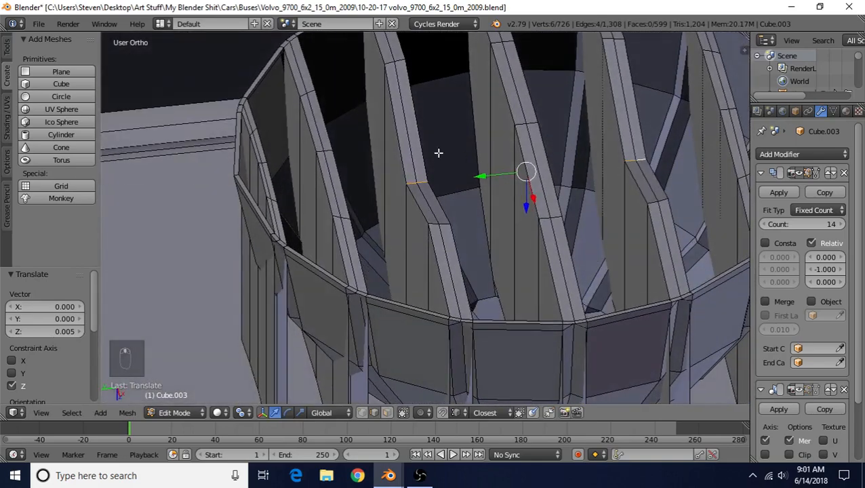
- Move the same two strips' middle cross edges a further 0.000608 along Z
mouse_move(524, 150)
middle_down()
mouse_move(522, 159)
mouse_move(532, 154)
middle_up()
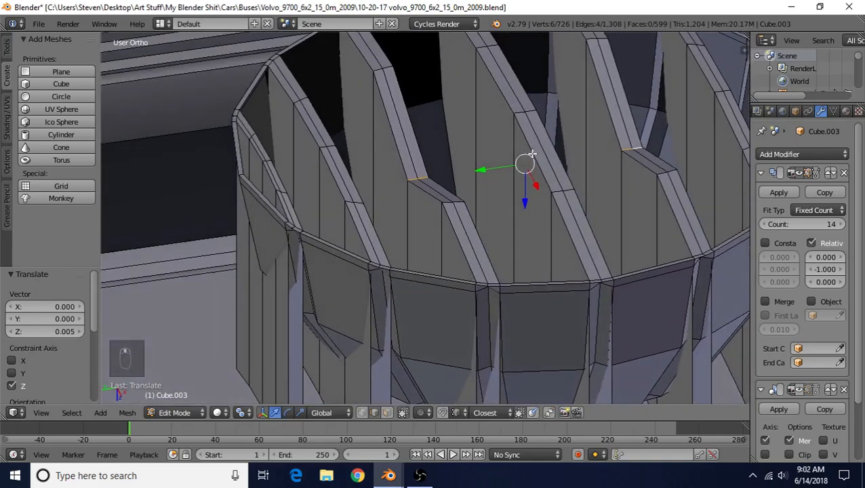
scroll(520, 128, down, 4)
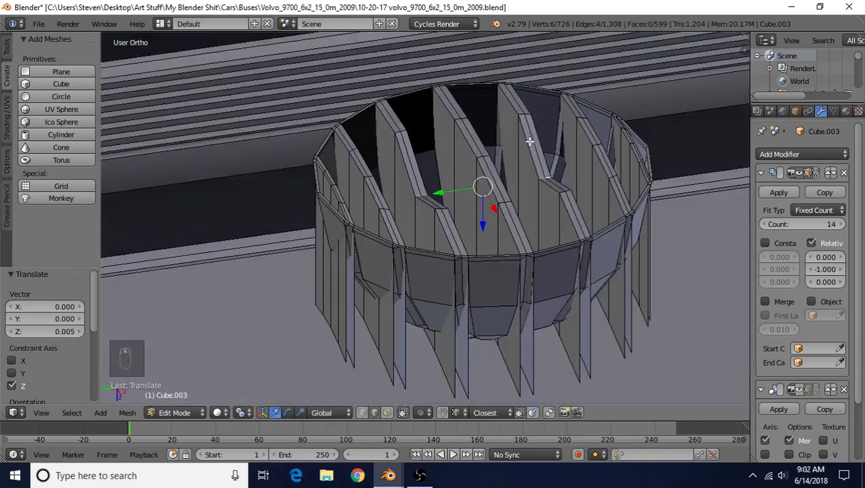
scroll(407, 195, up, 3)
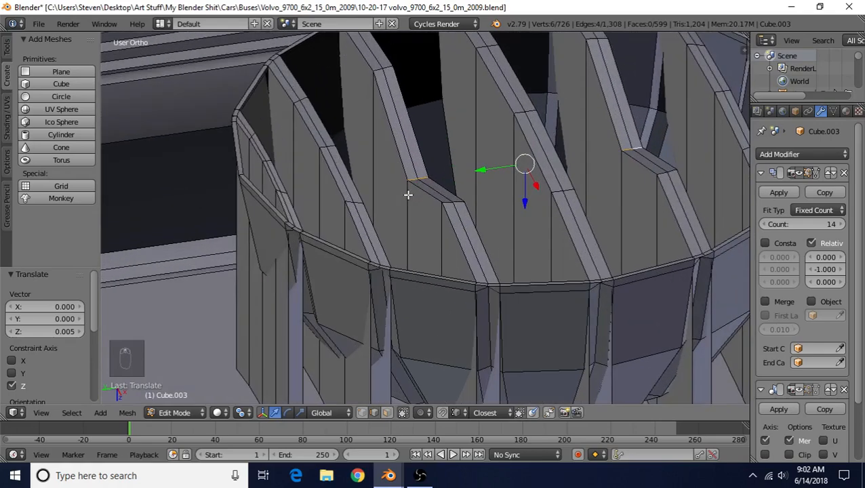
drag(527, 195, 527, 205)
- Select the middle cross edges of the next outer pair of strips and move them 0.002 along Z
middle_drag(401, 168, 317, 135)
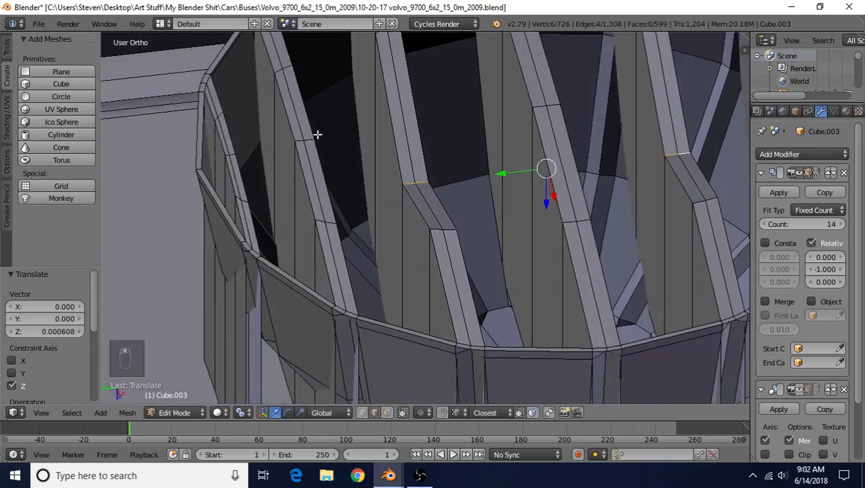
click(299, 140)
middle_drag(517, 131, 557, 129)
shift+right_click(570, 122)
shift+right_click(581, 122)
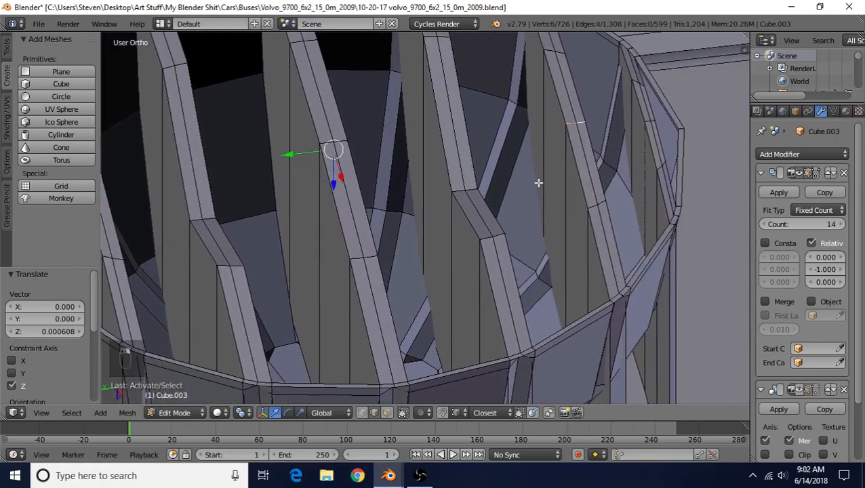
middle_drag(538, 182, 536, 169)
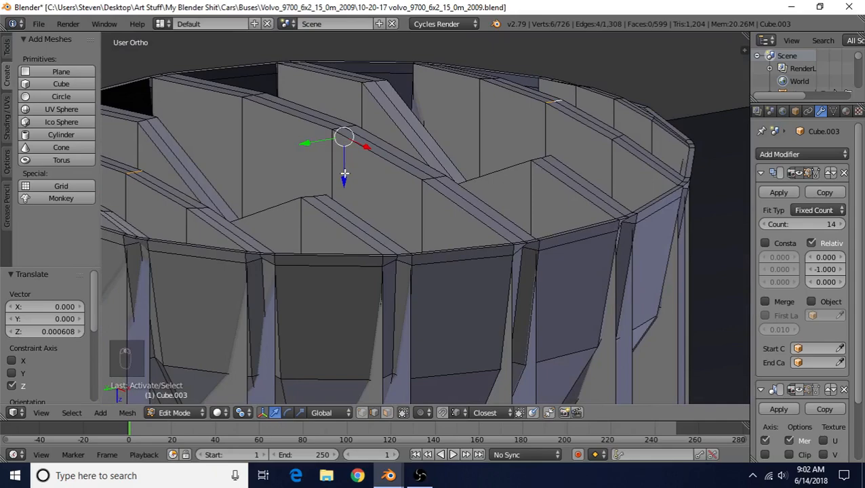
key(g)
key(z)
click(347, 197)
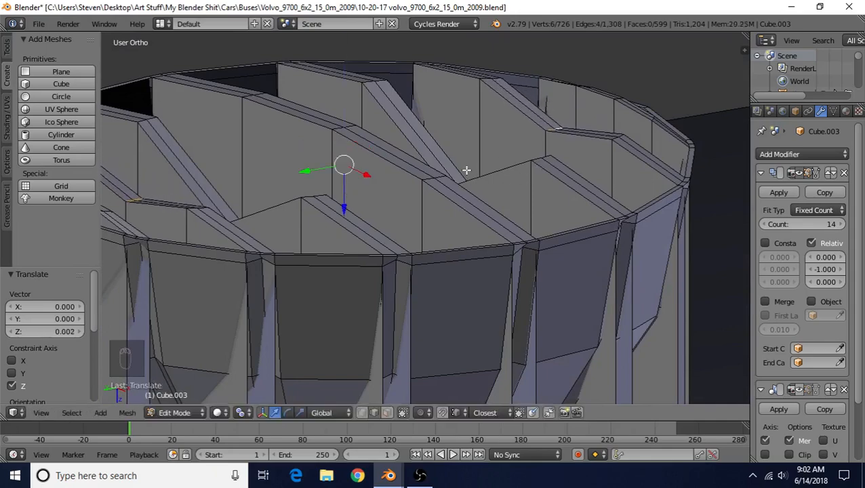
- Duplicate in place the two adjoining middle side faces of the grille's central slat
scroll(347, 197, down, 6)
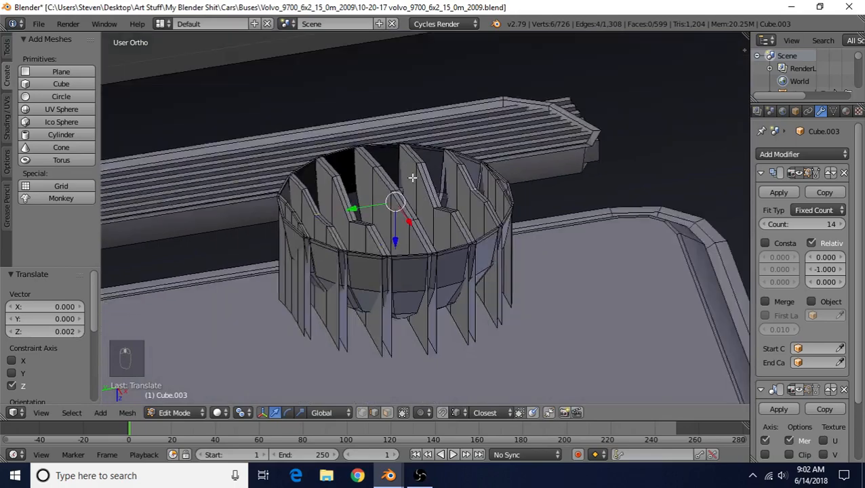
scroll(412, 177, down, 1)
middle_drag(412, 178, 359, 204)
scroll(362, 210, up, 2)
click(387, 412)
scroll(413, 303, down, 1)
scroll(413, 303, up, 2)
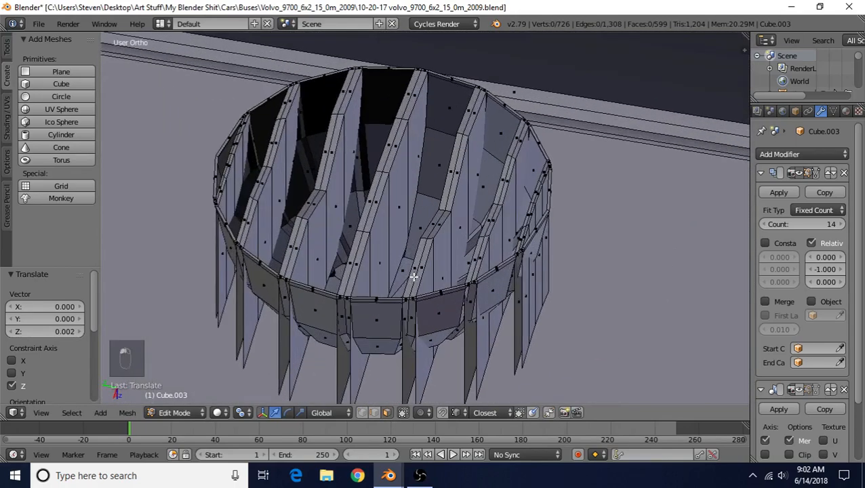
right_click(378, 223)
shift+right_click(399, 198)
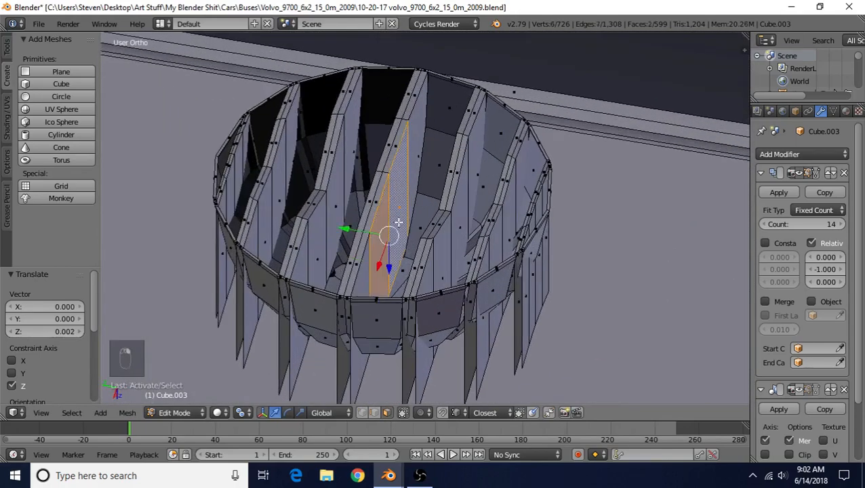
key(shift+d)
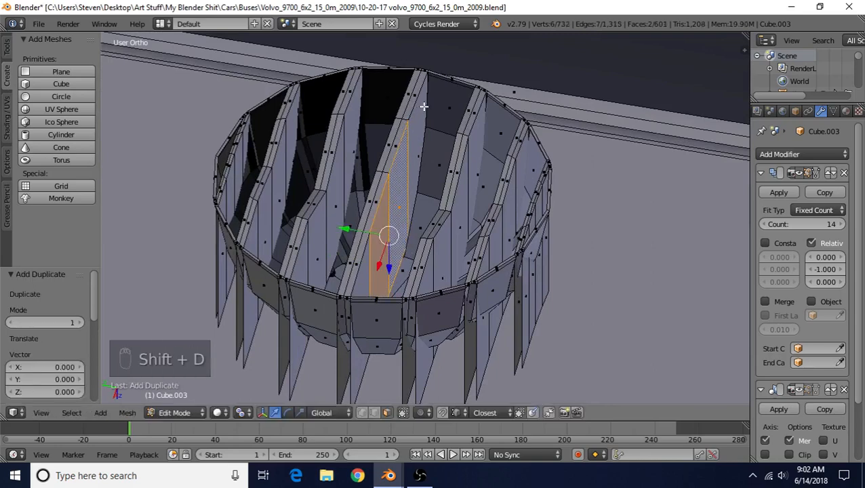
- Extrude the duplicated faces into a thin block, offsetting them -0.000932 along Y
key(e)
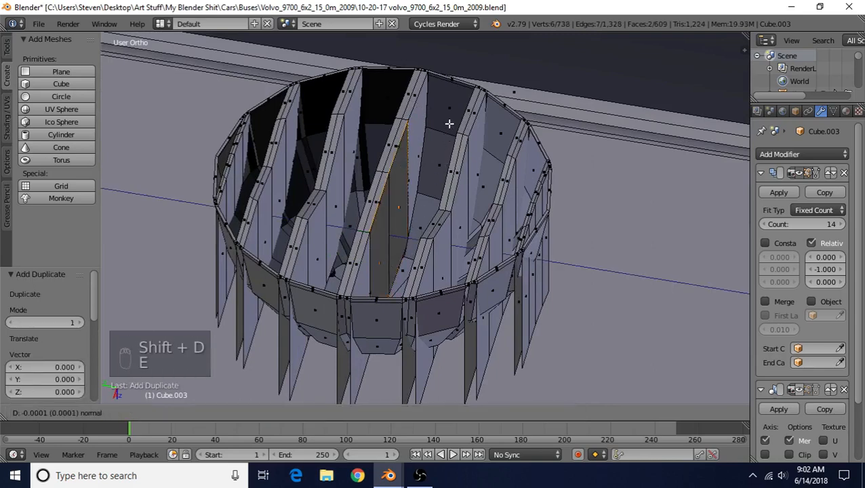
right_click(449, 124)
drag(344, 228, 350, 232)
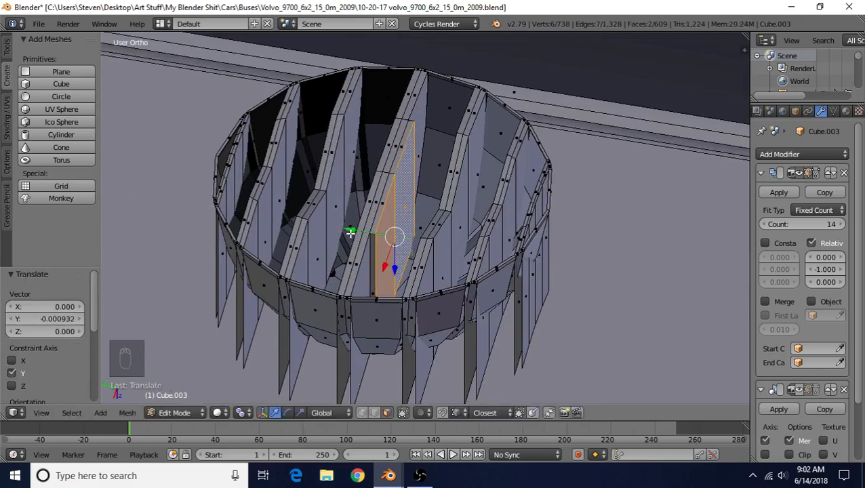
- Select the two top faces of the thin block beside the central slat and move them -0.002 along Z
right_click(387, 185)
shift+right_click(398, 148)
middle_drag(396, 168, 416, 122)
drag(391, 208, 391, 209)
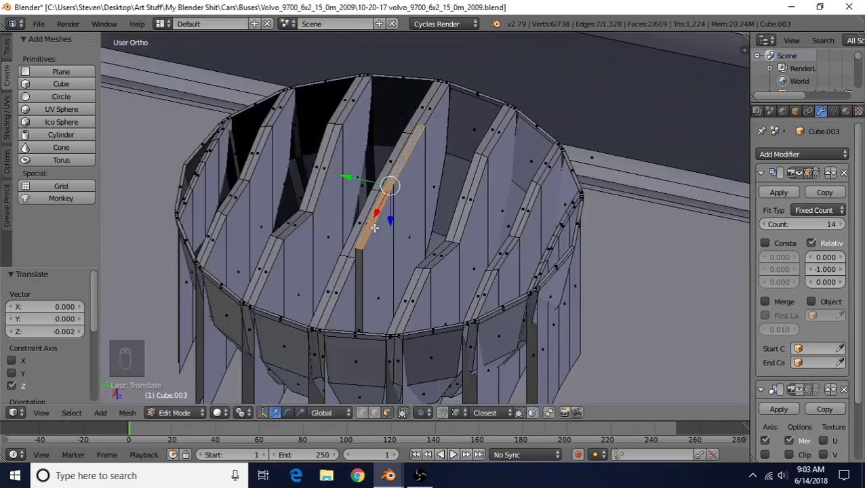
middle_drag(391, 209, 365, 258)
- Add three evenly spaced loop cuts across each of the thin block's two lengthwise sections
key(ctrl+r)
scroll(364, 228, up, 1)
double_click(364, 228)
scroll(364, 258, up, 2)
key(ctrl+r)
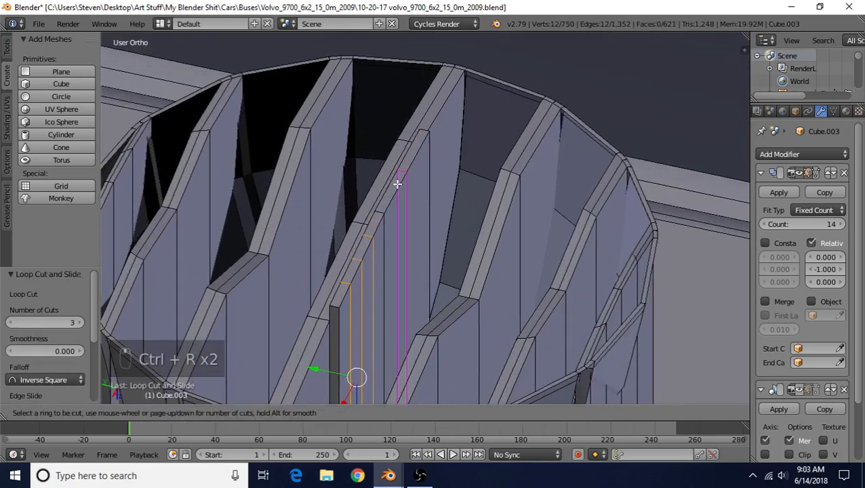
scroll(397, 183, up, 2)
double_click(397, 184)
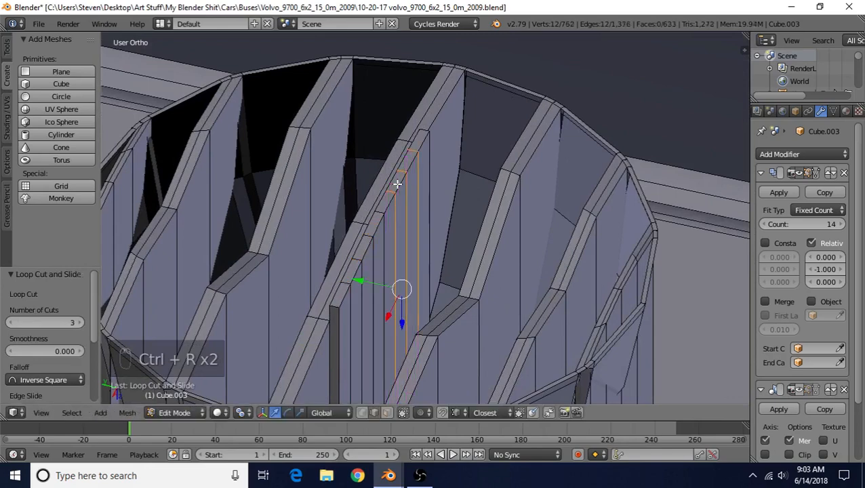
- Select four alternate cross edges on top of the thin block and move them 0.000762 along Z
middle_drag(416, 255, 410, 163)
right_click(407, 151)
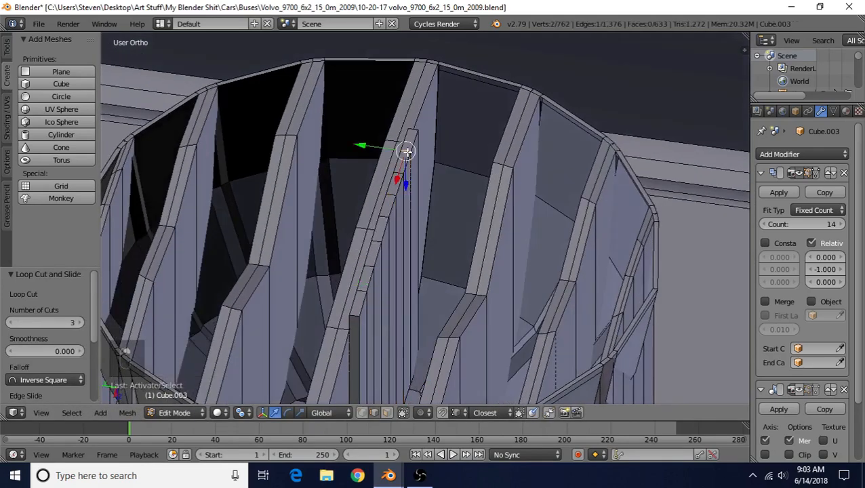
shift+right_click(398, 175)
middle_drag(398, 194, 448, 212)
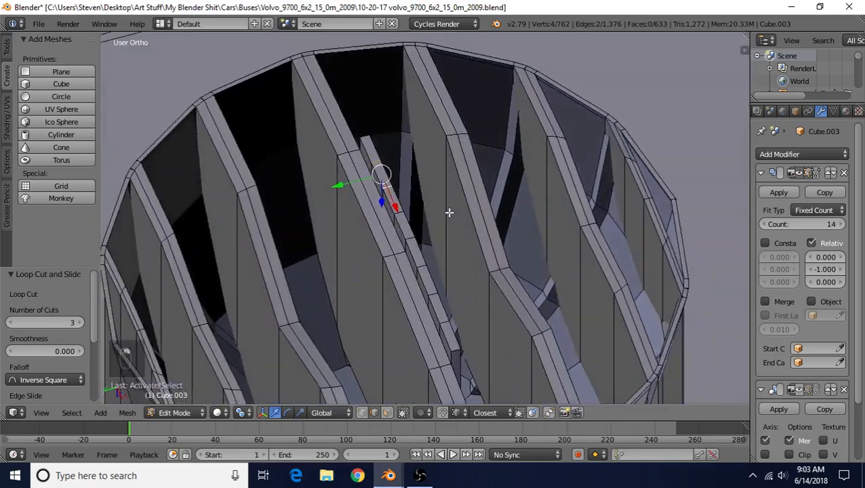
scroll(448, 212, up, 3)
right_click(340, 121)
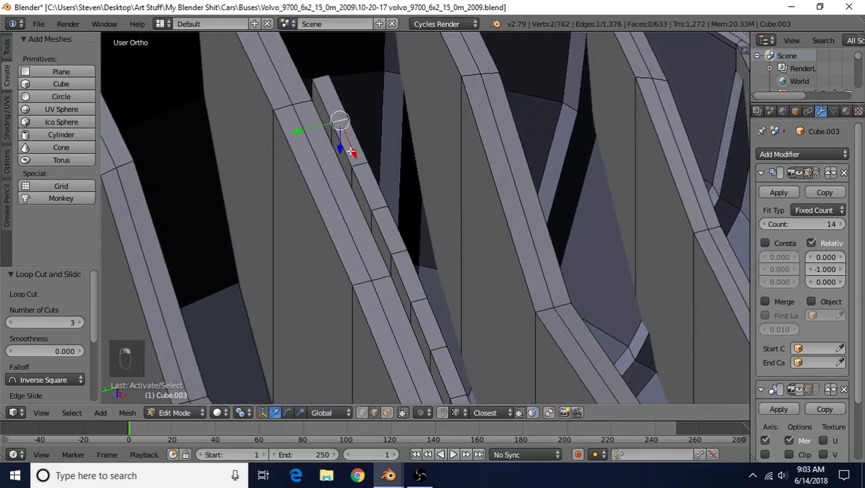
shift+right_click(377, 206)
shift+right_click(413, 295)
middle_drag(414, 298, 403, 134)
shift+right_click(454, 300)
drag(396, 146, 396, 154)
- Select the top edges at both ends of the thin block and move them 0.000485 along Z
right_click(485, 158)
shift+middle_drag(341, 101, 353, 126)
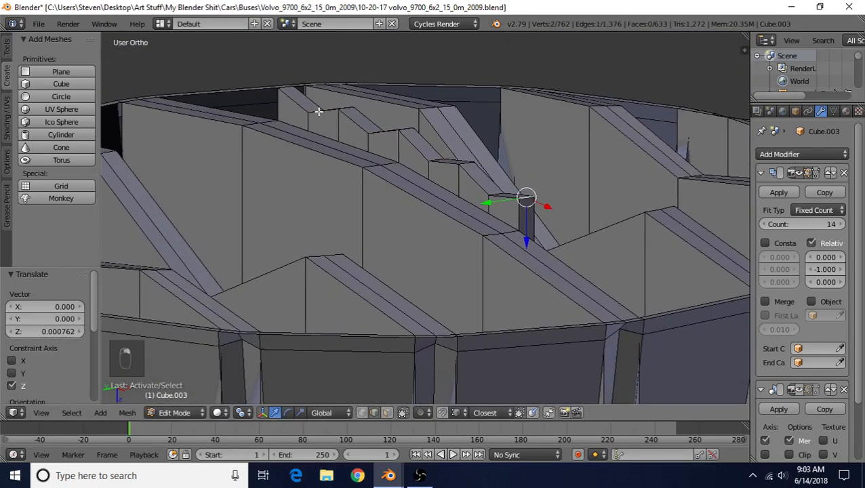
shift+right_click(290, 87)
drag(407, 188, 411, 200)
- Select the top cross edges nearest each end of the thin block and move them 0.000172 along Z
right_click(495, 194)
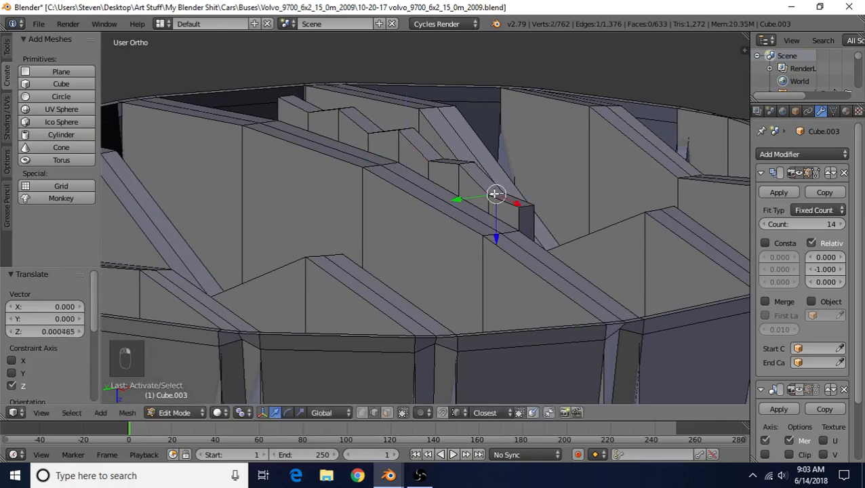
middle_drag(318, 107, 315, 100)
right_click(309, 95)
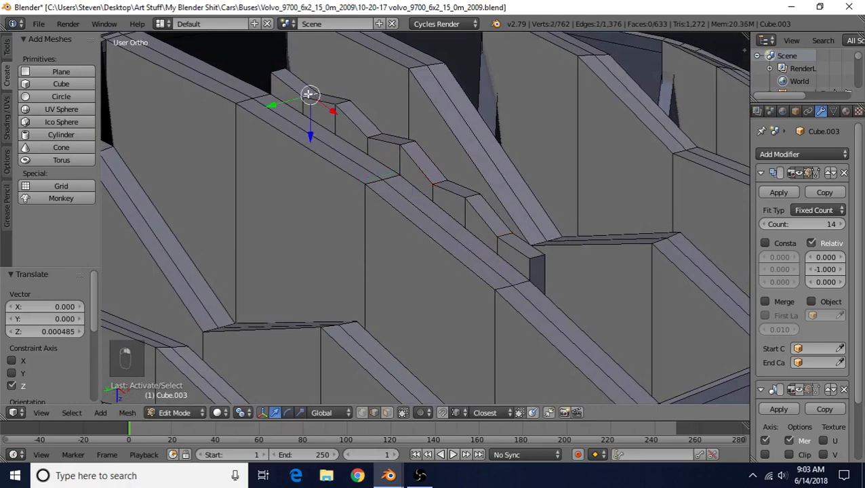
shift+right_click(503, 233)
middle_drag(504, 233, 451, 185)
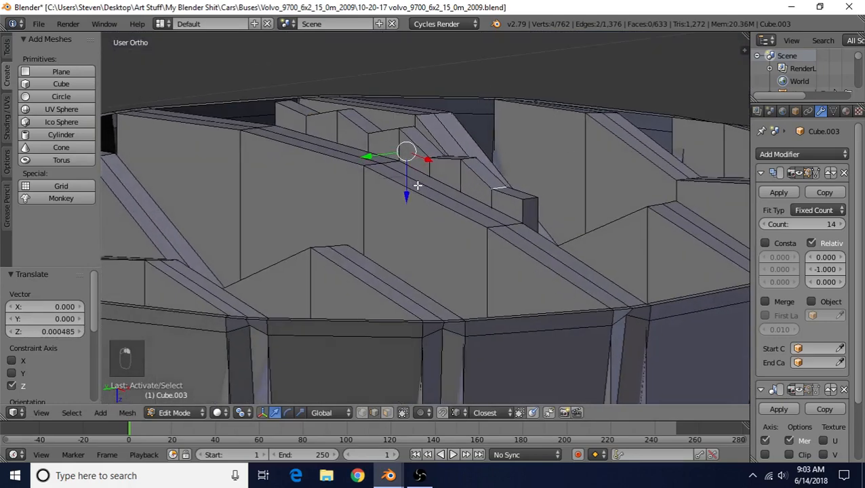
drag(409, 188, 411, 191)
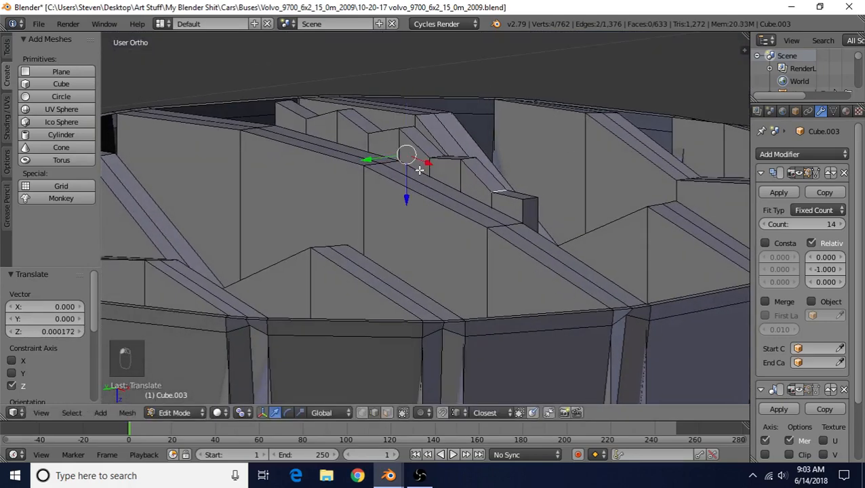
- Move the thin block's central top cross edge -0.000309 along Z
right_click(401, 127)
key(g)
key(z)
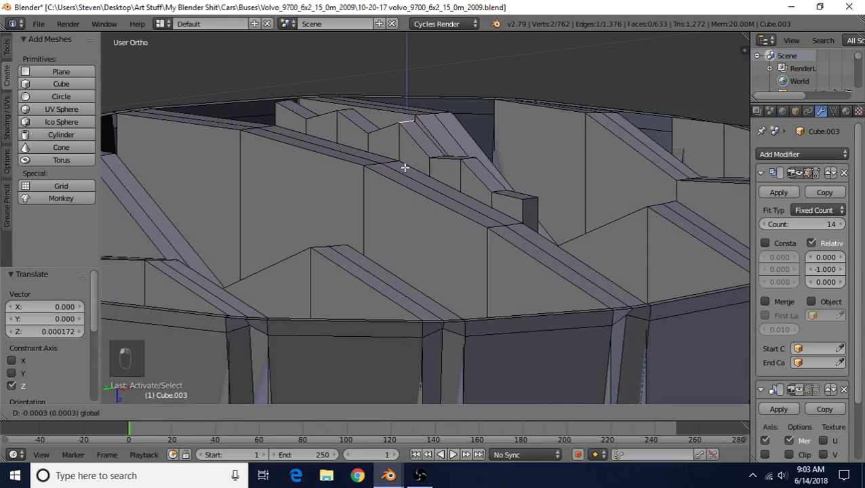
click(405, 167)
- Select the raised top cross edges on either side of the block's central peak and move them 0.000103 along Z
right_click(346, 111)
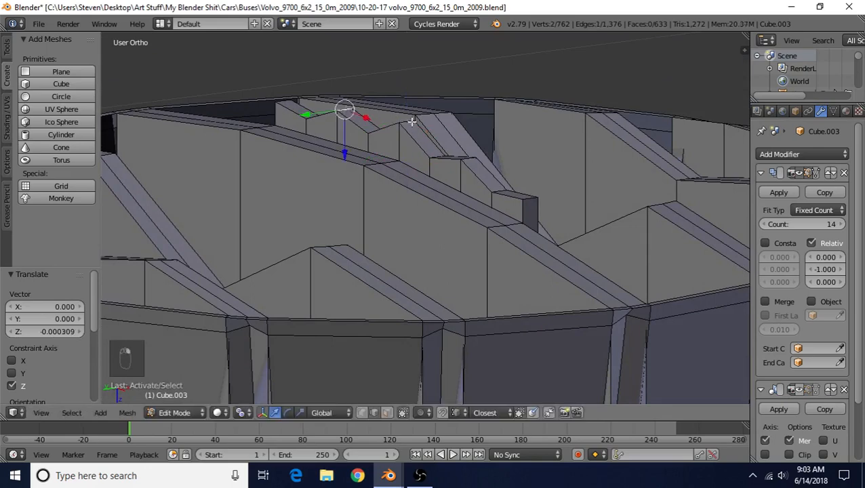
shift+right_click(470, 159)
key(g)
key(z)
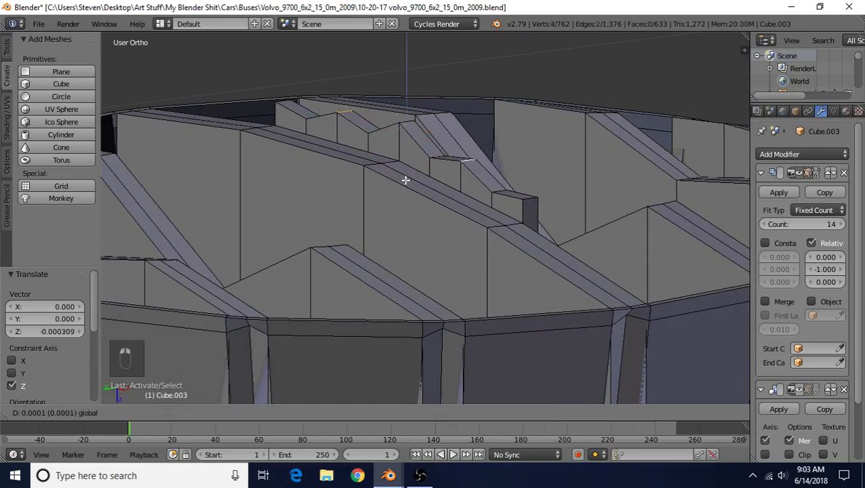
click(404, 179)
scroll(366, 207, down, 5)
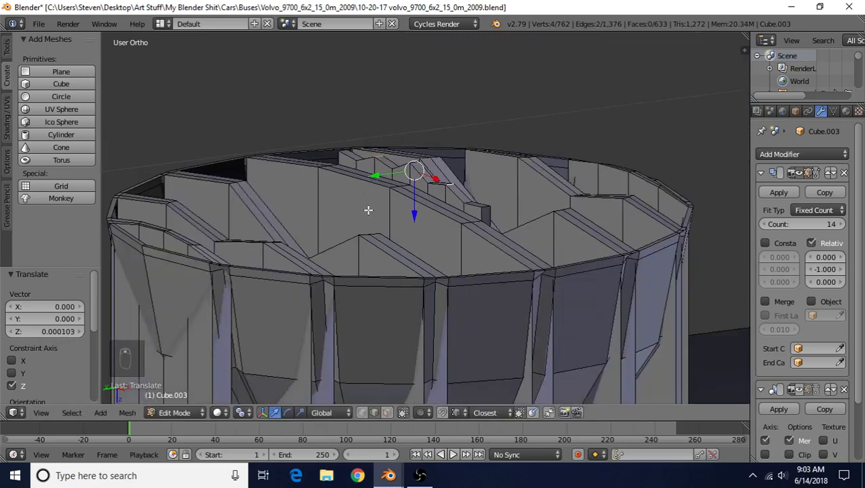
key(Tab)
key(Tab)
- Add a circle with 16 vertices to the fixture mesh
middle_drag(434, 174, 75, 98)
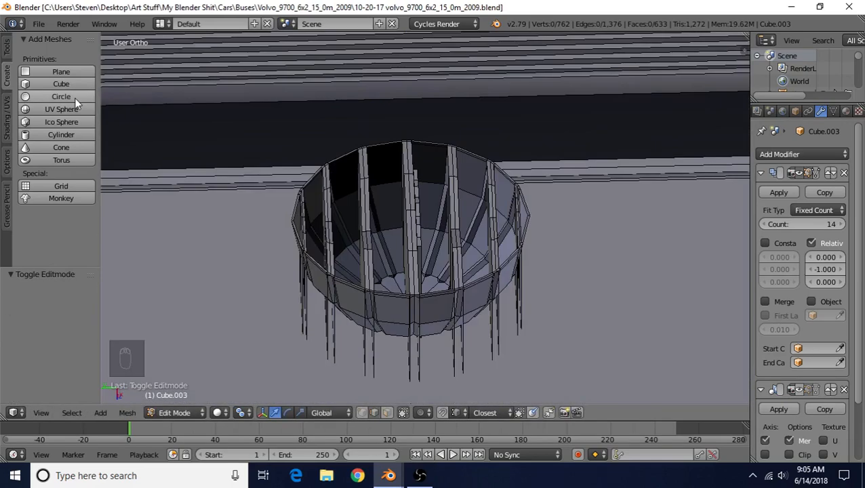
click(74, 98)
click(54, 307)
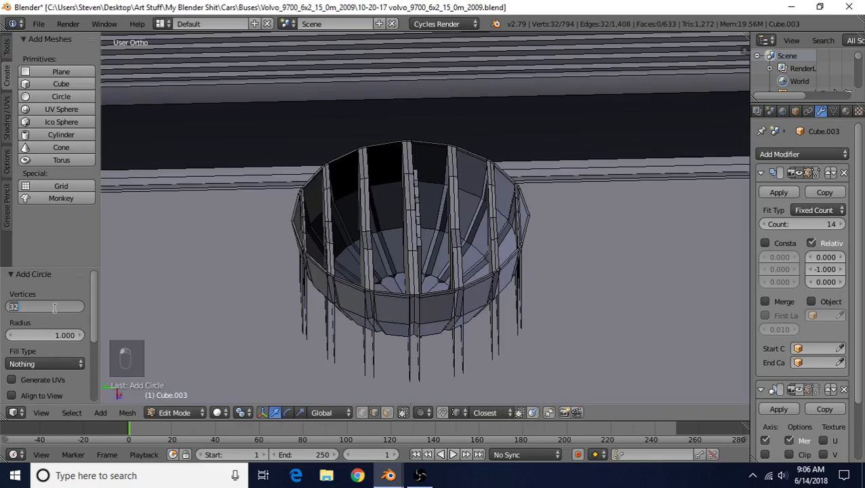
text(16)
key(Return)
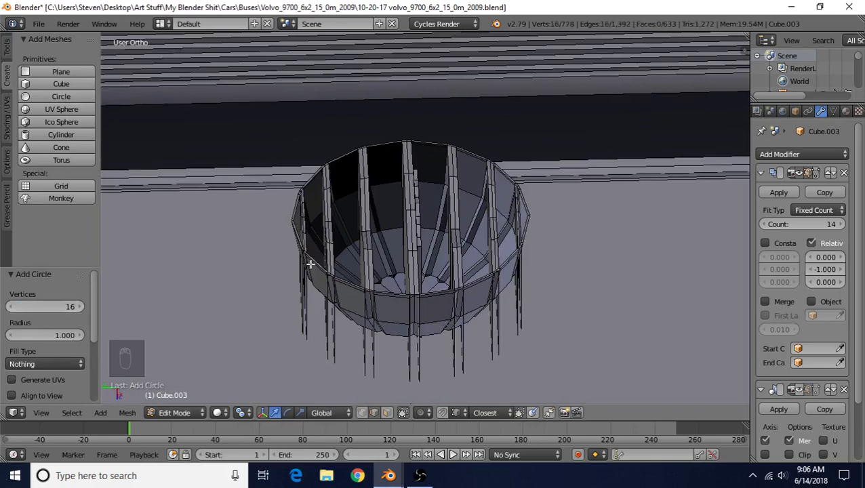
- From the bottom view, scale the circle down by 0.239, 0.209 and 0.585 until it sits just outside the fixture's rim
key(ctrl+KP_7)
scroll(338, 284, down, 4)
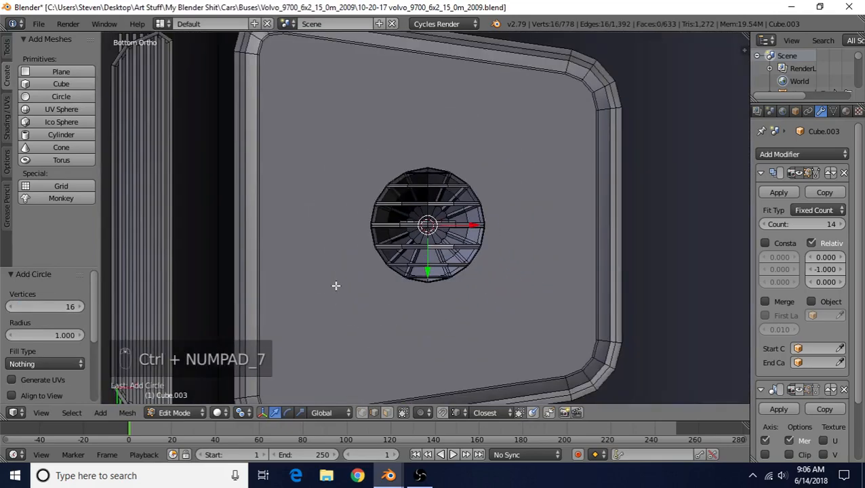
key(s)
click(450, 191)
scroll(498, 118, up, 1)
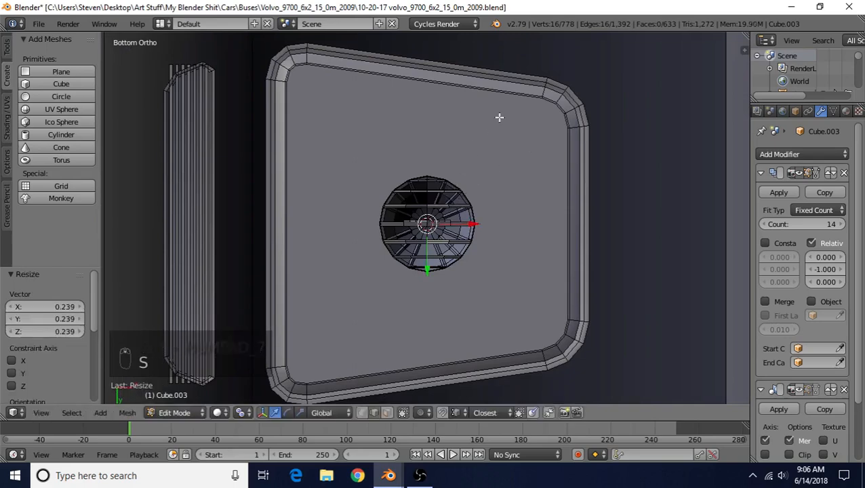
key(s)
click(442, 195)
scroll(437, 199, up, 2)
scroll(437, 198, up, 2)
key(s)
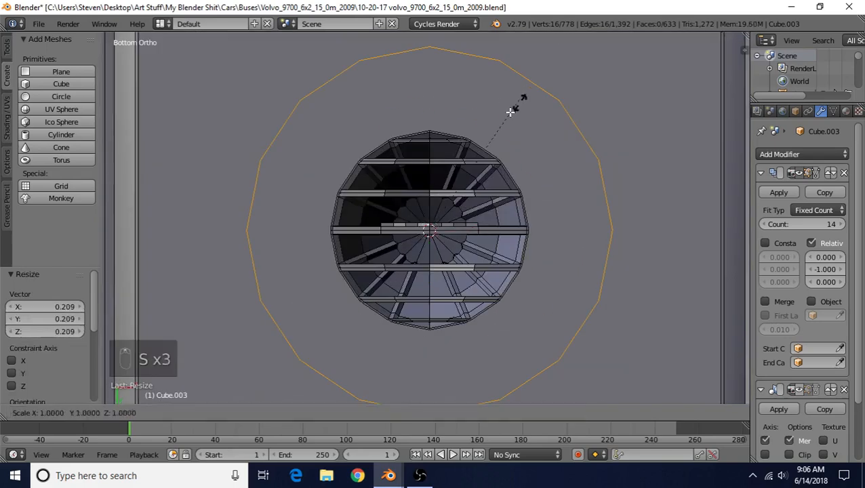
click(476, 146)
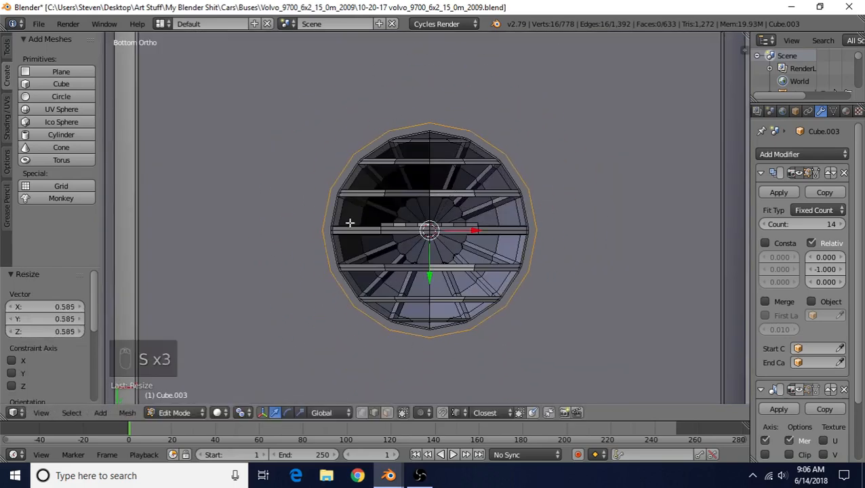
- Select the centre vertices at both ends of the central slat and snap the 3D cursor to the selection
scroll(349, 222, up, 2)
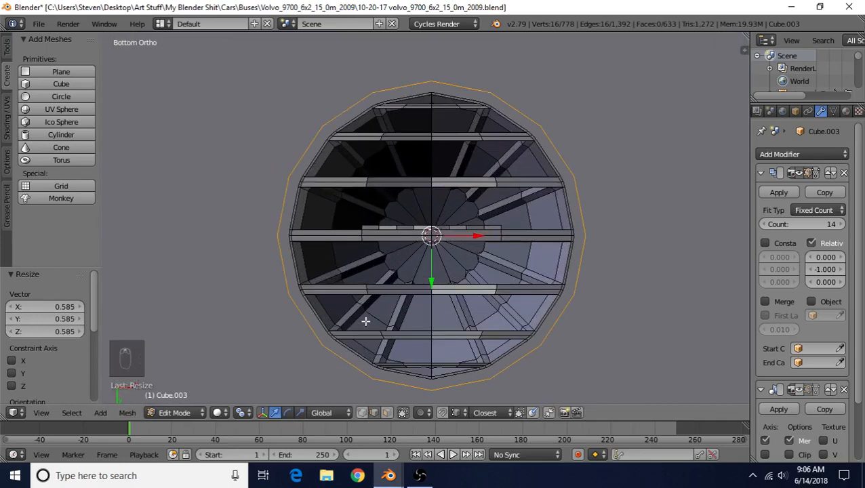
scroll(365, 321, up, 1)
scroll(355, 309, up, 3)
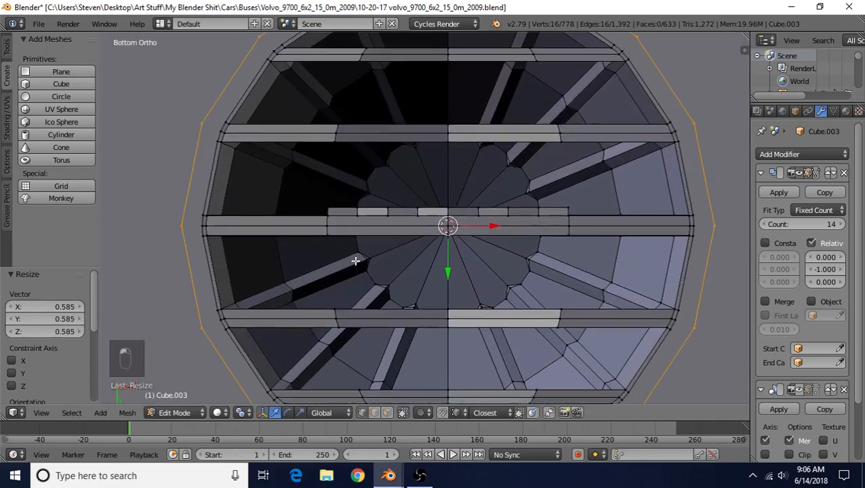
right_click(207, 225)
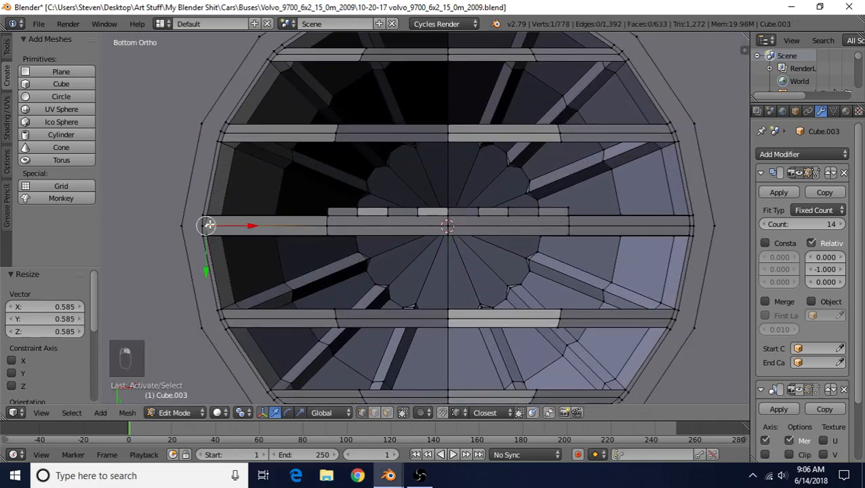
shift+right_click(683, 225)
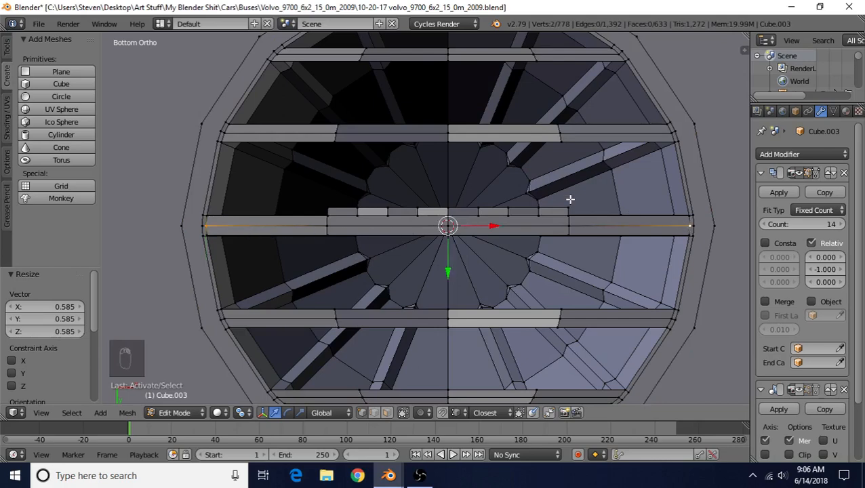
key(shift+s)
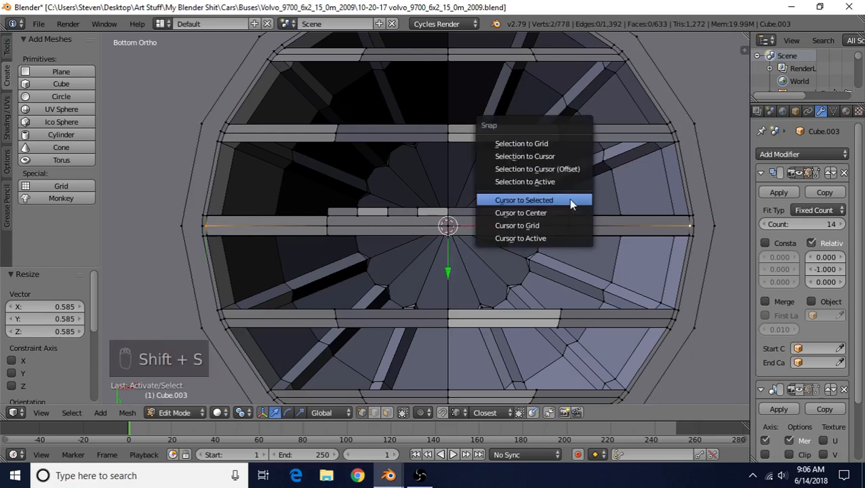
click(532, 200)
scroll(313, 248, down, 3)
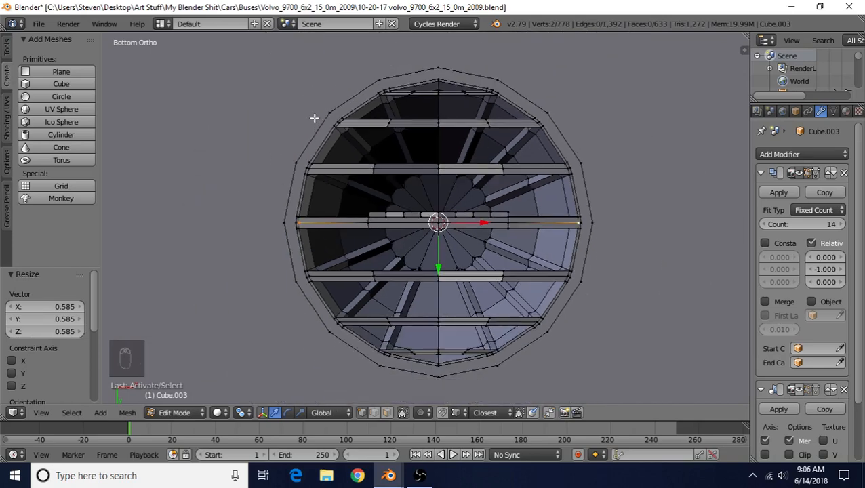
scroll(326, 148, up, 2)
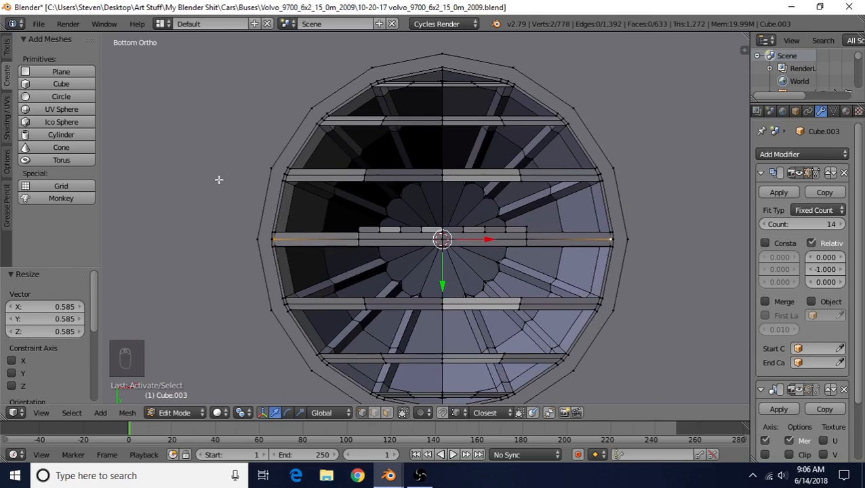
- Snap the 3D cursor to the selected slat end vertices and scale the outer circle by about 0.977 and 0.994 towards the fixture's rim
click(192, 122)
key(shift+s)
click(576, 190)
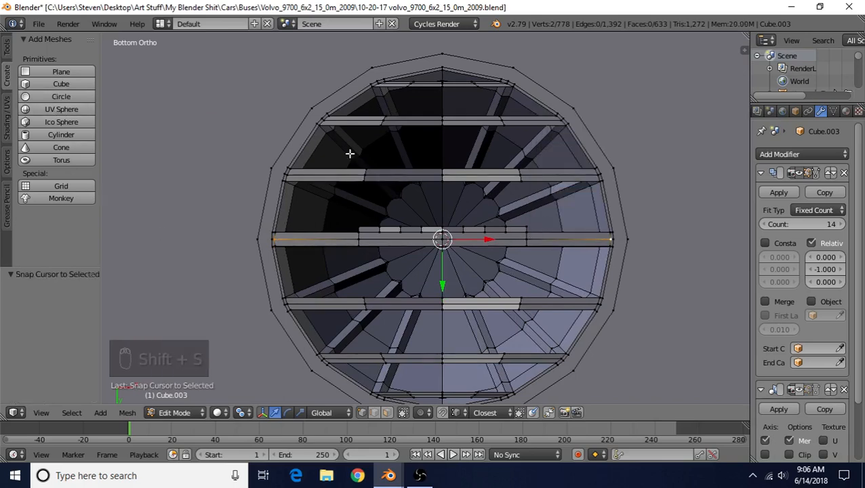
shift+middle_drag(349, 153, 346, 164)
alt+right_click(293, 118)
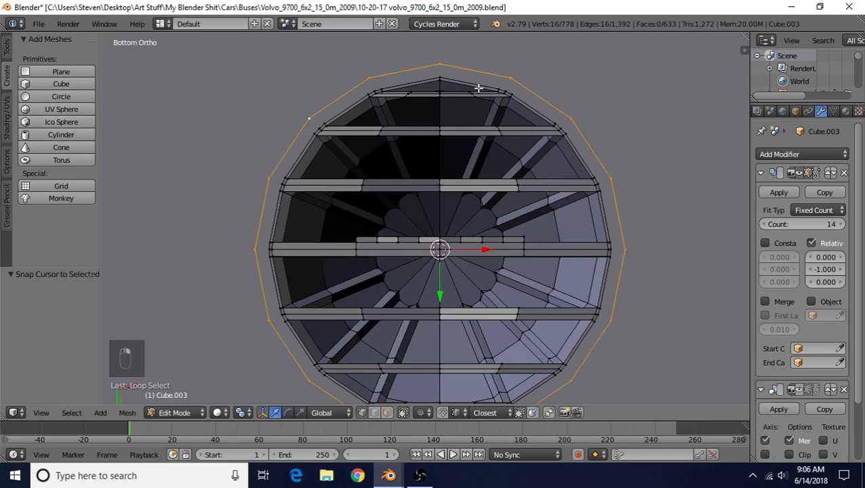
key(s)
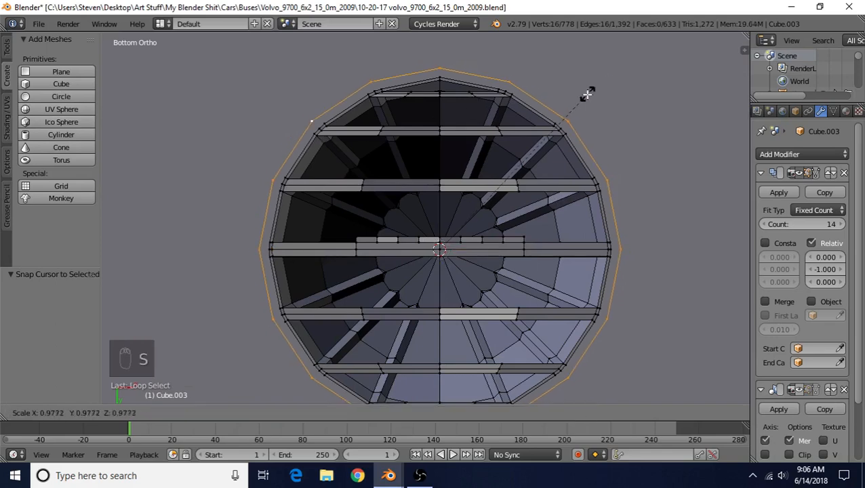
click(587, 94)
key(s)
click(584, 95)
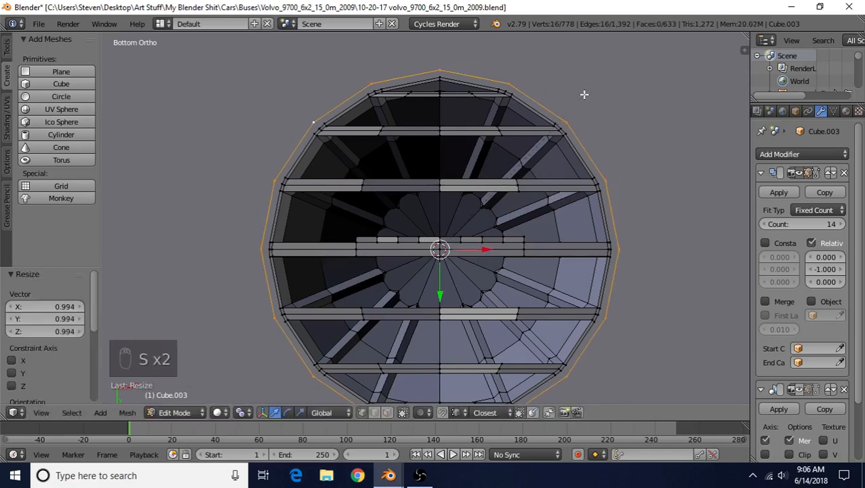
- Extrude the outer circle in place and scale the new loop by 0.976 to form a thin flat ring
key(e)
right_click(583, 82)
key(s)
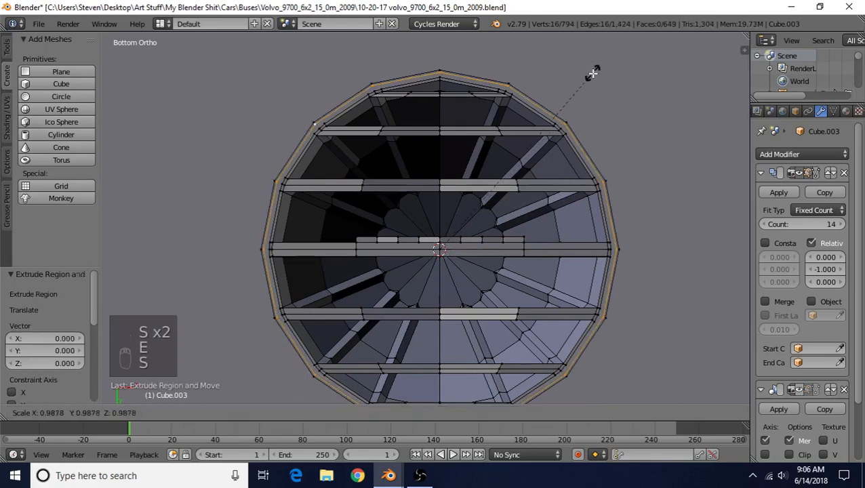
click(593, 75)
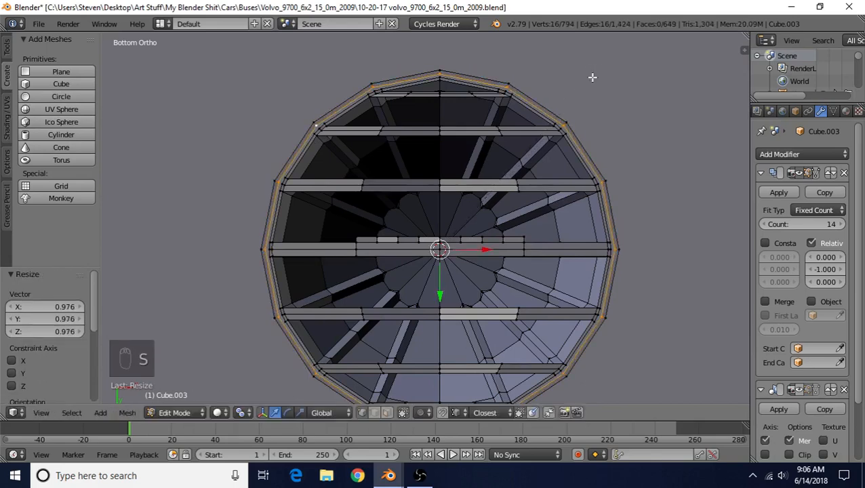
- Select the whole linked ring and move it -0.059 along Z onto the fixture's slatted face
scroll(530, 187, down, 1)
middle_drag(531, 187, 502, 164)
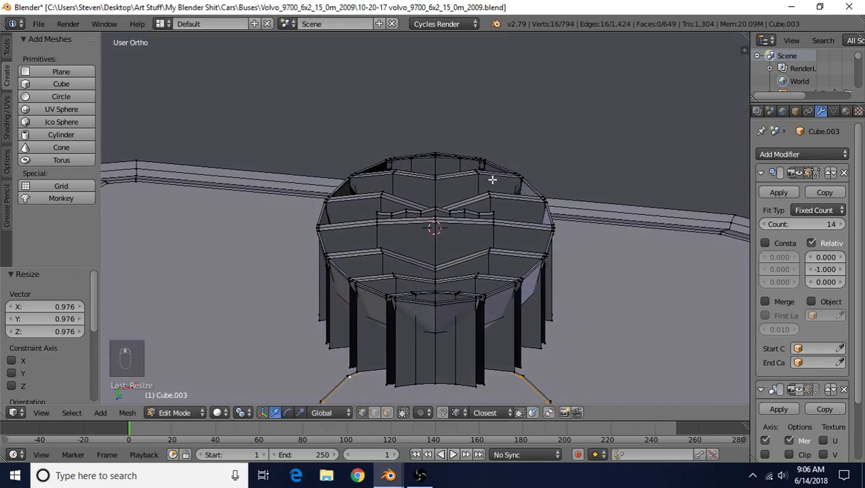
key(ctrl+l)
scroll(482, 210, down, 2)
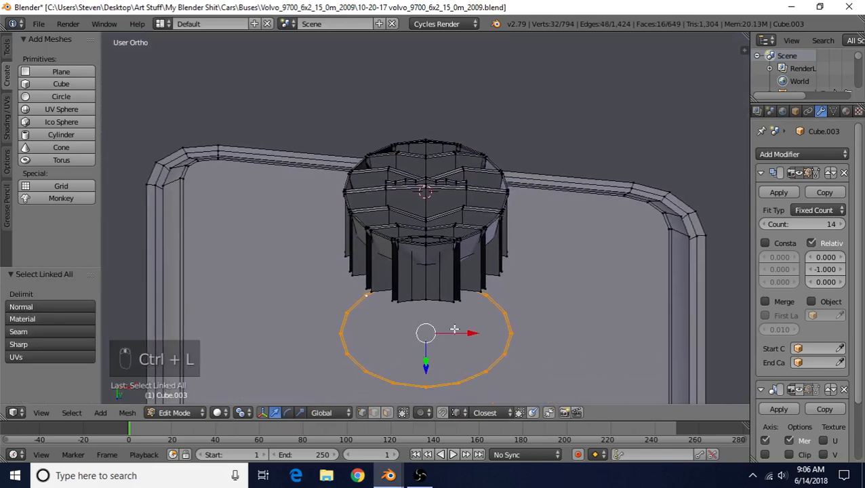
middle_drag(453, 328, 423, 377)
drag(423, 377, 427, 224)
middle_drag(427, 224, 397, 291)
scroll(398, 291, up, 5)
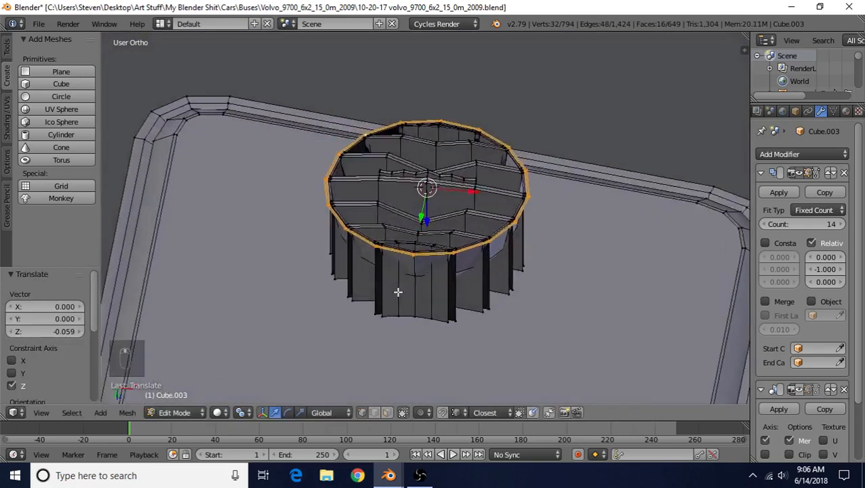
- Extrude the ring's inner edge loop 0.027 along Z around the grooved body and scale the wall's end loop by 0.963
scroll(392, 281, up, 2)
scroll(108, 110, down, 5)
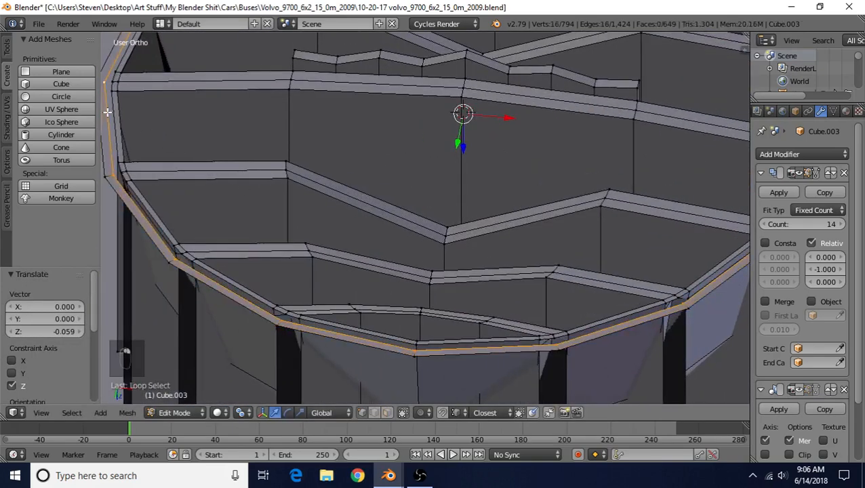
alt+click(285, 184)
key(e)
right_click(465, 101)
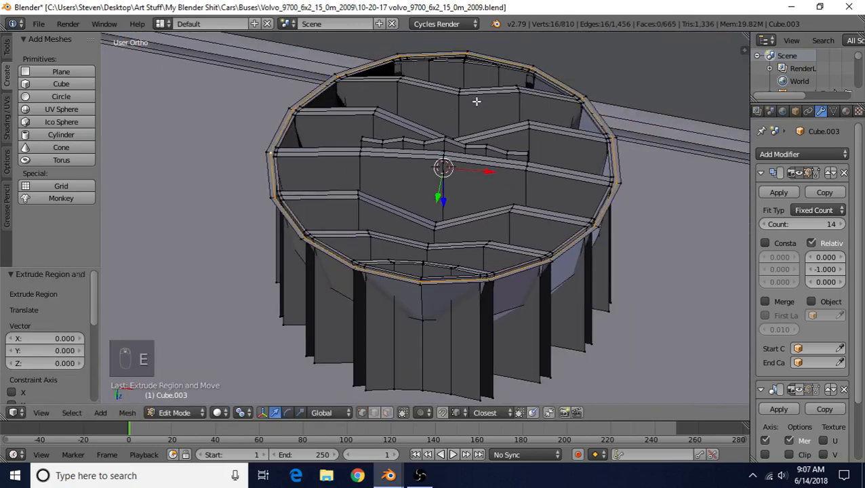
drag(445, 200, 460, 317)
key(s)
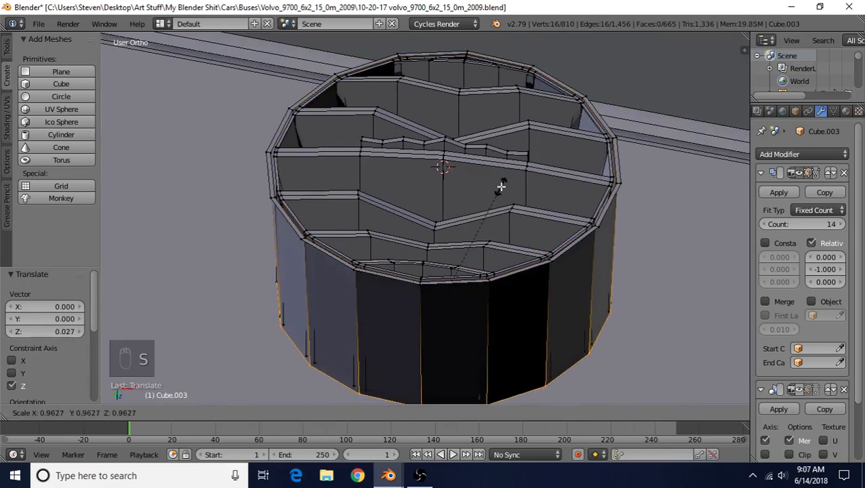
click(500, 186)
- Extrude the ring's outer edge loop and scale it outward by about 1.209 to form a flange around the fixture
shift+middle_drag(318, 205, 321, 236)
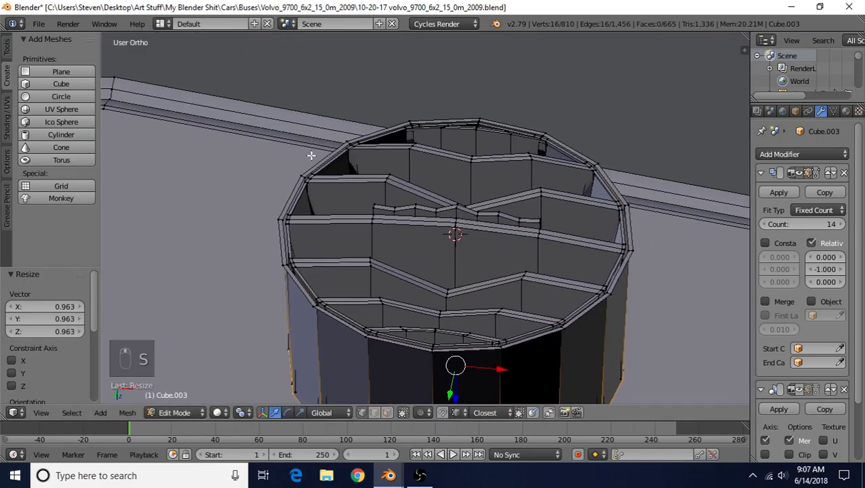
alt+right_click(285, 191)
scroll(331, 215, down, 2)
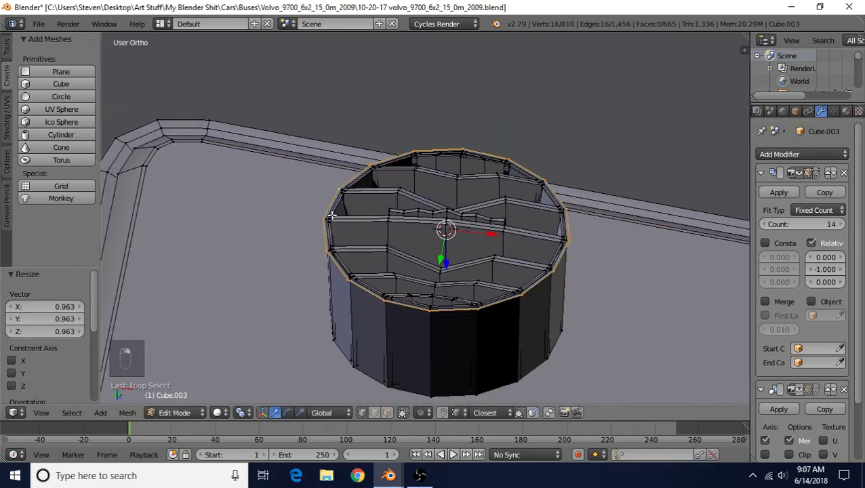
key(e)
right_click(497, 218)
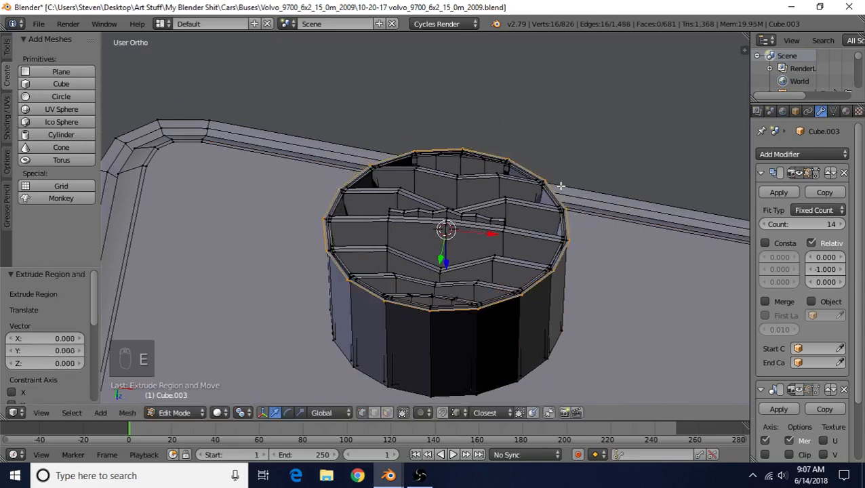
key(s)
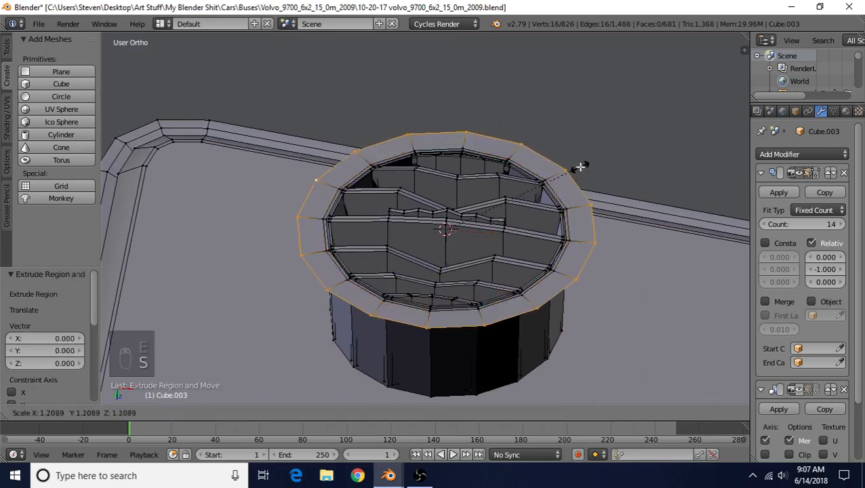
click(580, 166)
- Move the flange's outer edge loop 0.004 along Z and scale it by 0.967 and 1.005 to slope the flange
middle_drag(517, 226, 476, 206)
drag(444, 261, 445, 276)
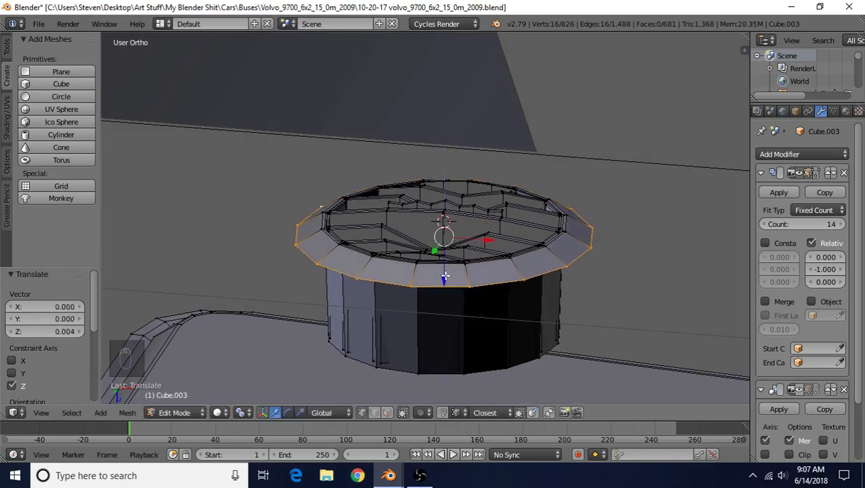
key(s)
click(546, 168)
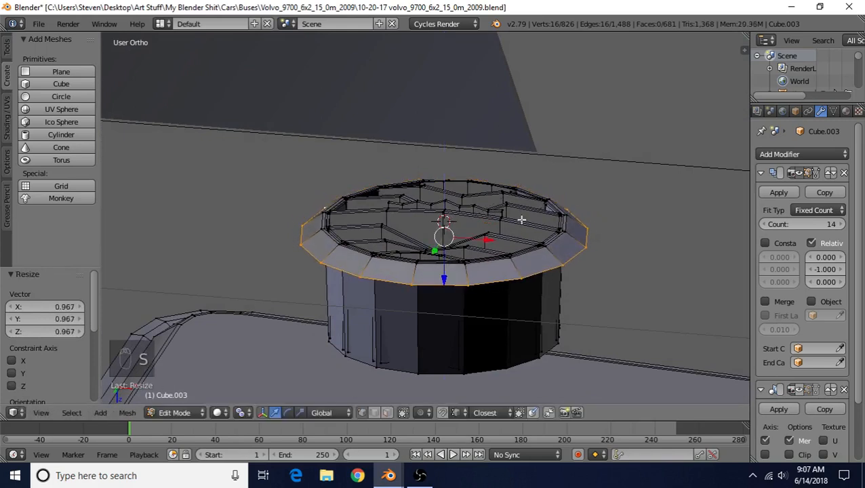
key(s)
click(541, 192)
- Extrude the flange's outer edge loop once more and save the blend file
key(e)
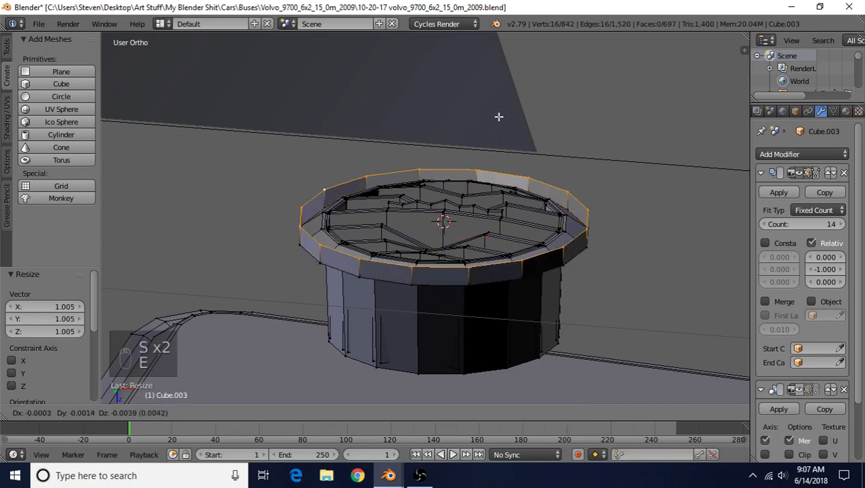
right_click(481, 140)
key(e)
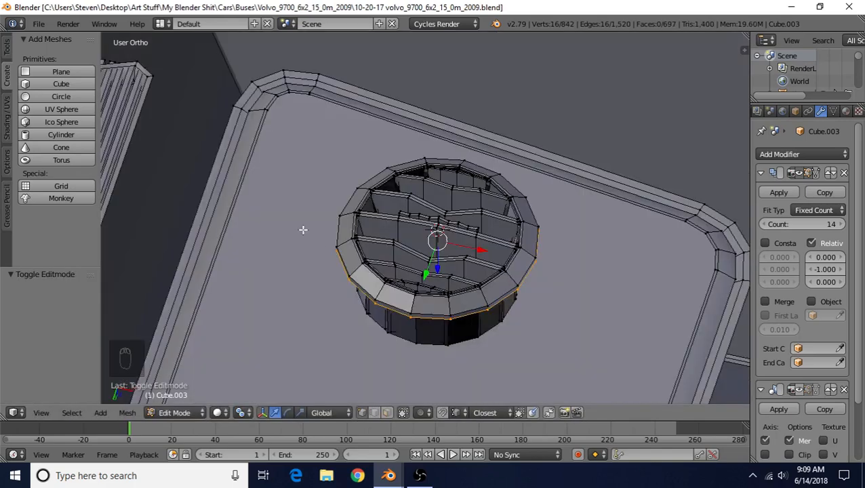
click(39, 24)
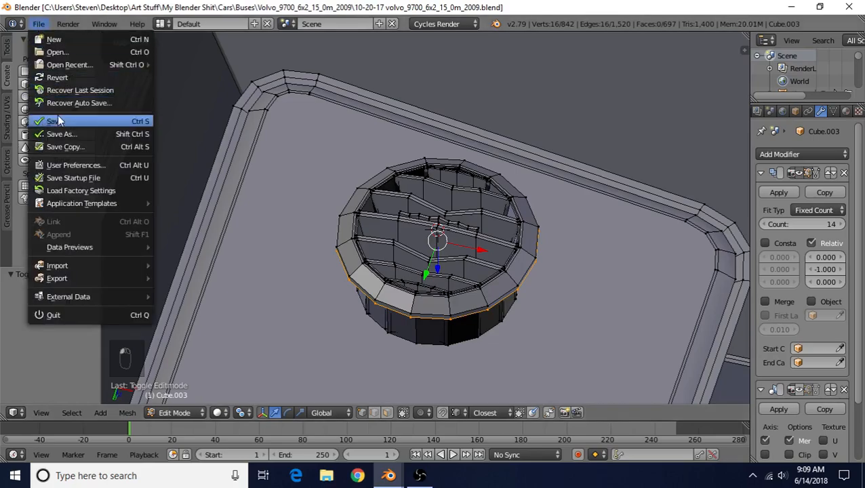